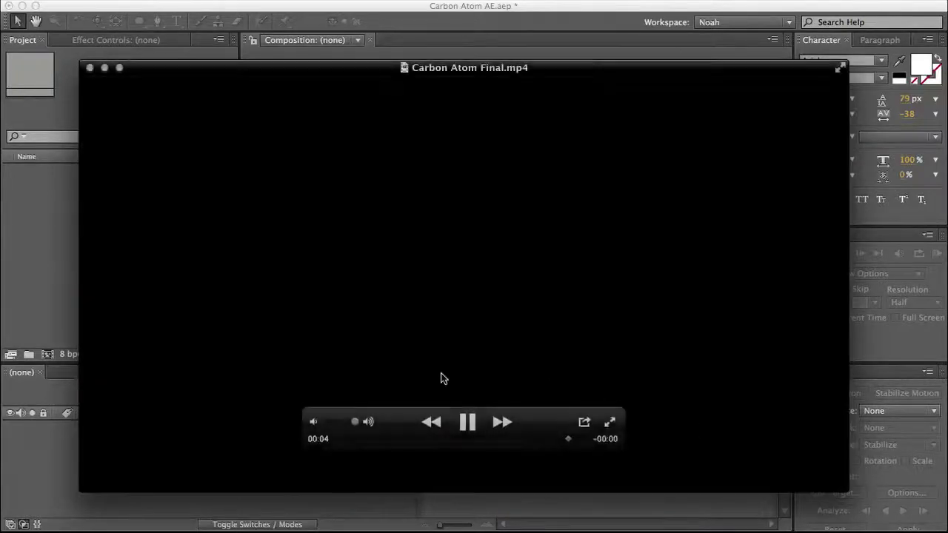
# Step: Replay the Carbon Atom Final.mp4 preview from the beginning and close the video
pyautogui.moveTo(369, 442); pyautogui.dragTo(322, 440)
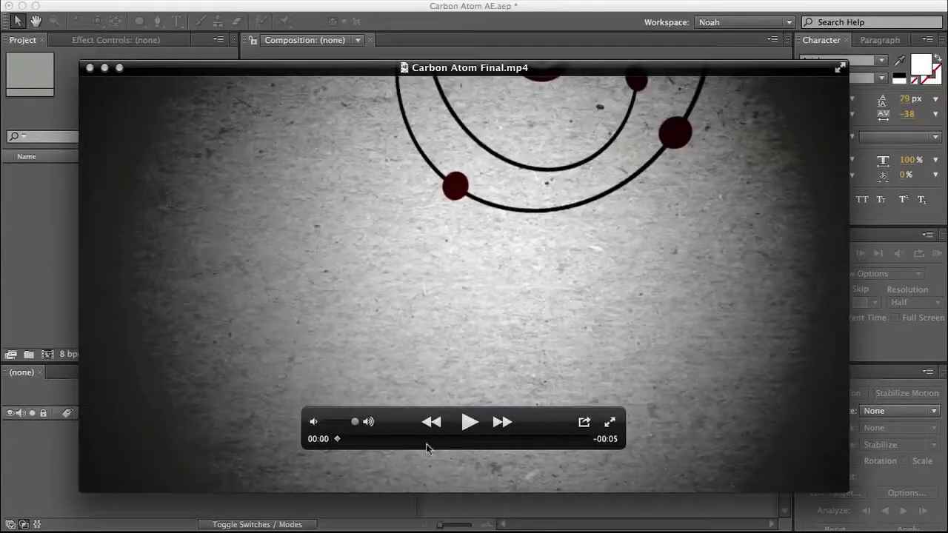
pyautogui.click(467, 422)
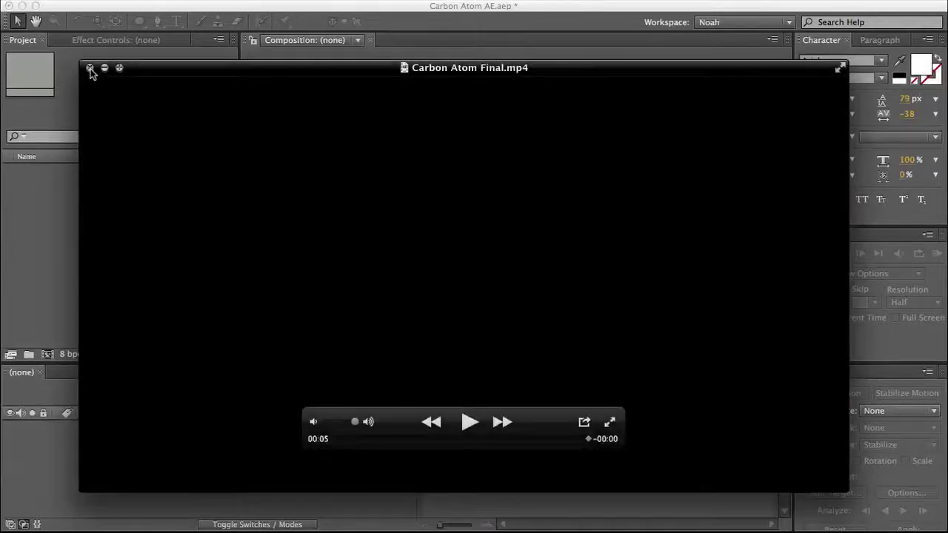
pyautogui.click(89, 68)
# Step: Create a five-second composition named Final with the HDV/HDTV 720 29.97 preset
pyautogui.rightClick(117, 200)
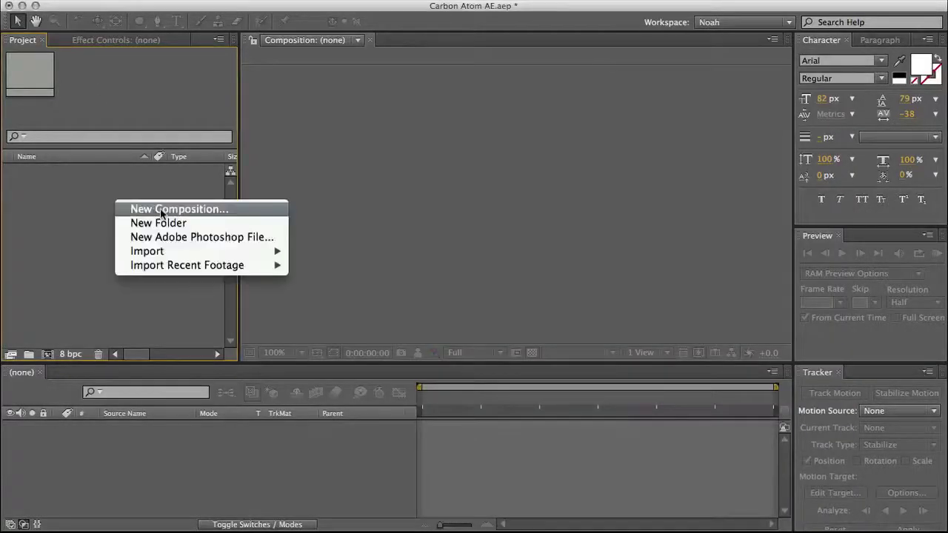
pyautogui.click(96, 207)
pyautogui.rightClick(95, 206)
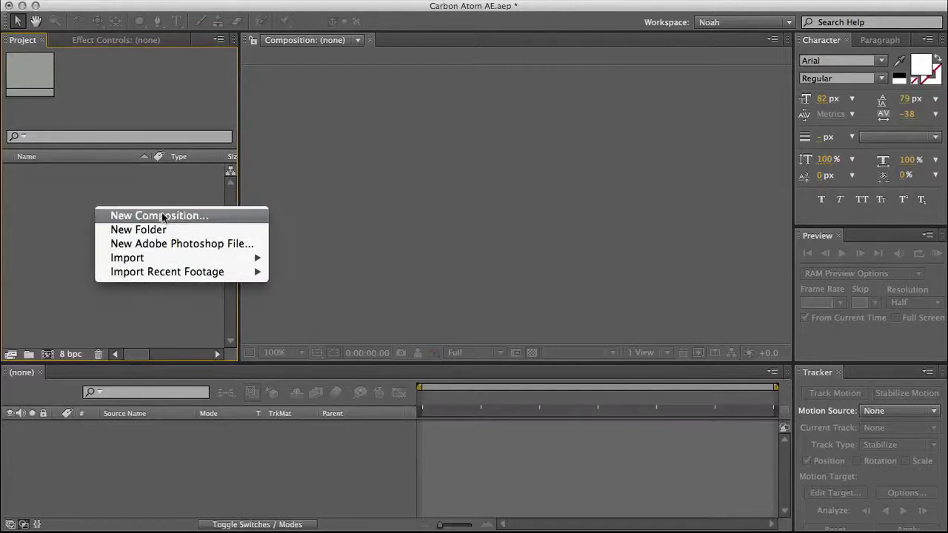
pyautogui.click(158, 216)
pyautogui.write('Fir')
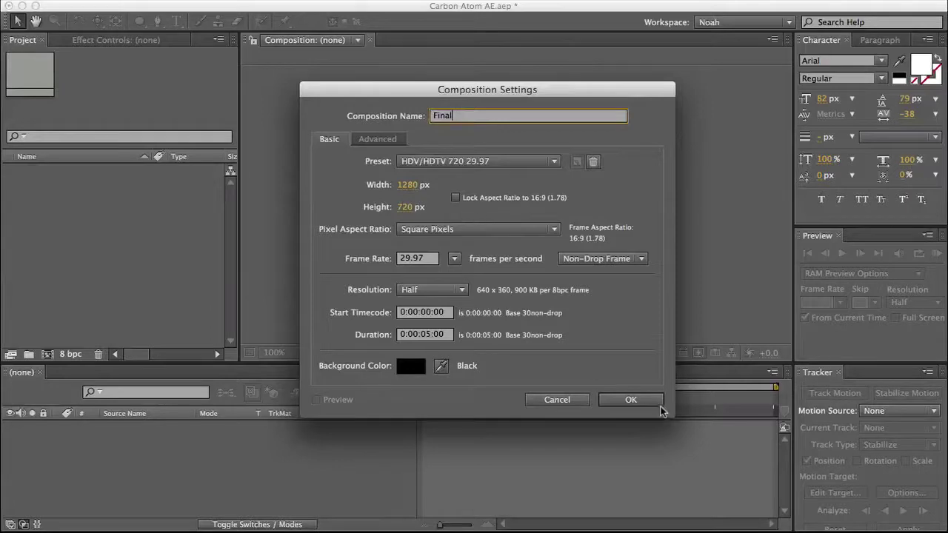
pyautogui.click(630, 400)
# Step: Import Texture.jpg from the Carbon Atom folder into the project
pyautogui.rightClick(110, 225)
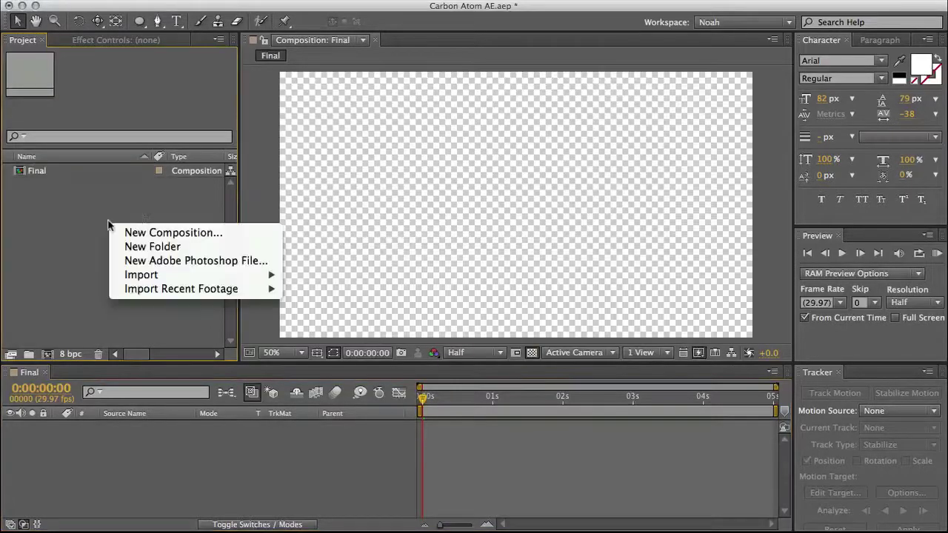
pyautogui.moveTo(185, 276)
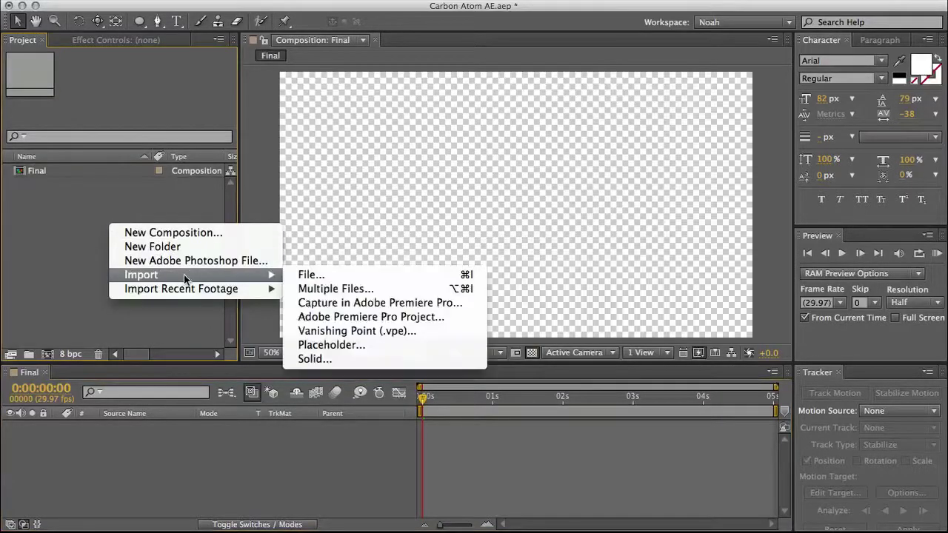
pyautogui.click(310, 275)
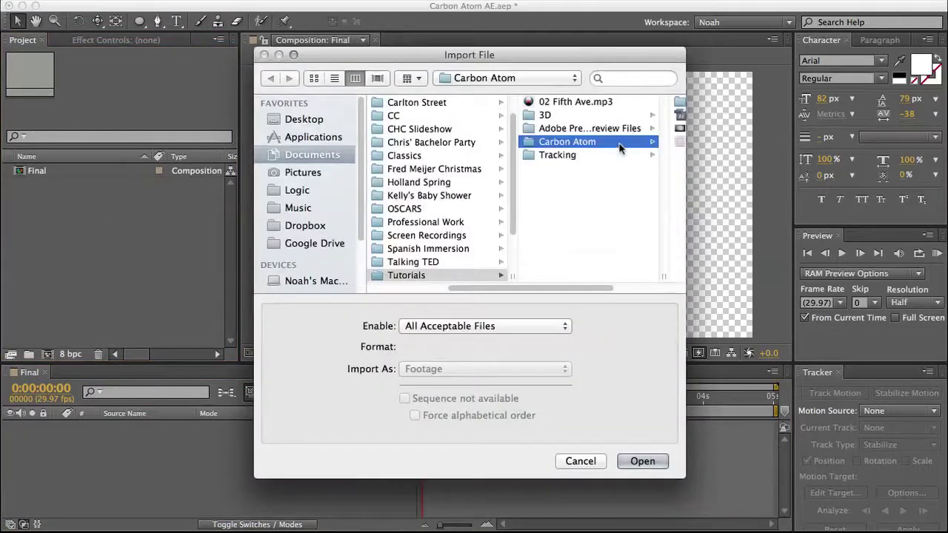
pyautogui.click(593, 141)
pyautogui.click(571, 141)
pyautogui.click(642, 461)
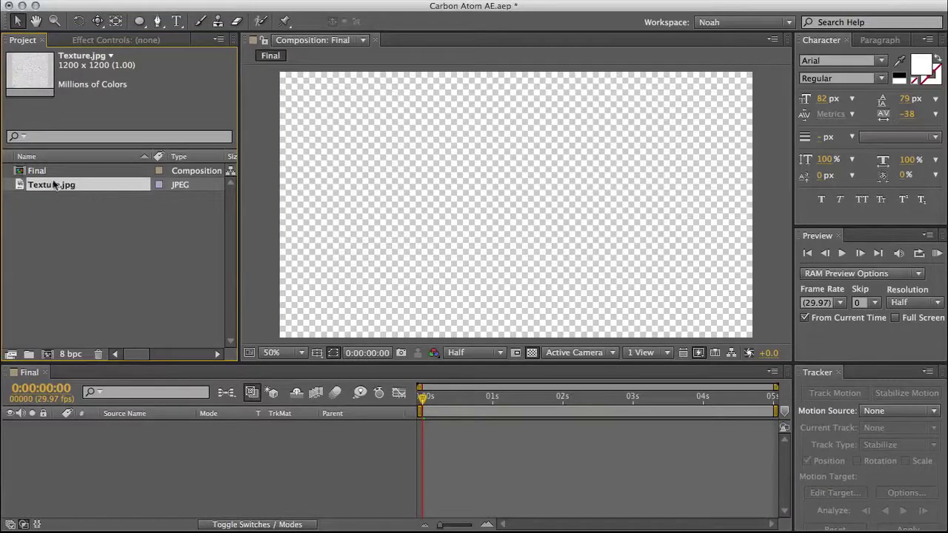
pyautogui.click(137, 225)
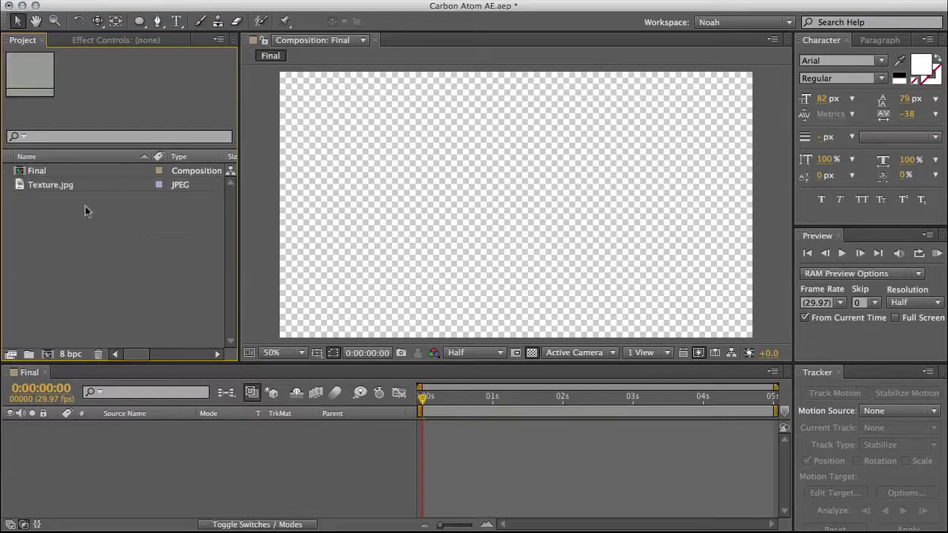
# Step: Examine the paper grain of the Texture.jpg footage up close, and close its footage view
pyautogui.doubleClick(27, 189)
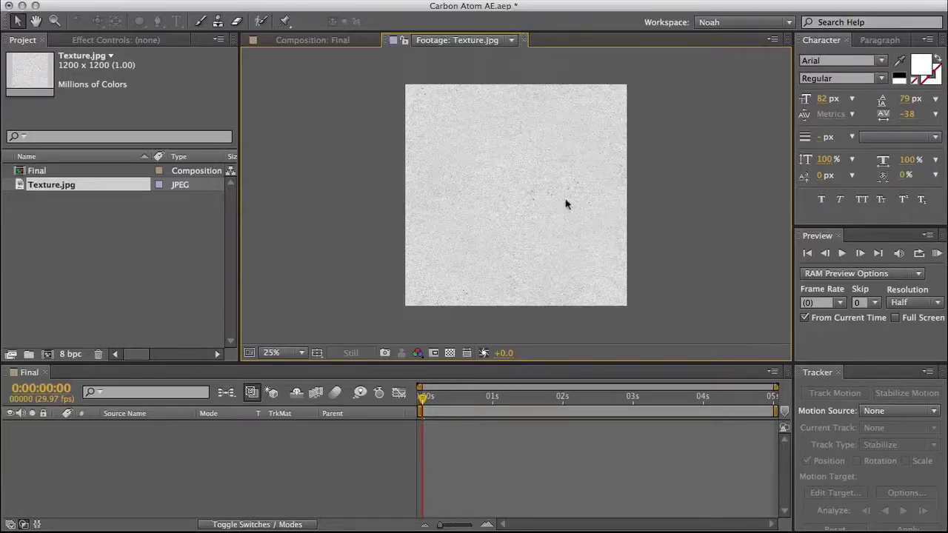
pyautogui.scroll(2, 525, 200)
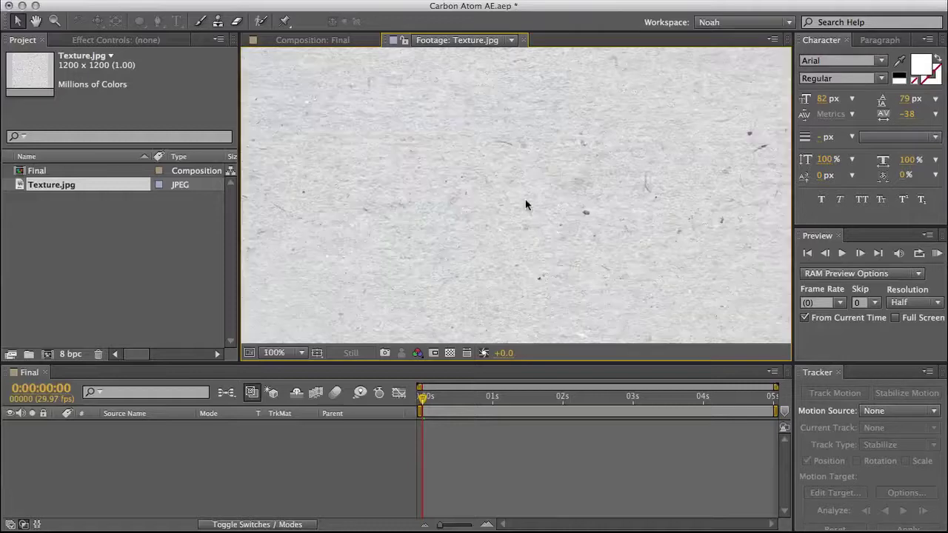
pyautogui.scroll(-2, 525, 199)
pyautogui.scroll(2, 521, 196)
pyautogui.scroll(-1, 521, 194)
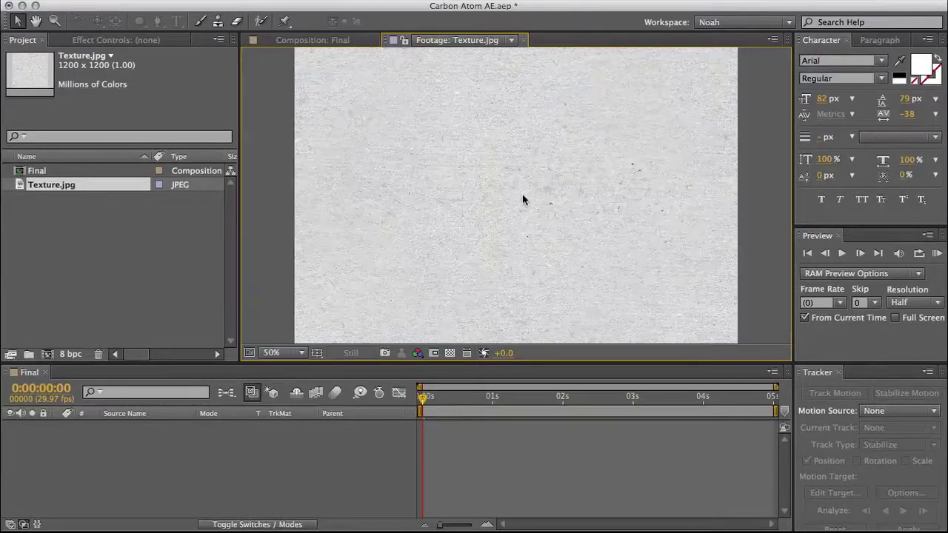
pyautogui.click(523, 40)
pyautogui.click(94, 245)
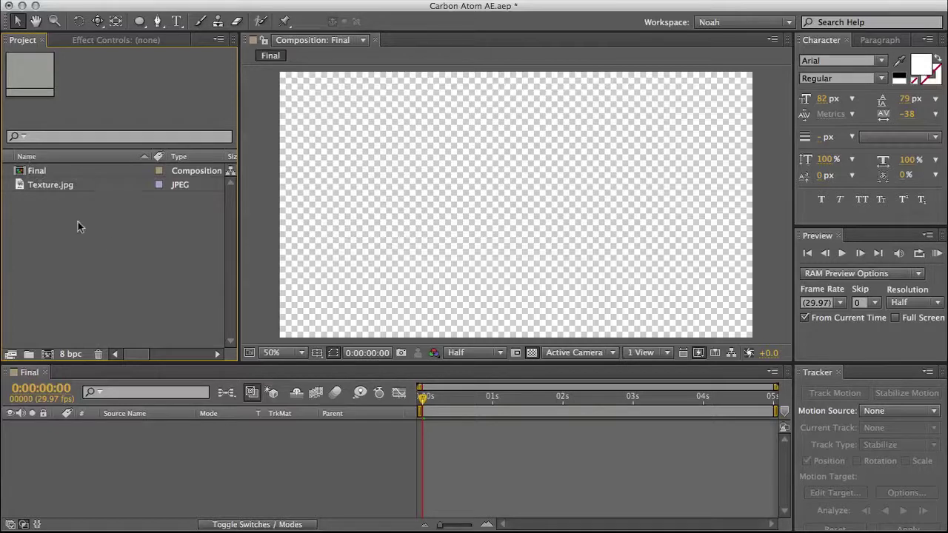
# Step: Add Texture.jpg to the Final composition and enlarge it so it covers the full width of the frame
pyautogui.moveTo(46, 187); pyautogui.dragTo(155, 466)
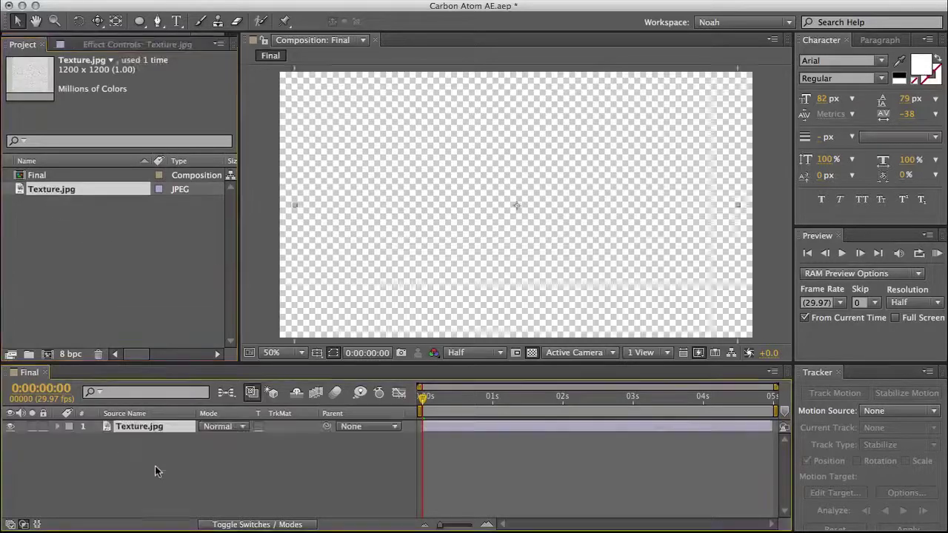
pyautogui.scroll(-1, 491, 220)
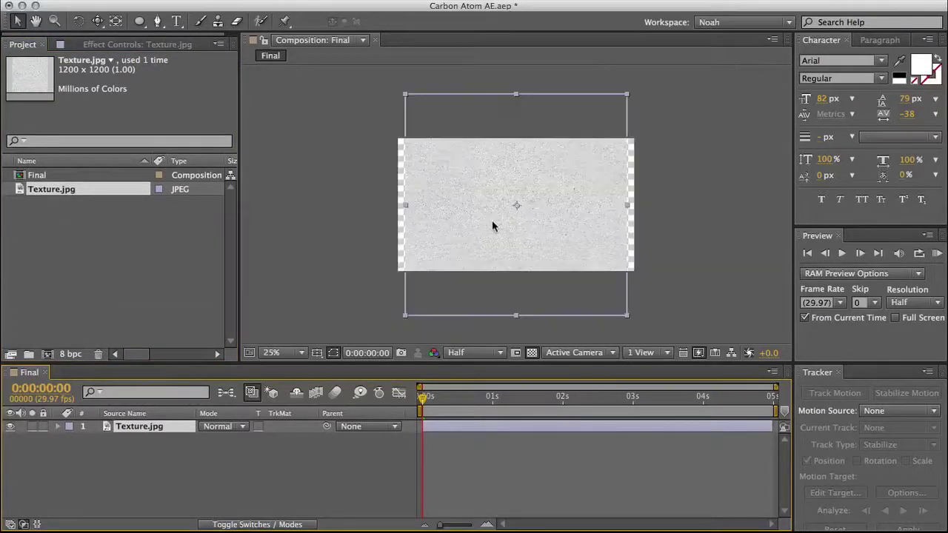
pyautogui.moveTo(628, 95); pyautogui.dragTo(661, 76)
pyautogui.scroll(1, 581, 196)
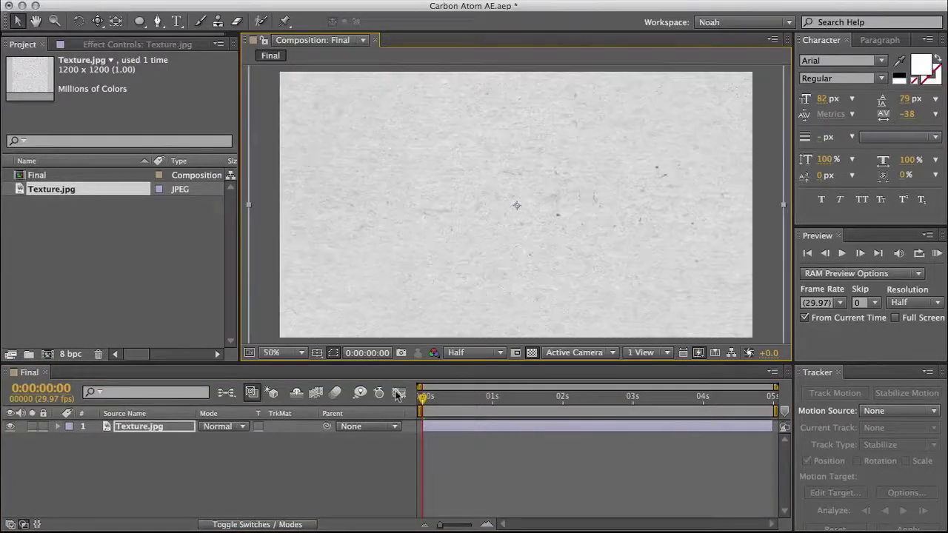
pyautogui.click(280, 463)
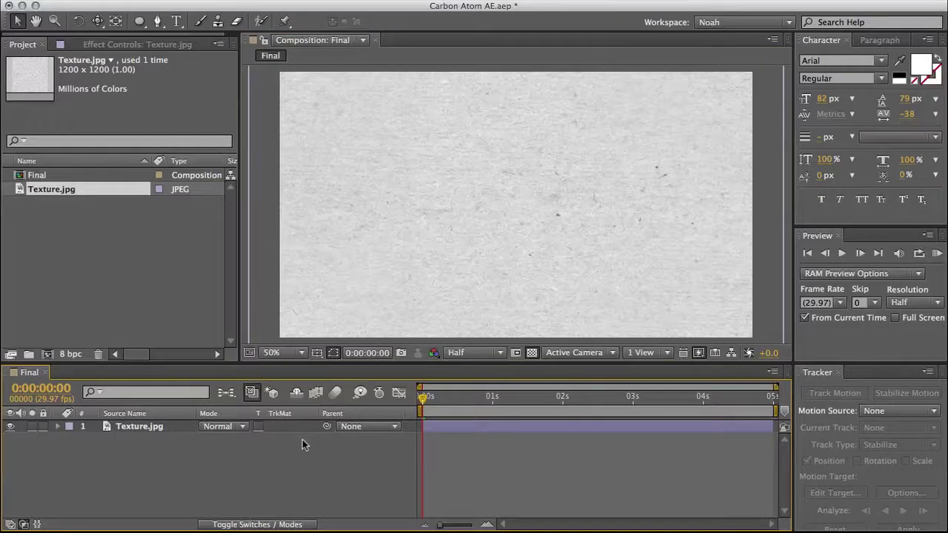
# Step: Add a black 1280 x 720 px solid layer above the texture in the Final composition
pyautogui.rightClick(172, 471)
pyautogui.moveTo(211, 480)
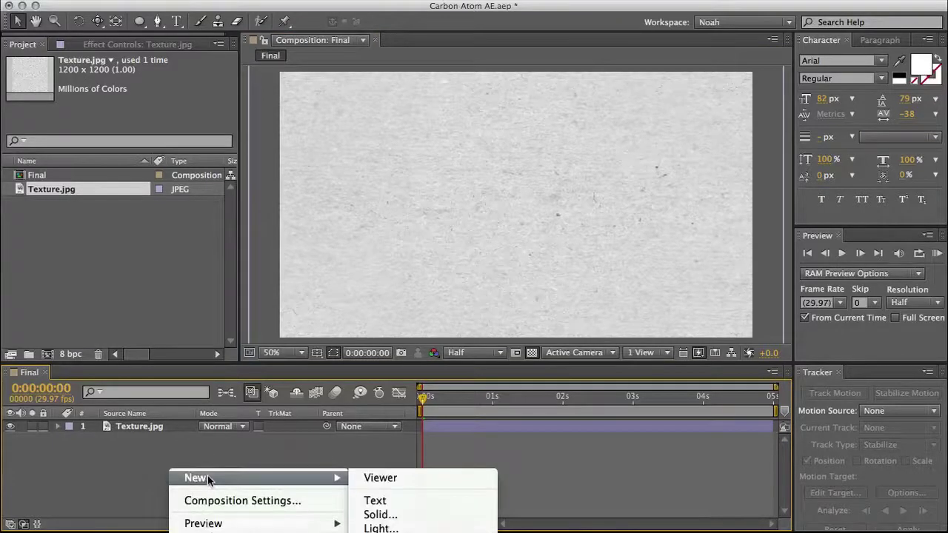
pyautogui.click(186, 456)
pyautogui.rightClick(220, 451)
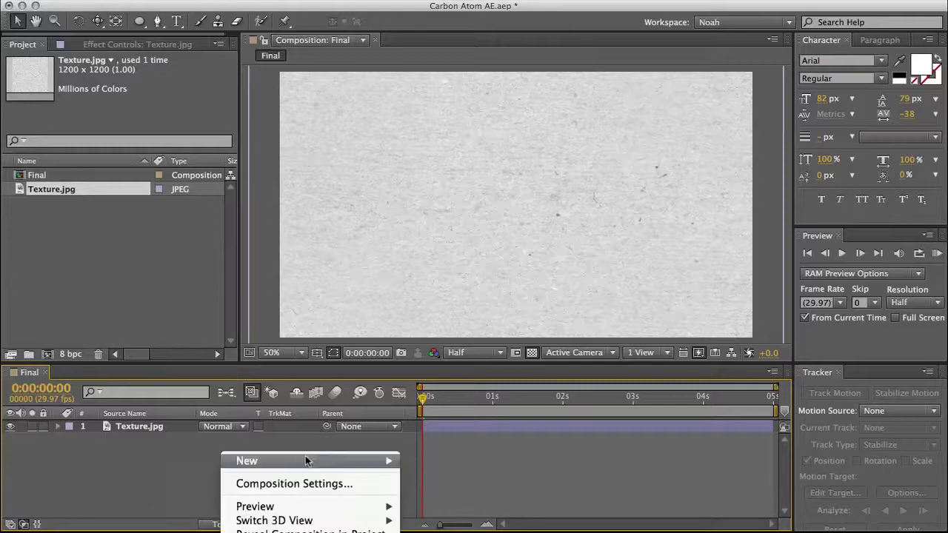
pyautogui.moveTo(313, 460)
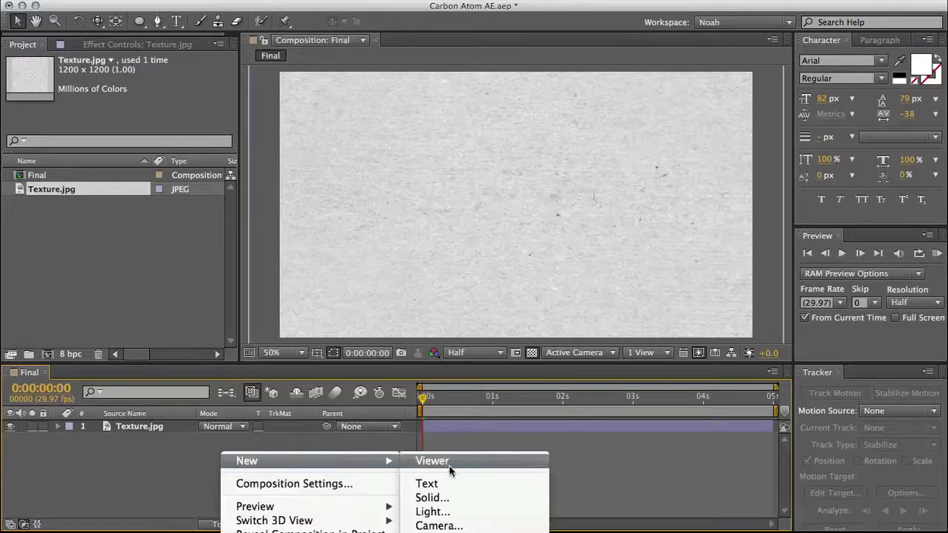
pyautogui.click(453, 497)
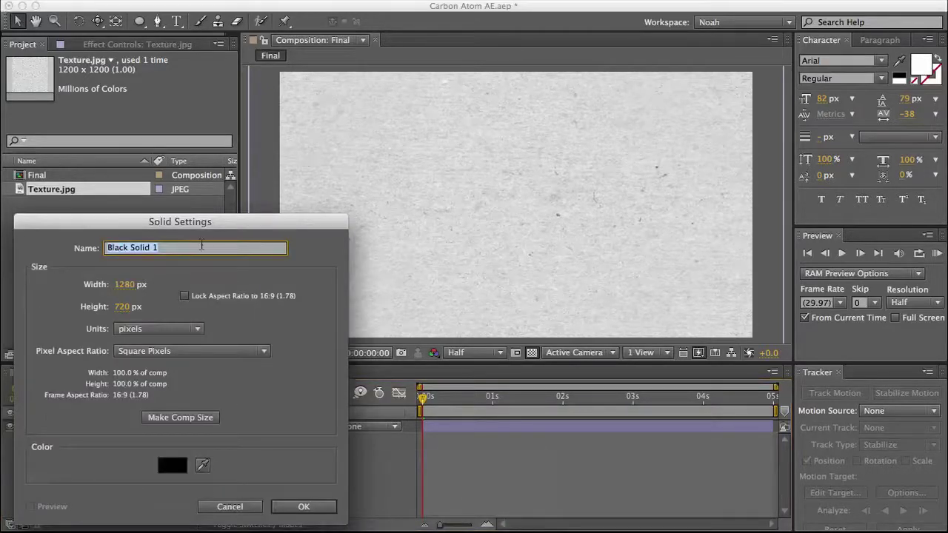
pyautogui.moveTo(232, 226); pyautogui.dragTo(350, 162)
pyautogui.click(438, 451)
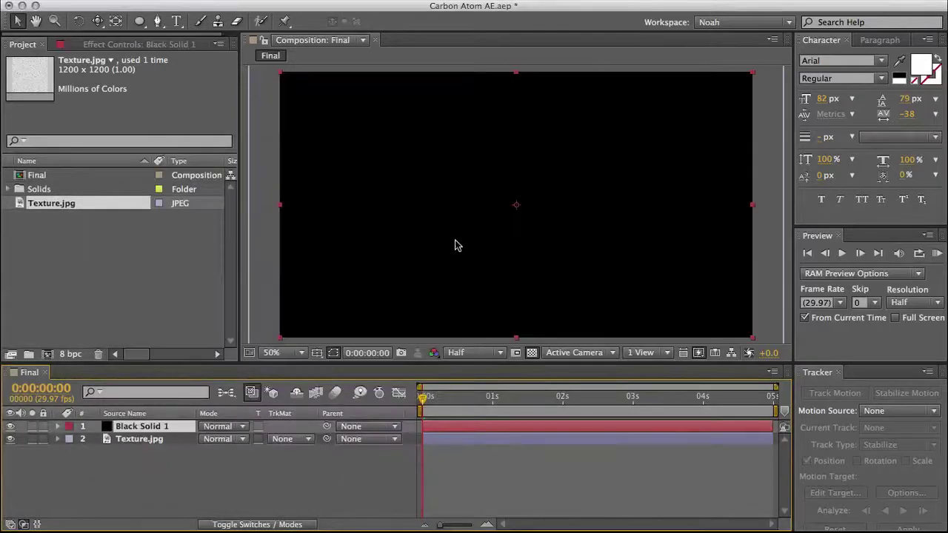
# Step: Draw a perfectly circular mask from the centre of the black solid with the Ellipse tool, spanning most of the frame's height
pyautogui.click(140, 22)
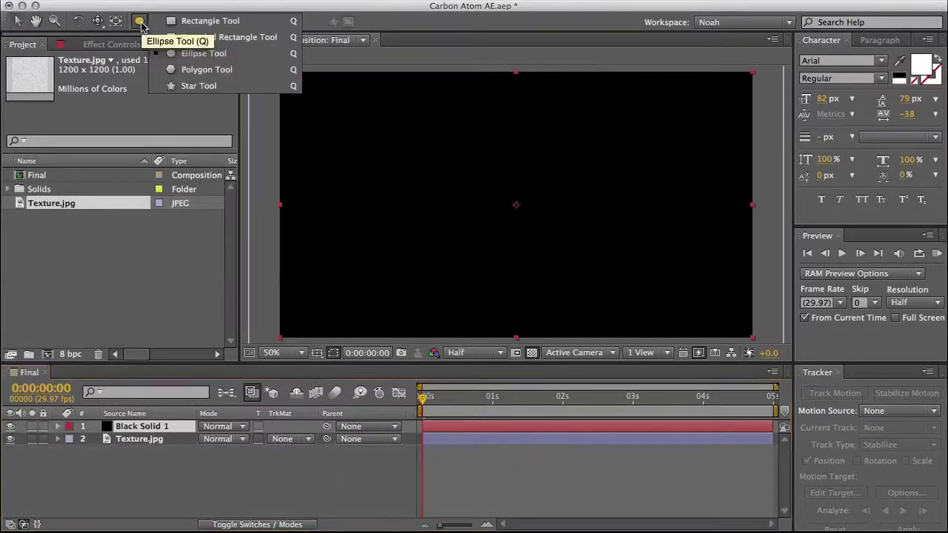
pyautogui.click(218, 57)
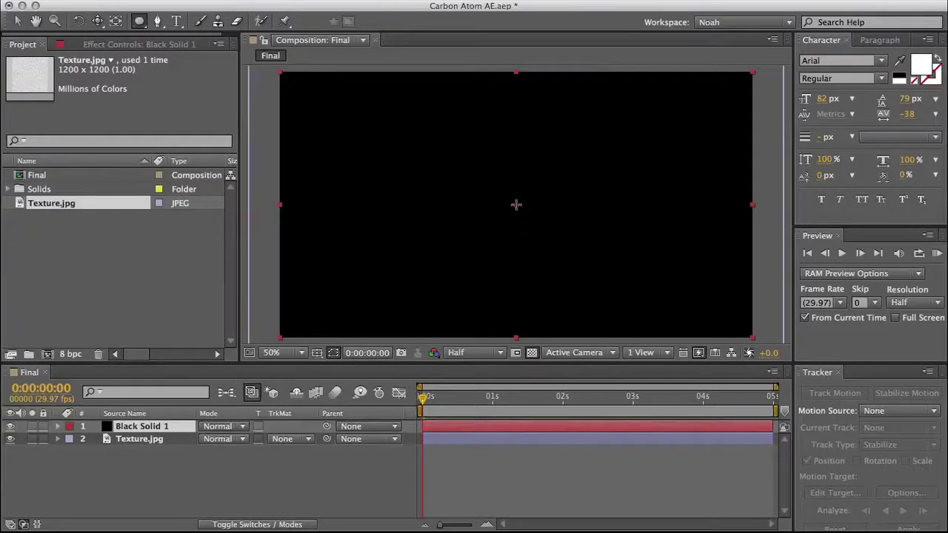
pyautogui.moveTo(516, 204); pyautogui.dragTo(590, 244)
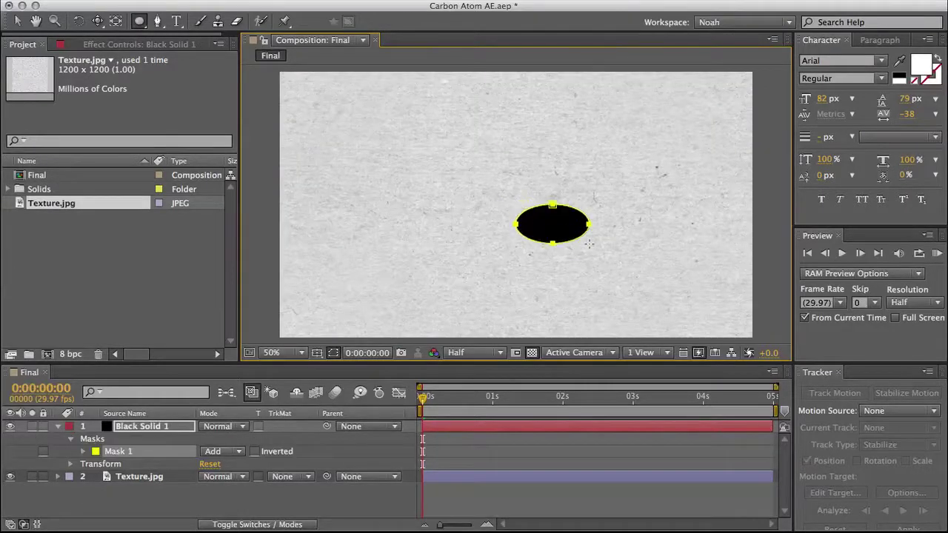
pyautogui.press('super')
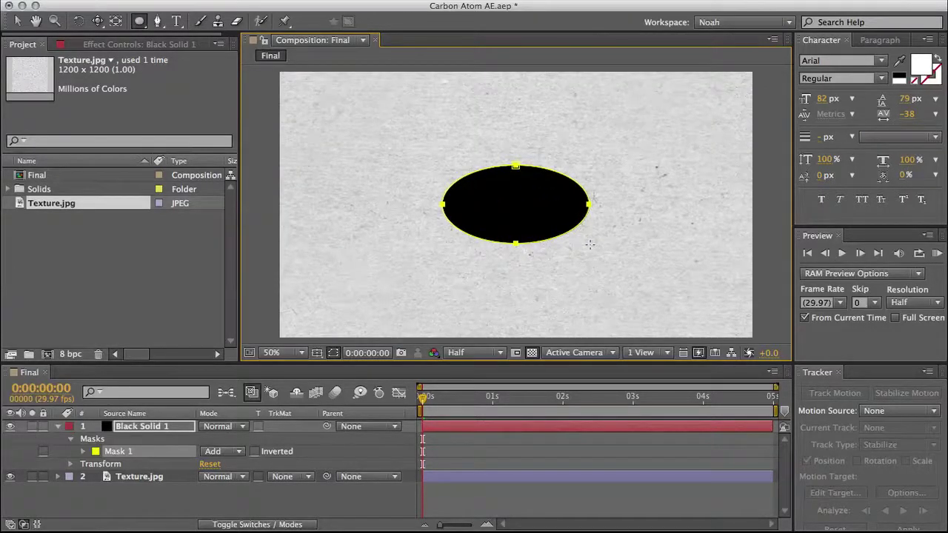
pyautogui.moveTo(590, 244)
pyautogui.mouseDown()
pyautogui.moveTo(542, 233)
pyautogui.moveTo(519, 207)
pyautogui.moveTo(557, 205)
pyautogui.moveTo(568, 256)
pyautogui.moveTo(595, 258)
pyautogui.moveTo(535, 210)
pyautogui.moveTo(561, 260)
pyautogui.moveTo(568, 239)
pyautogui.moveTo(572, 259)
pyautogui.moveTo(599, 286)
pyautogui.moveTo(564, 225)
pyautogui.moveTo(562, 237)
pyautogui.moveTo(592, 280)
pyautogui.moveTo(567, 252)
pyautogui.moveTo(614, 280)
pyautogui.moveTo(580, 248)
pyautogui.moveTo(610, 269)
pyautogui.mouseUp()
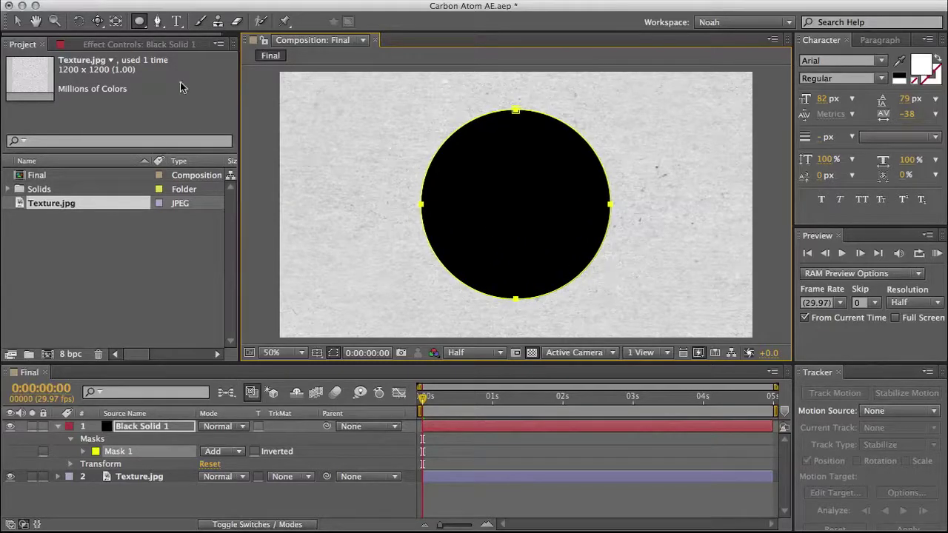
pyautogui.click(16, 21)
# Step: Apply the Stroke effect to the masked black solid layer
pyautogui.click(149, 46)
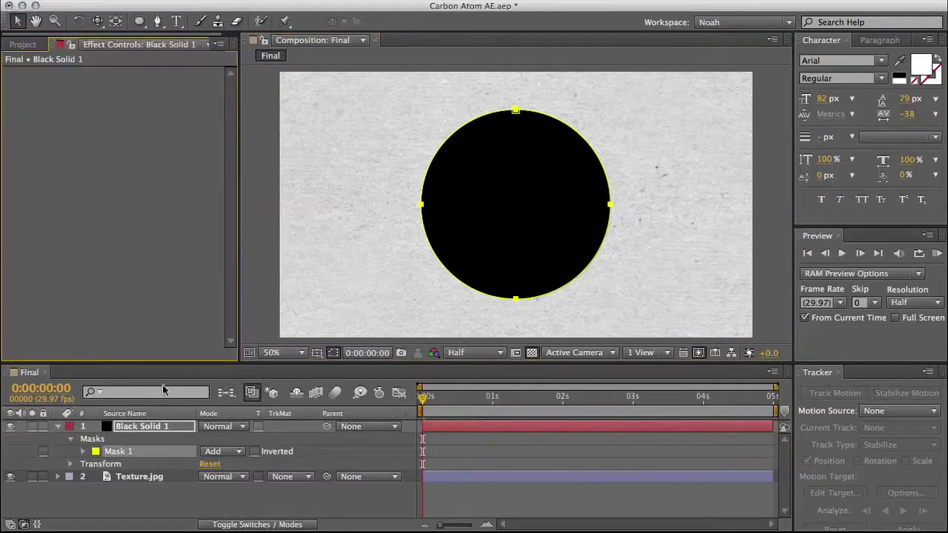
pyautogui.click(165, 426)
pyautogui.rightClick(97, 137)
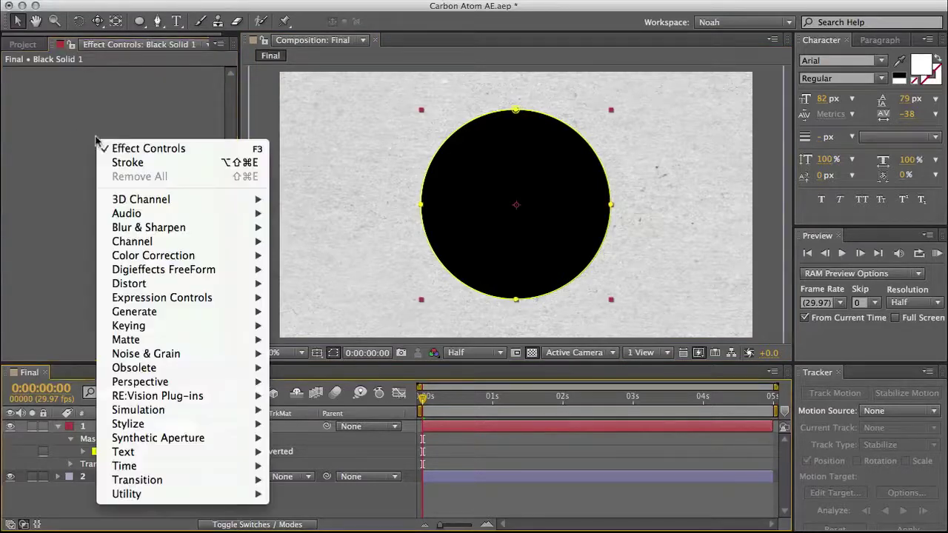
pyautogui.moveTo(264, 312)
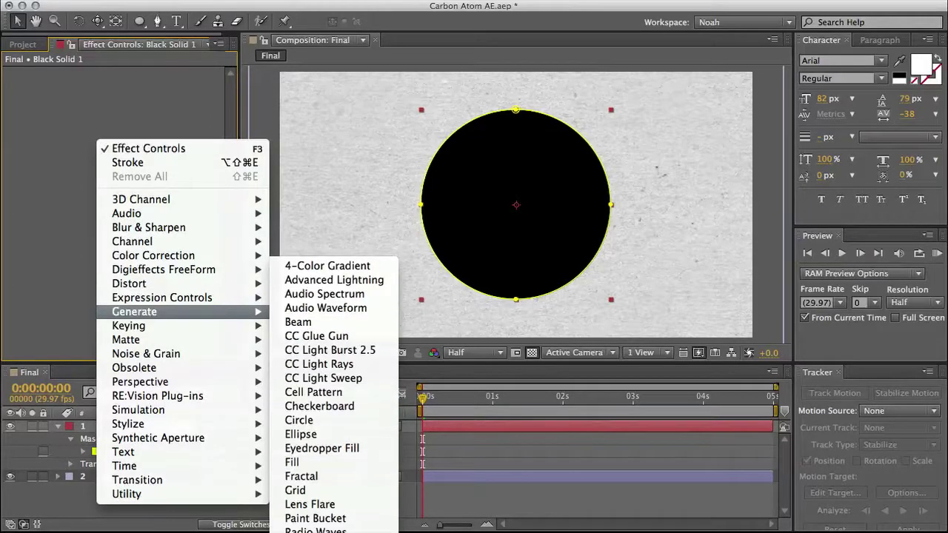
pyautogui.click(127, 162)
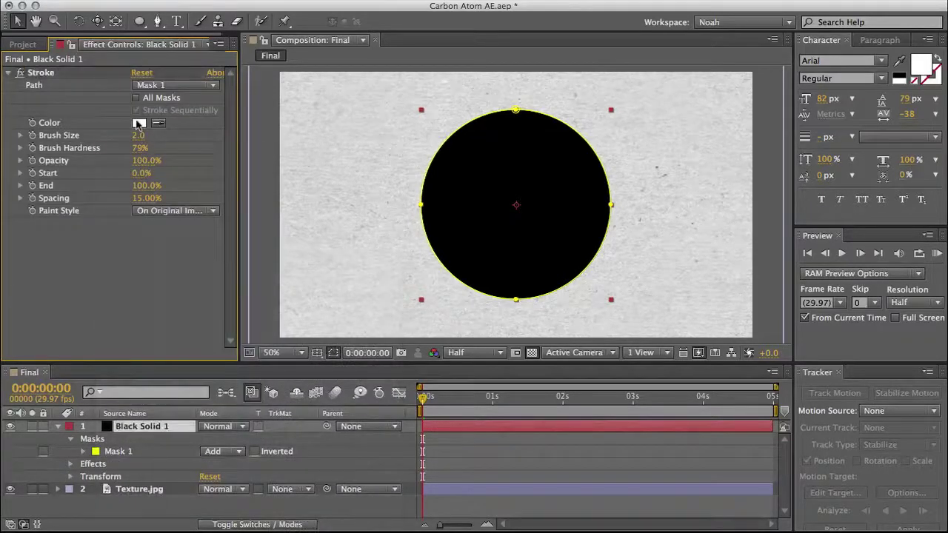
# Step: Set the Stroke effect's color to black and its brush size to 3.0
pyautogui.click(136, 123)
pyautogui.moveTo(545, 451); pyautogui.dragTo(594, 532)
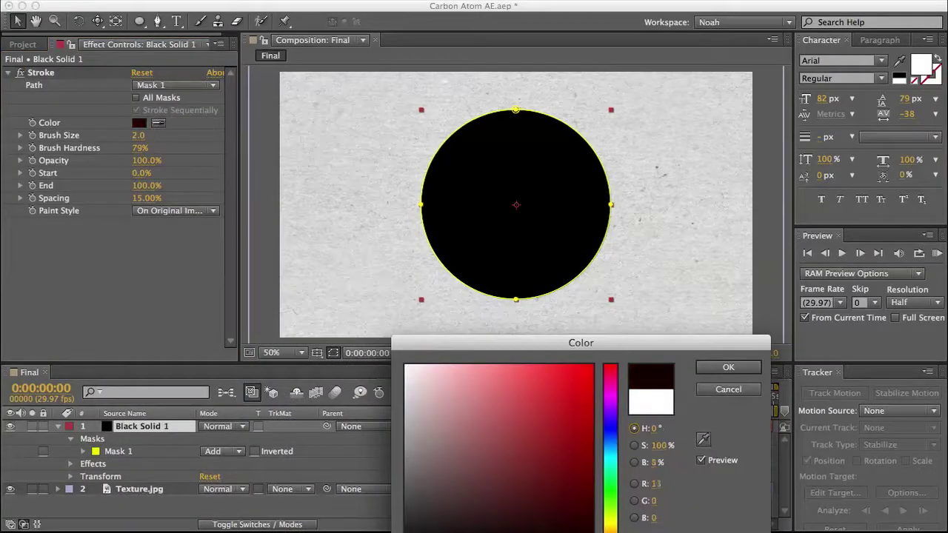
pyautogui.click(707, 368)
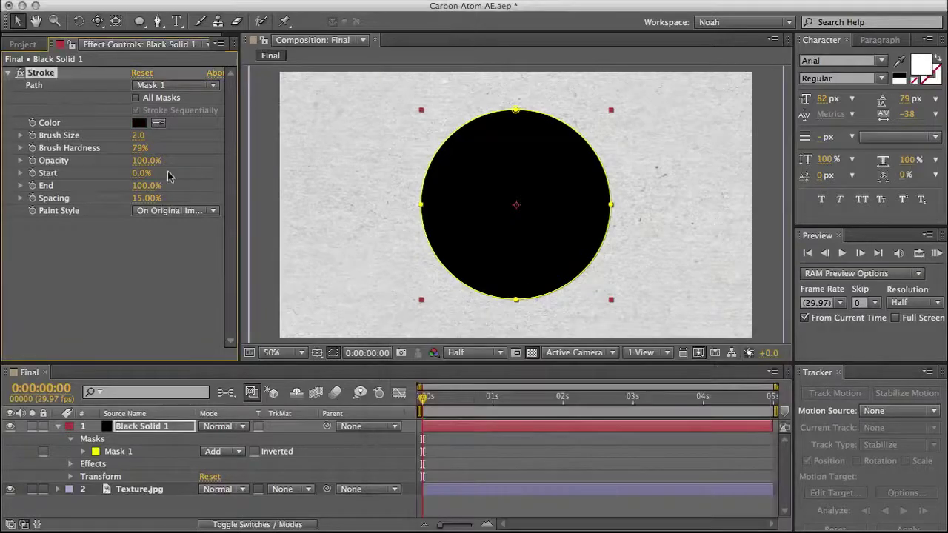
pyautogui.click(139, 136)
pyautogui.press('Return')
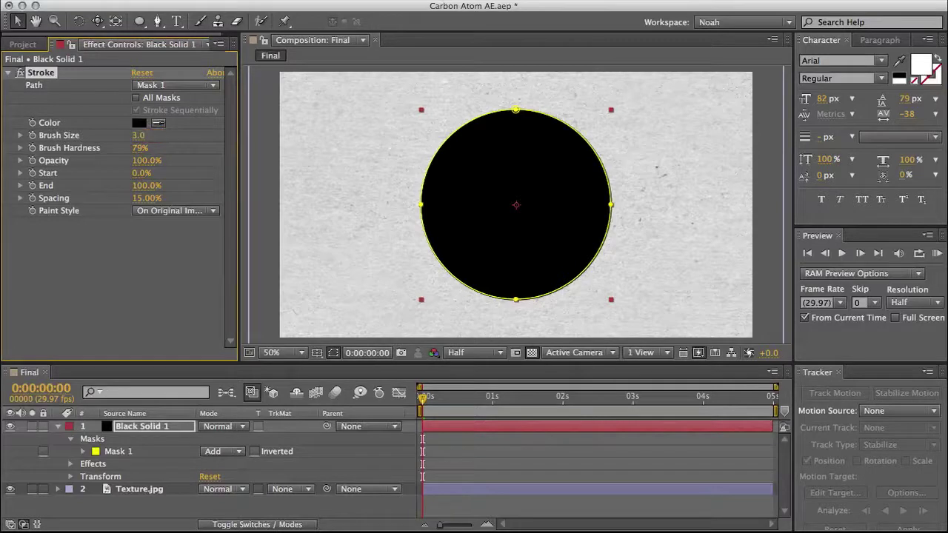
# Step: Set the outer ring's Stroke brush hardness to 100% and its paint style to On Transparent
pyautogui.moveTo(138, 149); pyautogui.dragTo(248, 143)
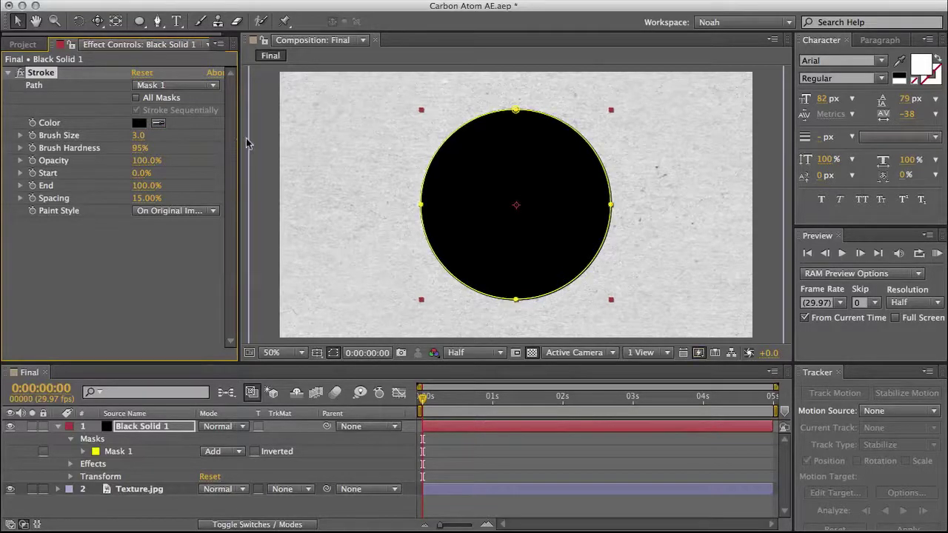
pyautogui.moveTo(145, 149)
pyautogui.mouseDown()
pyautogui.moveTo(178, 146)
pyautogui.moveTo(209, 200)
pyautogui.mouseUp()
pyautogui.click(160, 212)
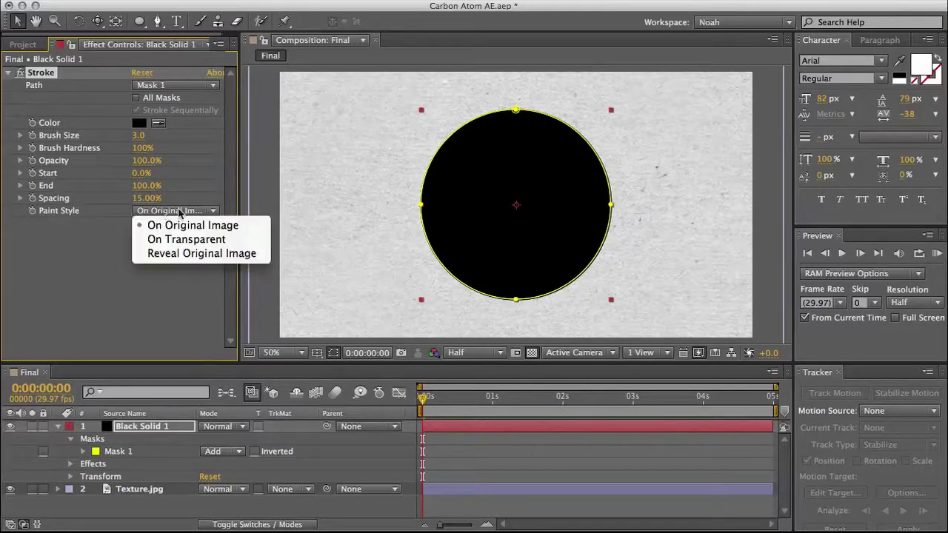
pyautogui.click(204, 240)
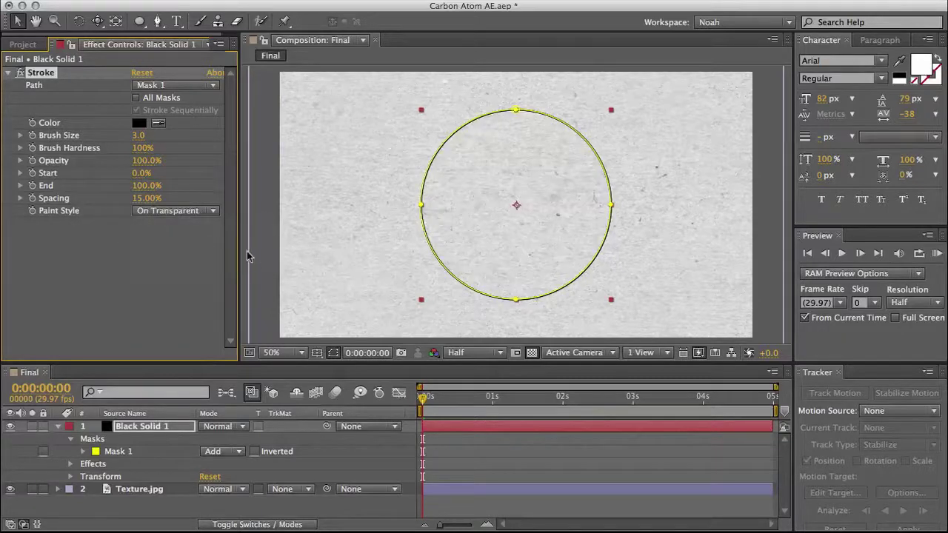
pyautogui.click(248, 255)
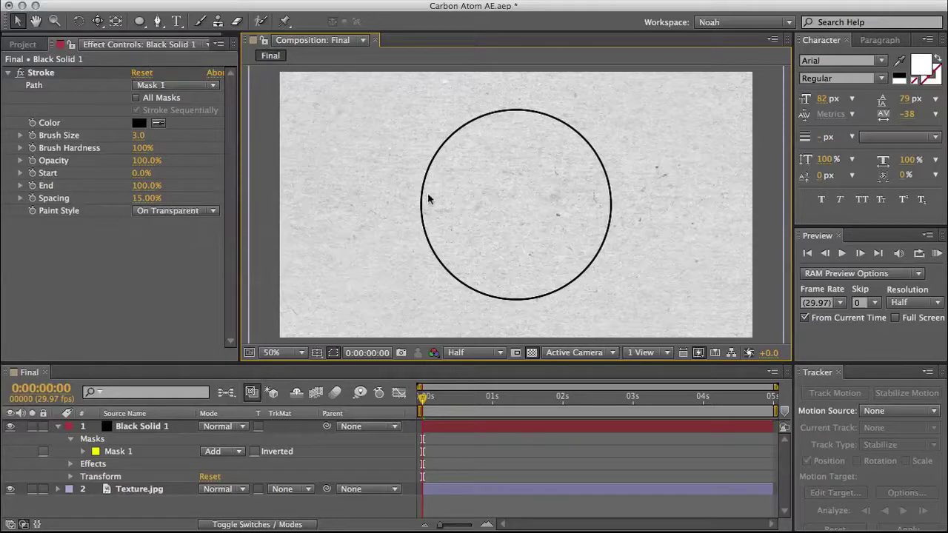
pyautogui.click(166, 270)
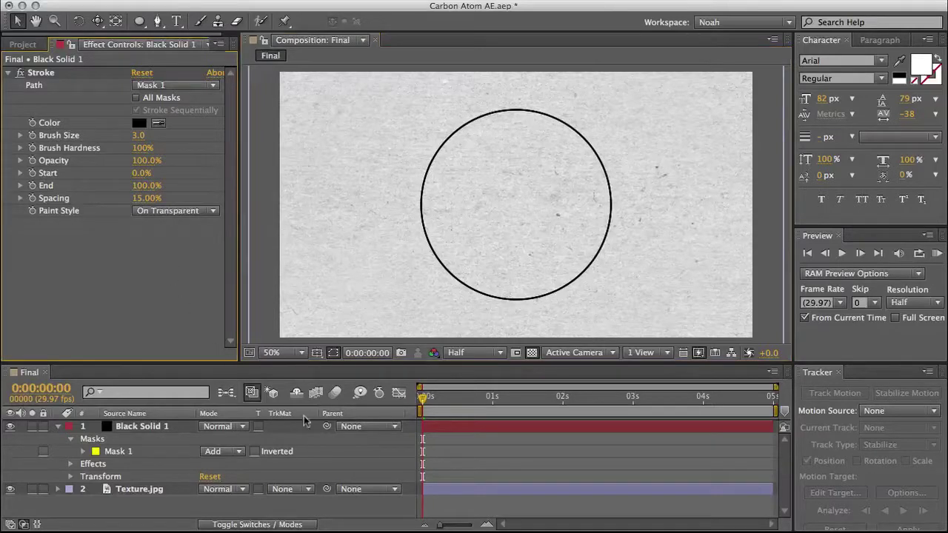
pyautogui.click(60, 428)
# Step: Add a second black 1280 x 720 px solid layer above the ring in the Final composition
pyautogui.rightClick(169, 463)
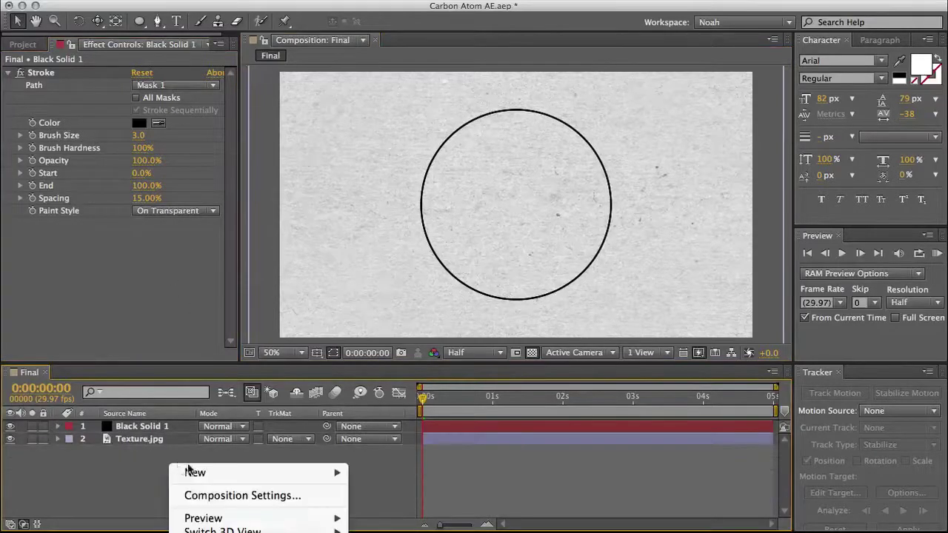
pyautogui.moveTo(293, 474)
pyautogui.click(392, 510)
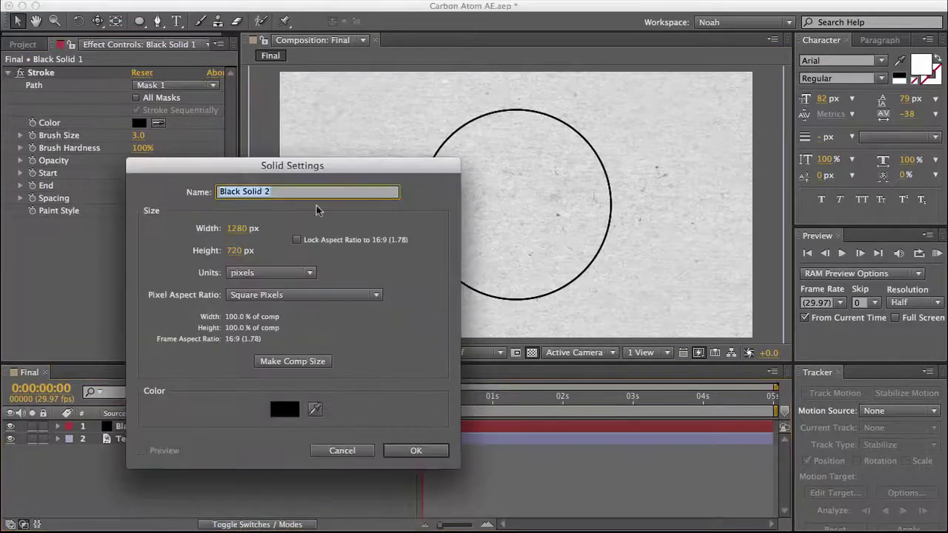
pyautogui.click(447, 442)
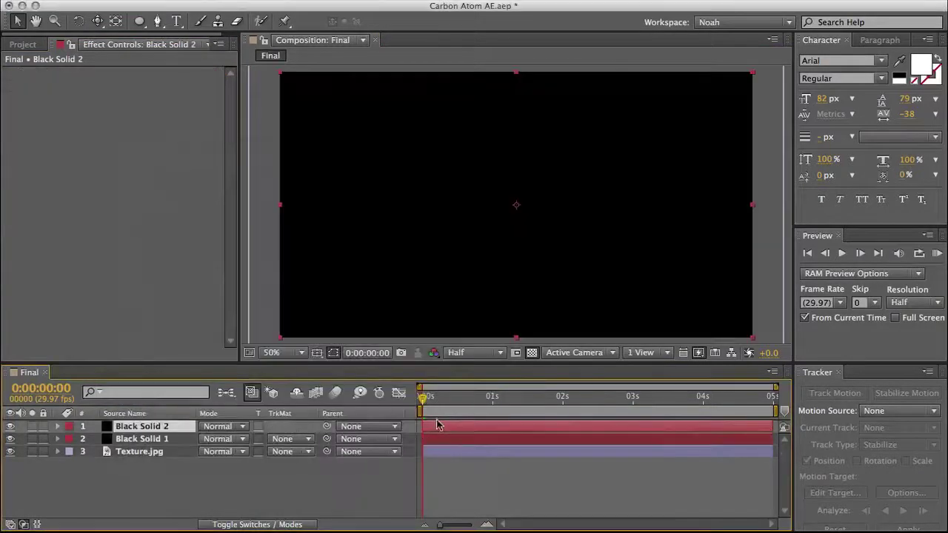
# Step: Draw a smaller circular mask from the centre of the new black solid, about half the frame's height across, inside the existing ring
pyautogui.click(139, 21)
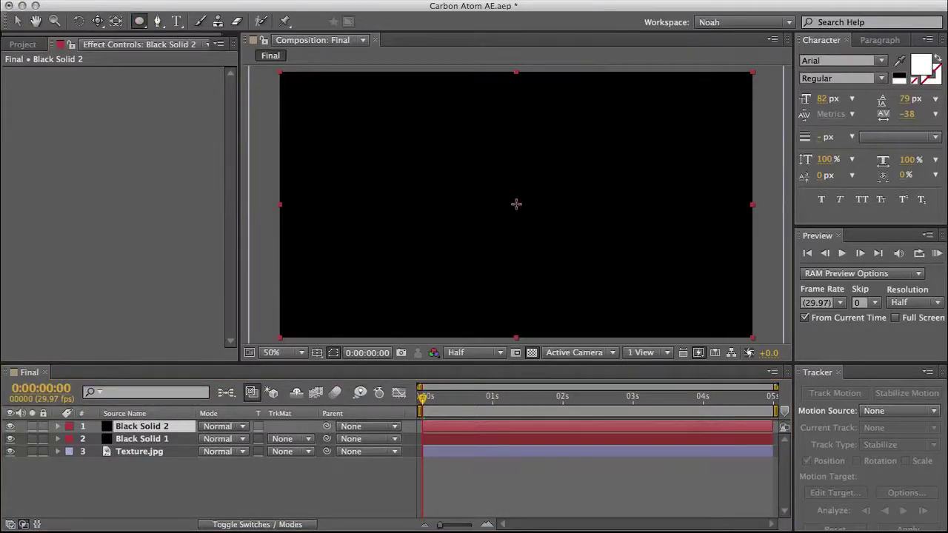
pyautogui.moveTo(516, 205); pyautogui.dragTo(575, 272)
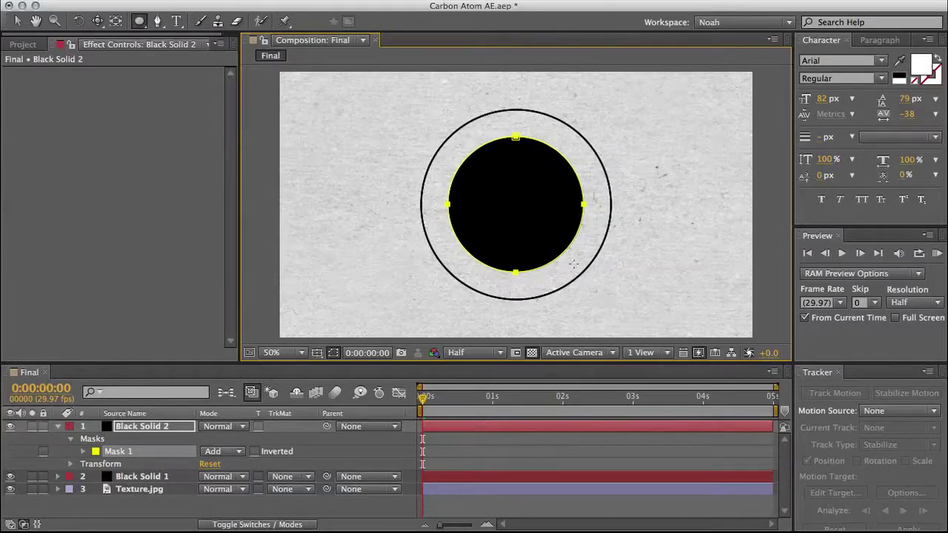
pyautogui.click(20, 22)
# Step: Apply the Stroke effect from the Generate category to the second masked black solid
pyautogui.click(121, 136)
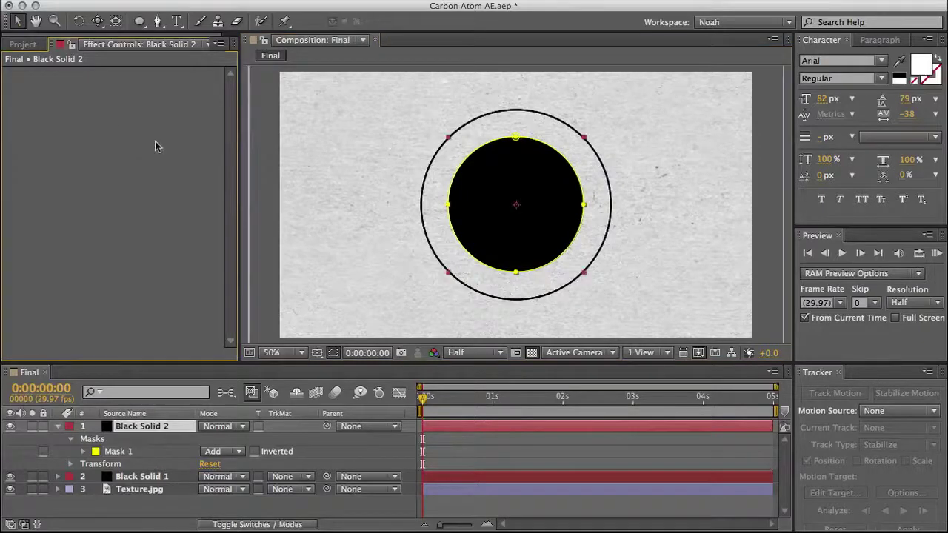
pyautogui.rightClick(39, 149)
pyautogui.moveTo(148, 323)
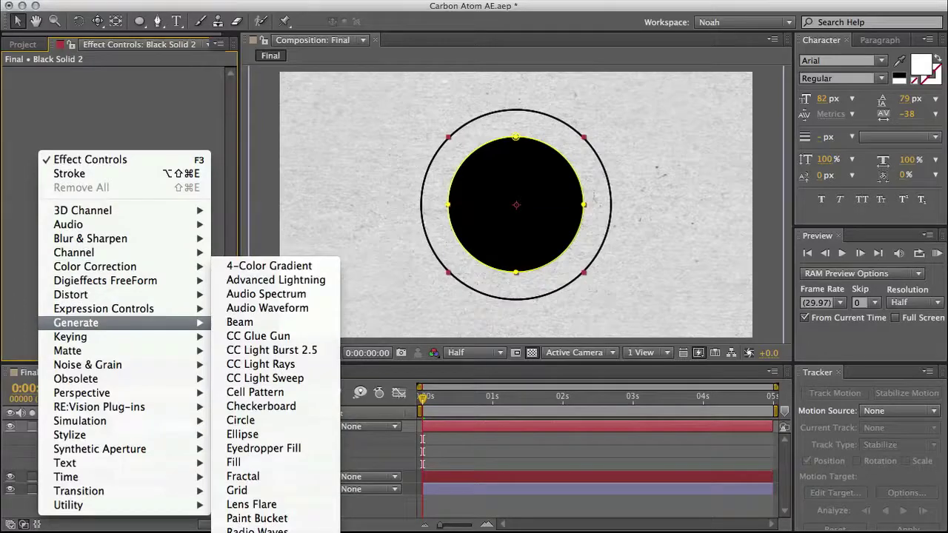
pyautogui.click(197, 96)
pyautogui.click(252, 1)
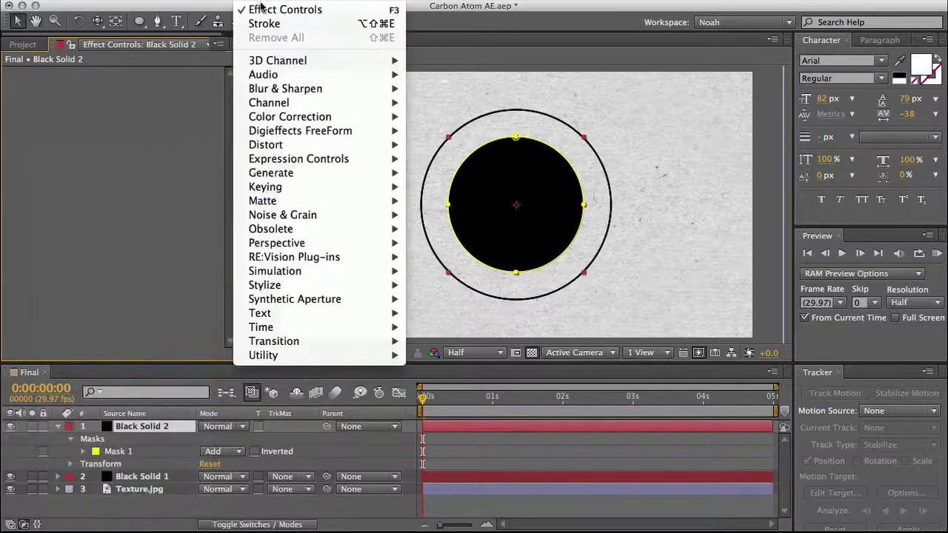
pyautogui.moveTo(370, 172)
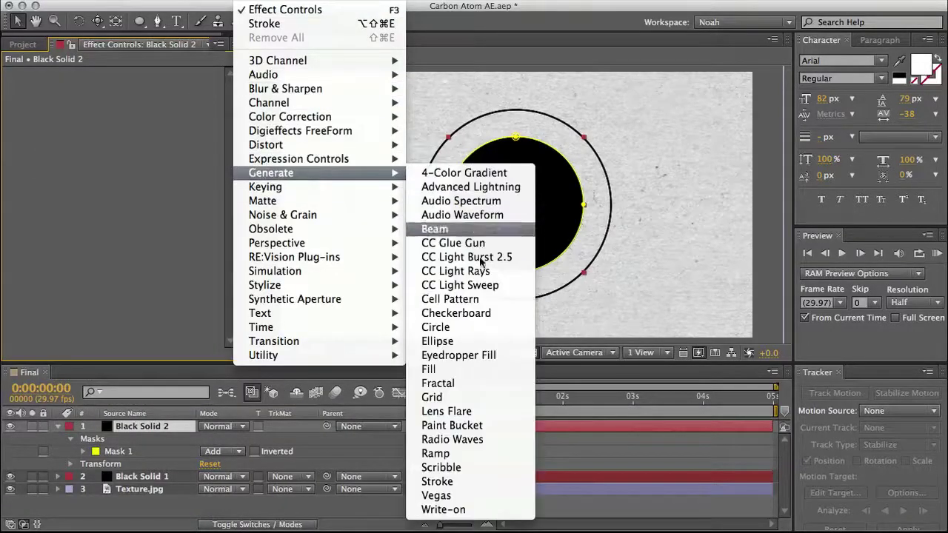
pyautogui.click(482, 481)
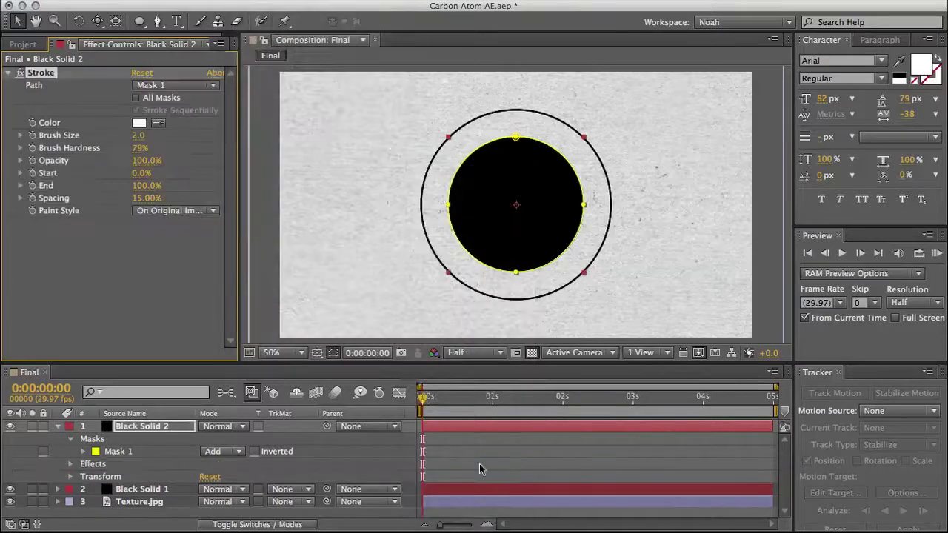
# Step: Set the inner circle's Stroke color to black (000000)
pyautogui.click(141, 124)
pyautogui.click(557, 498)
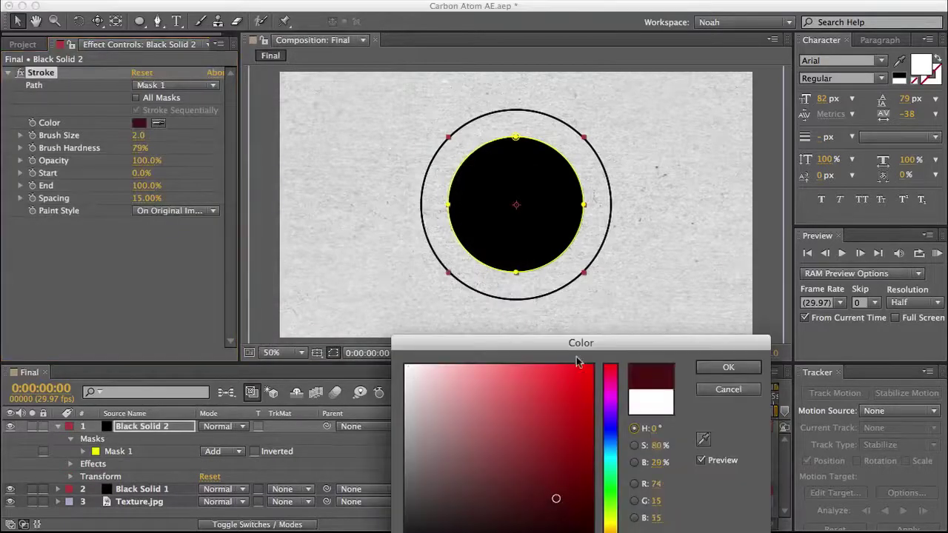
pyautogui.moveTo(579, 345); pyautogui.dragTo(562, 253)
pyautogui.moveTo(557, 423); pyautogui.dragTo(615, 511)
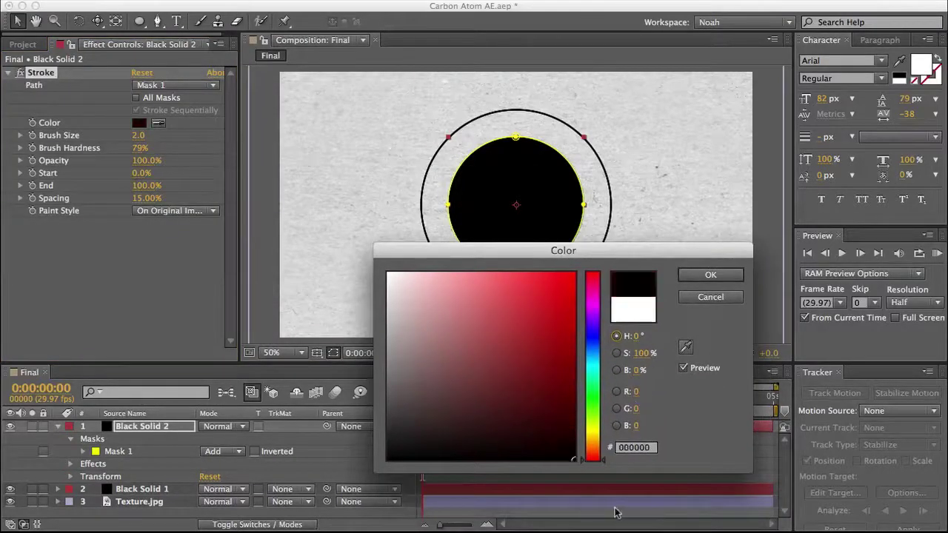
pyautogui.click(711, 275)
# Step: Set the inner circle's Stroke brush size to 3.0 and its brush hardness to 100%
pyautogui.click(139, 135)
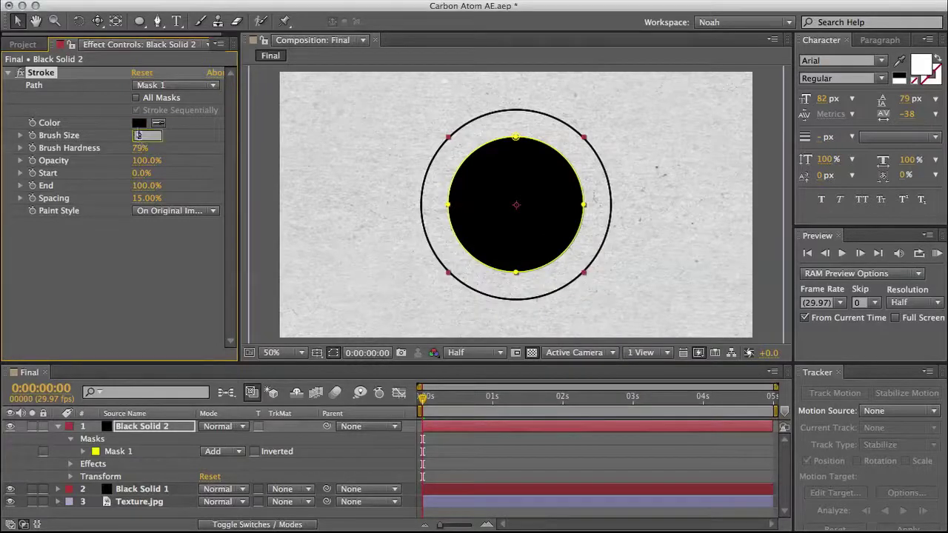
pyautogui.write('3')
pyautogui.click(118, 272)
pyautogui.moveTo(139, 149); pyautogui.dragTo(185, 152)
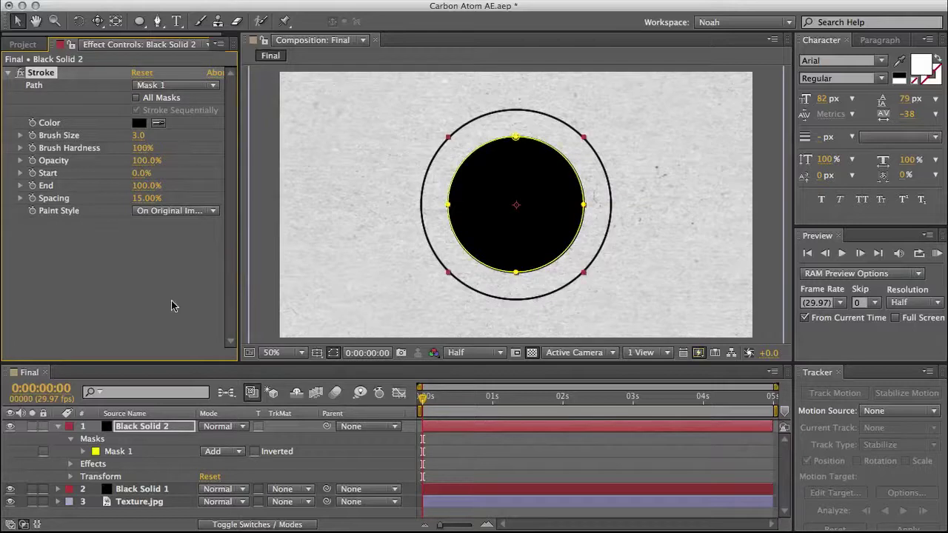
# Step: Set the inner circle's Stroke paint style to On Transparent and collapse the layer's properties
pyautogui.click(172, 211)
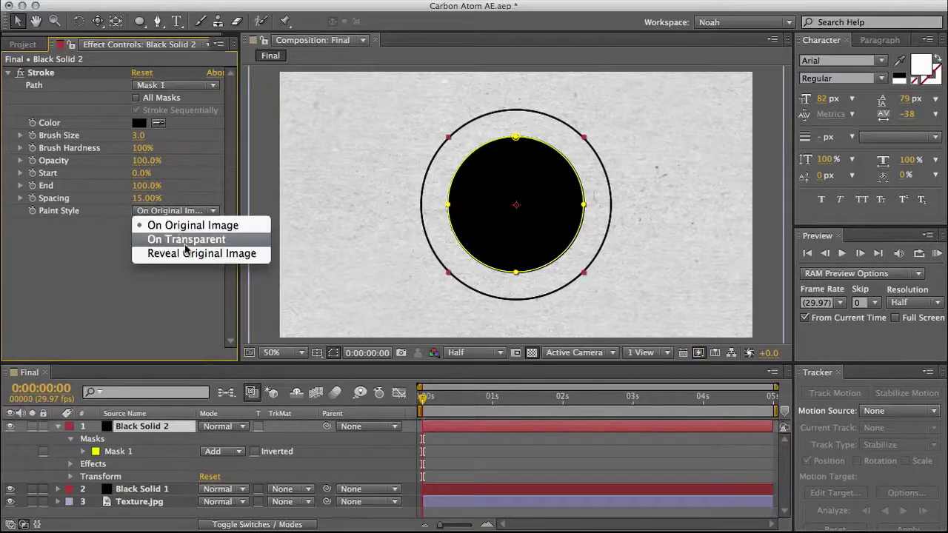
pyautogui.click(181, 237)
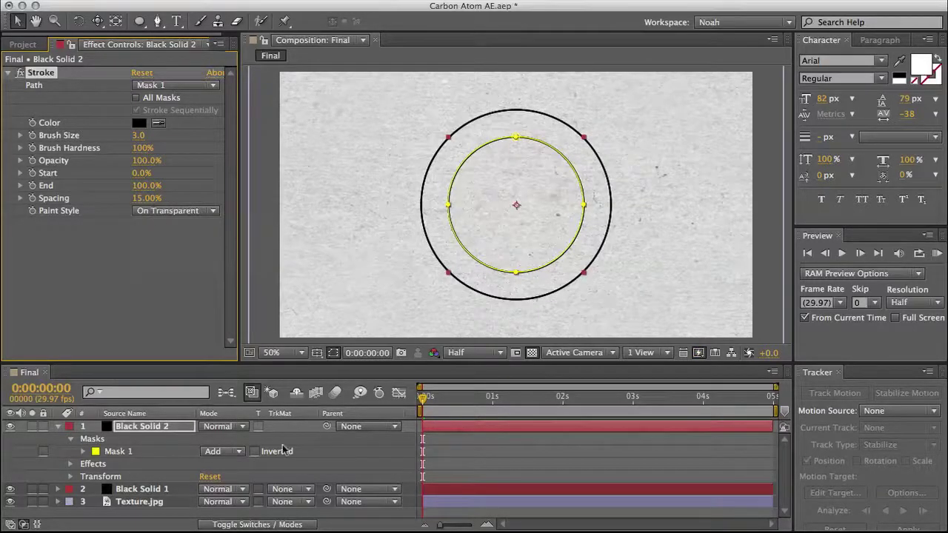
pyautogui.click(328, 516)
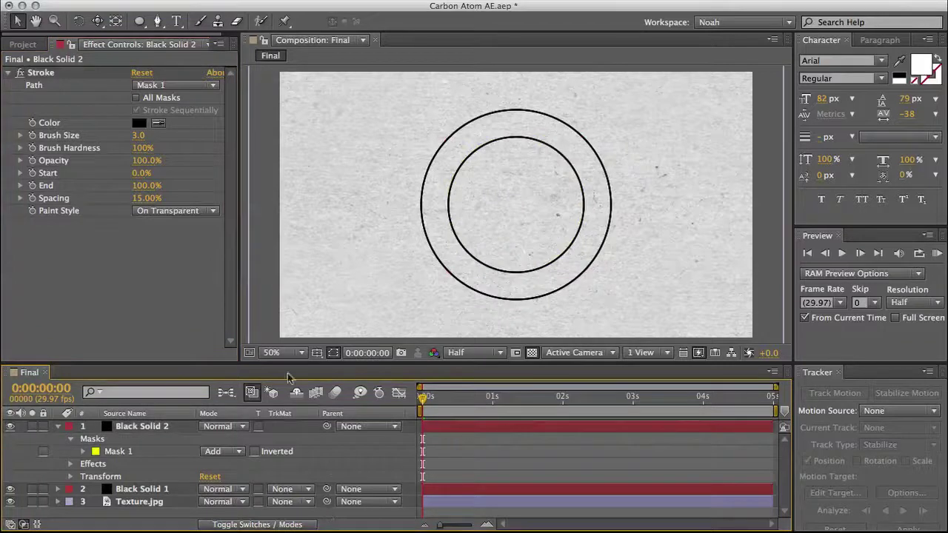
pyautogui.click(57, 426)
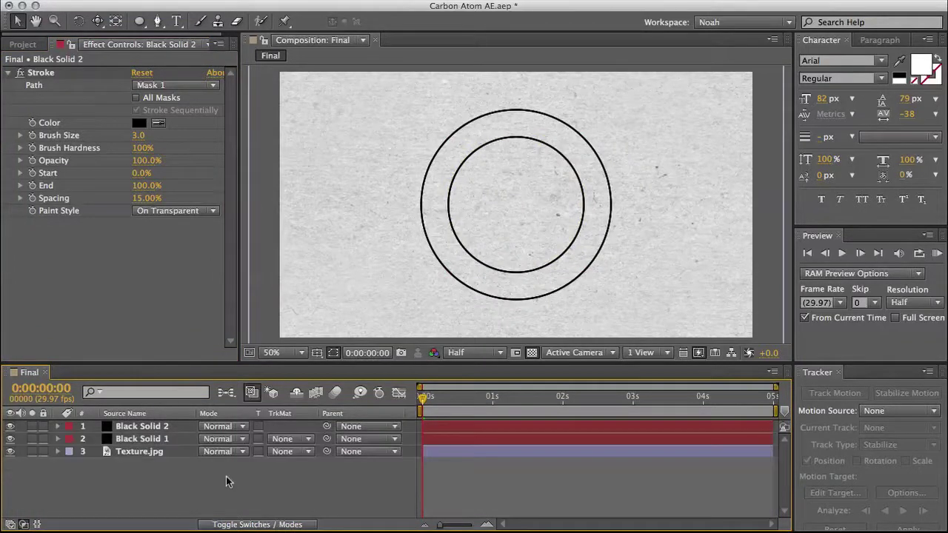
# Step: Add a deep red 1280 x 720 px solid layer above the two rings
pyautogui.rightClick(225, 471)
pyautogui.moveTo(275, 483)
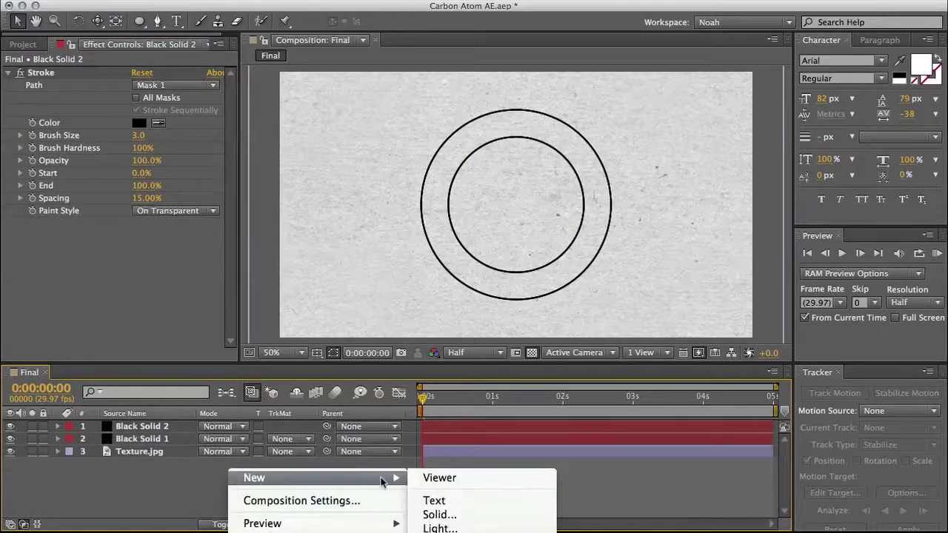
pyautogui.click(441, 514)
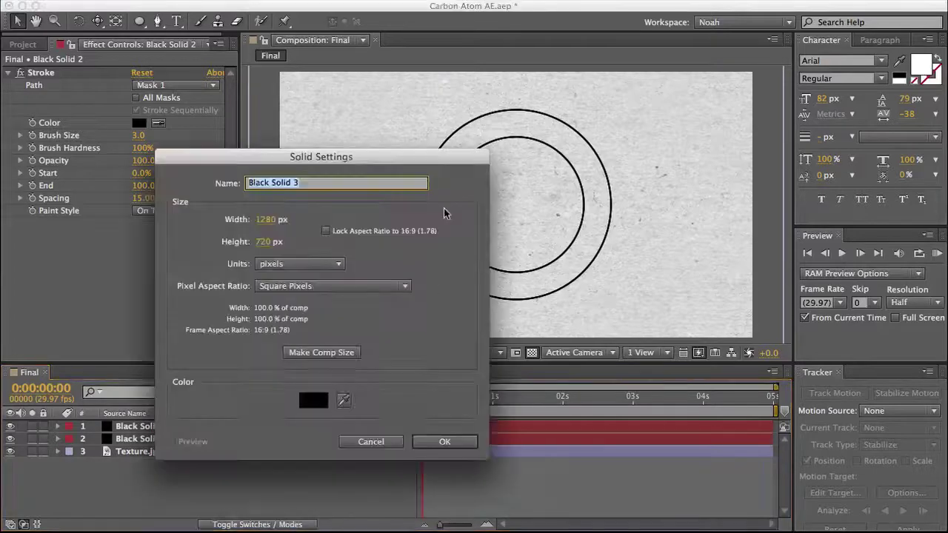
pyautogui.click(314, 401)
pyautogui.click(507, 345)
pyautogui.moveTo(507, 344); pyautogui.dragTo(560, 407)
pyautogui.click(710, 275)
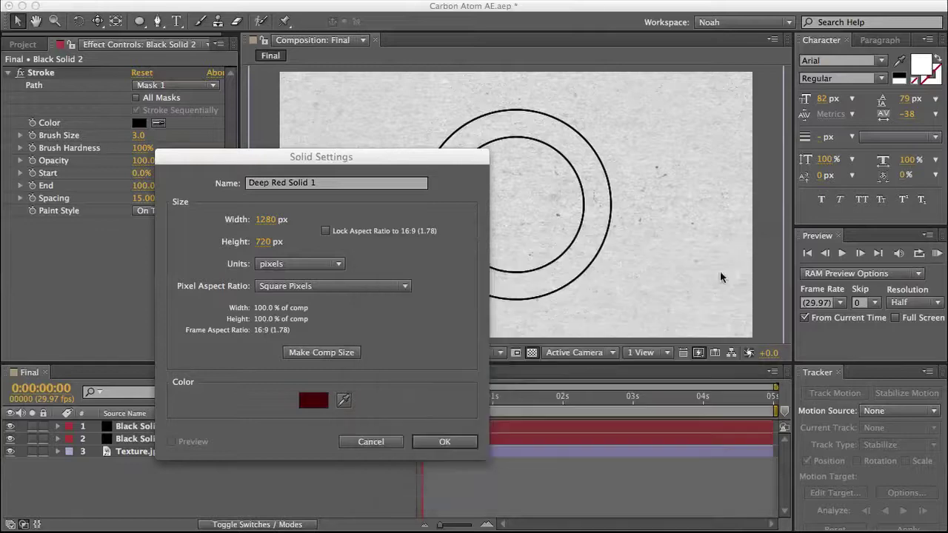
pyautogui.click(449, 443)
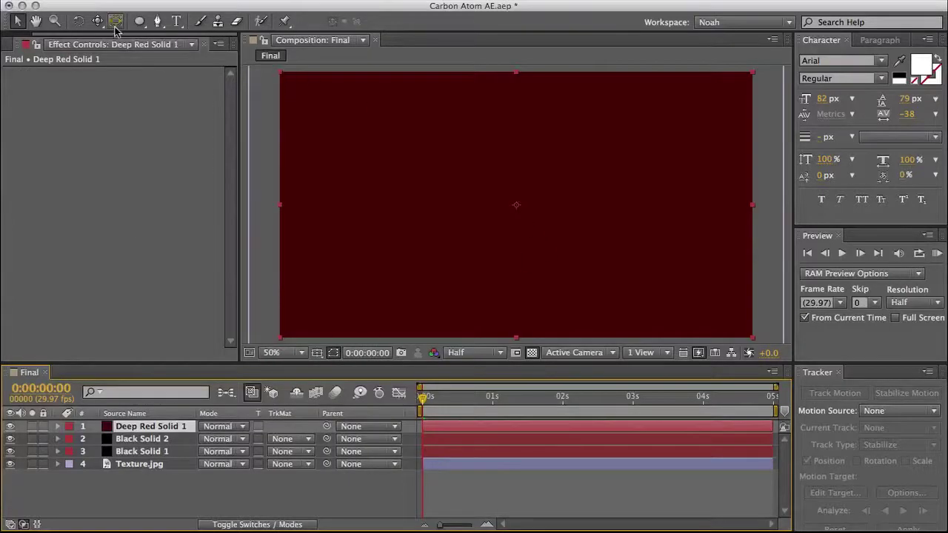
# Step: Draw a small circular mask at the centre of the deep red solid with the Ellipse tool, about one sixth of the frame's height across
pyautogui.press('q')
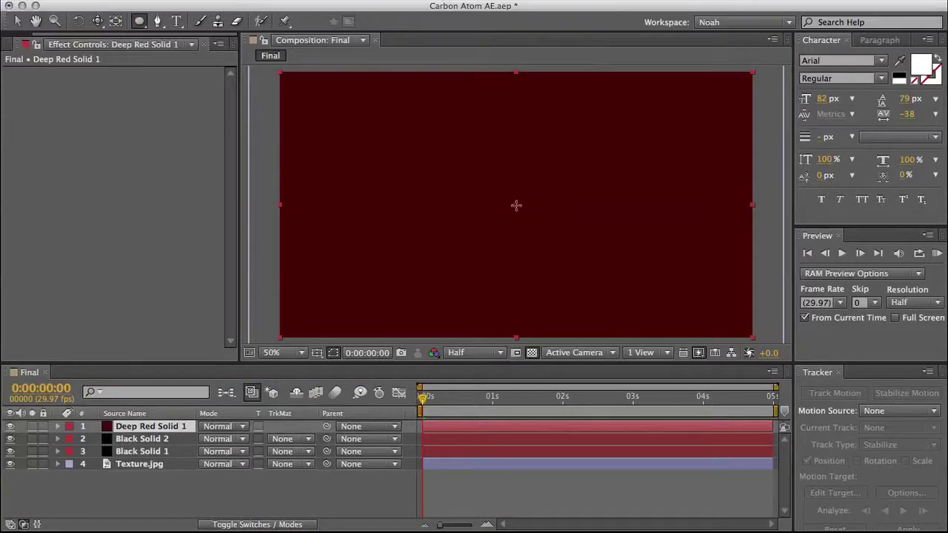
pyautogui.moveTo(515, 205); pyautogui.dragTo(537, 221)
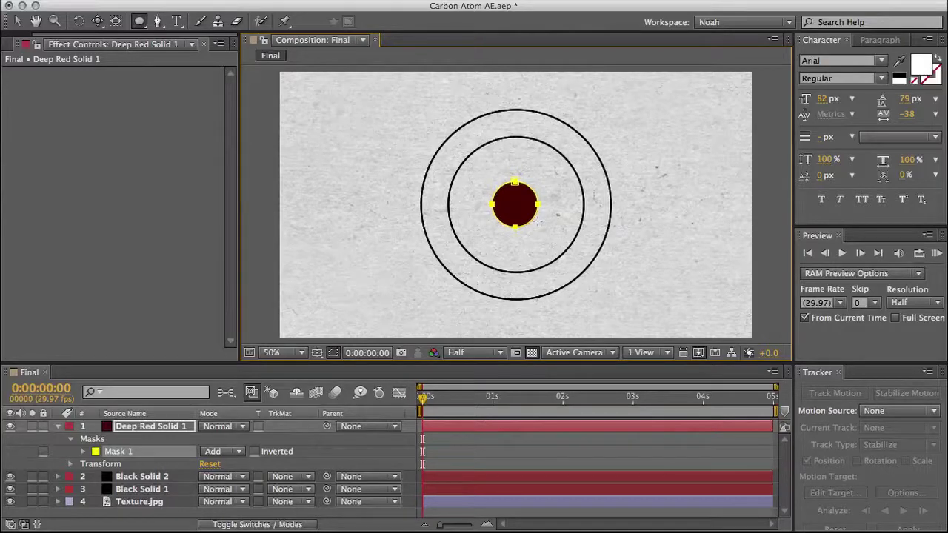
pyautogui.press('v')
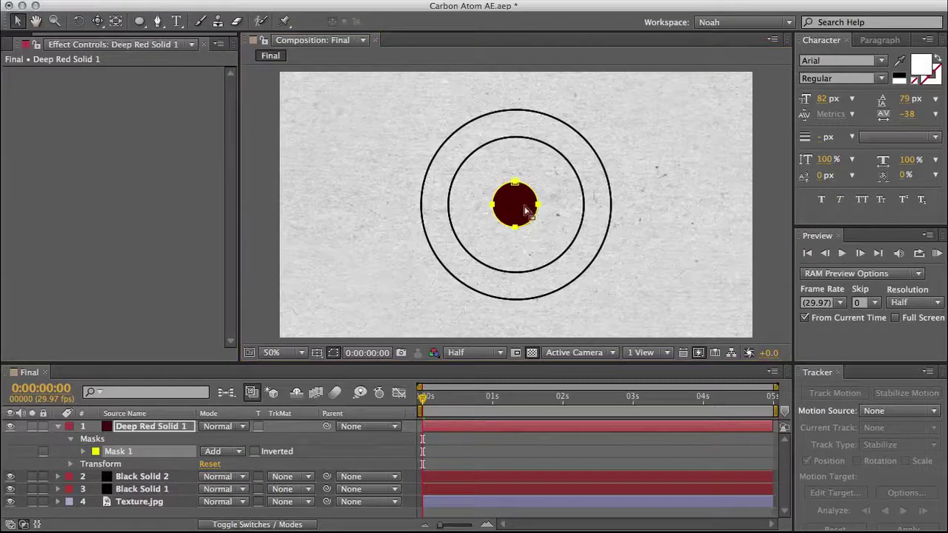
# Step: Reposition the deep red disc to centre it inside the two rings, and collapse its layer properties
pyautogui.click(527, 213)
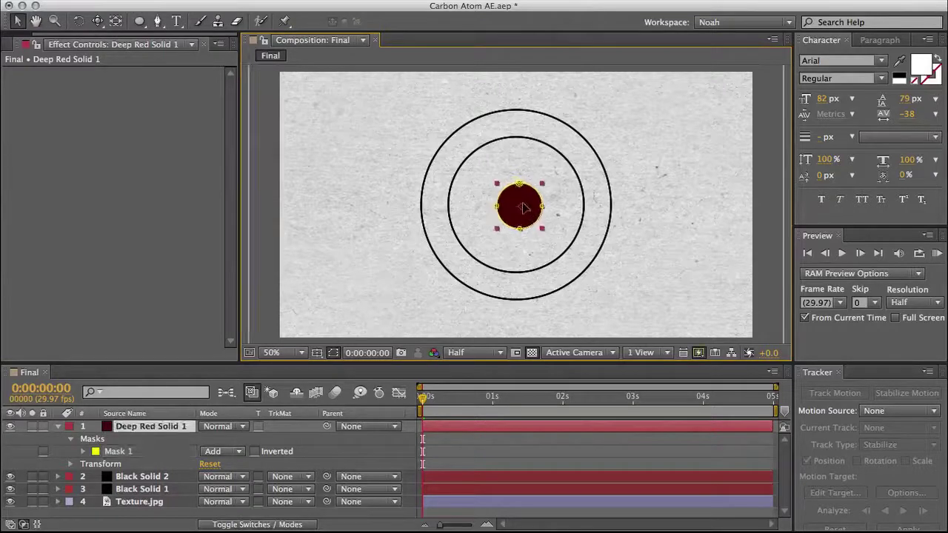
pyautogui.press('Right')
pyautogui.press('Return')
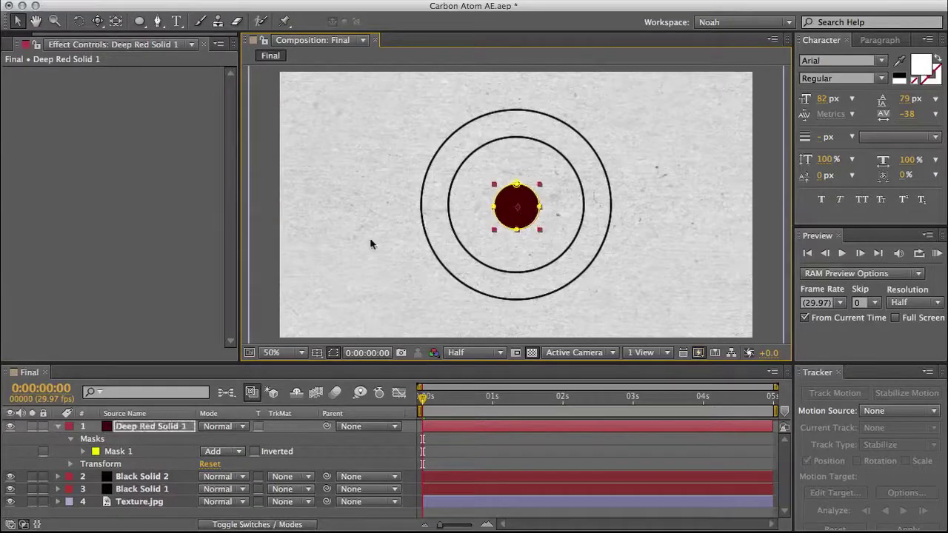
pyautogui.click(244, 228)
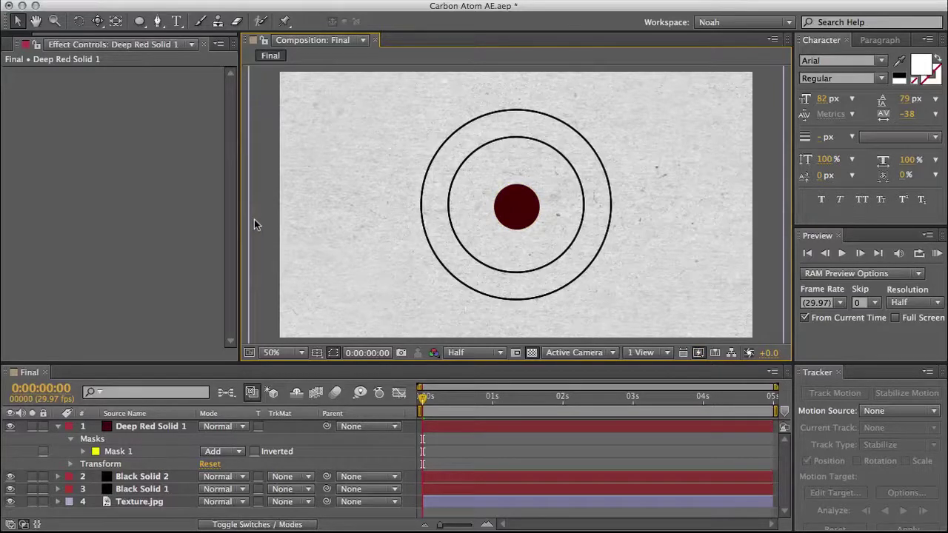
pyautogui.click(57, 428)
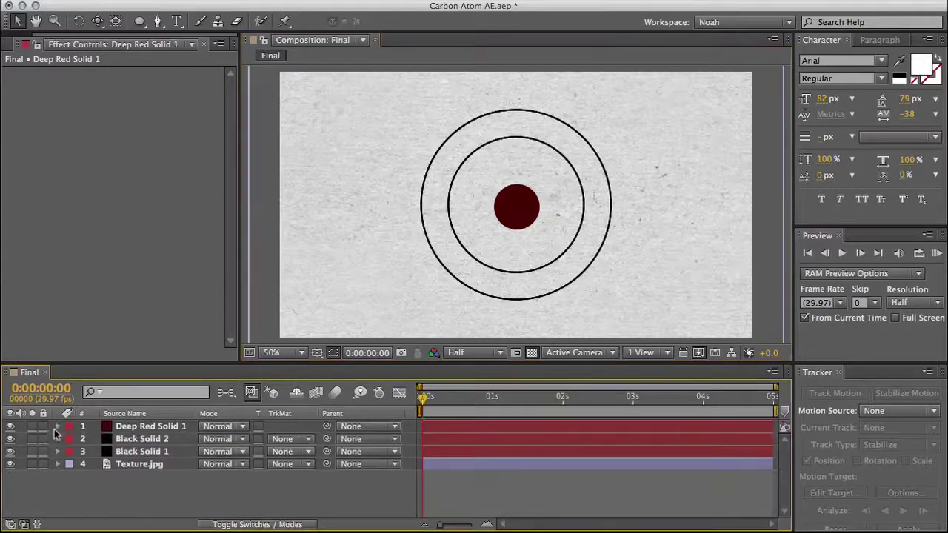
# Step: Add a white "C" text layer centred on the deep red disc, and move both layers below the two ring layers
pyautogui.rightClick(268, 486)
pyautogui.click(466, 499)
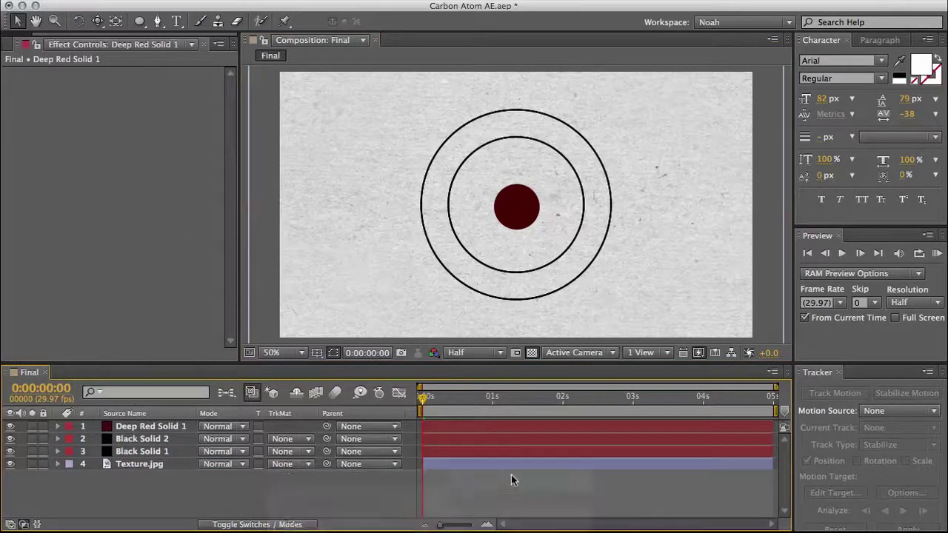
pyautogui.write('C')
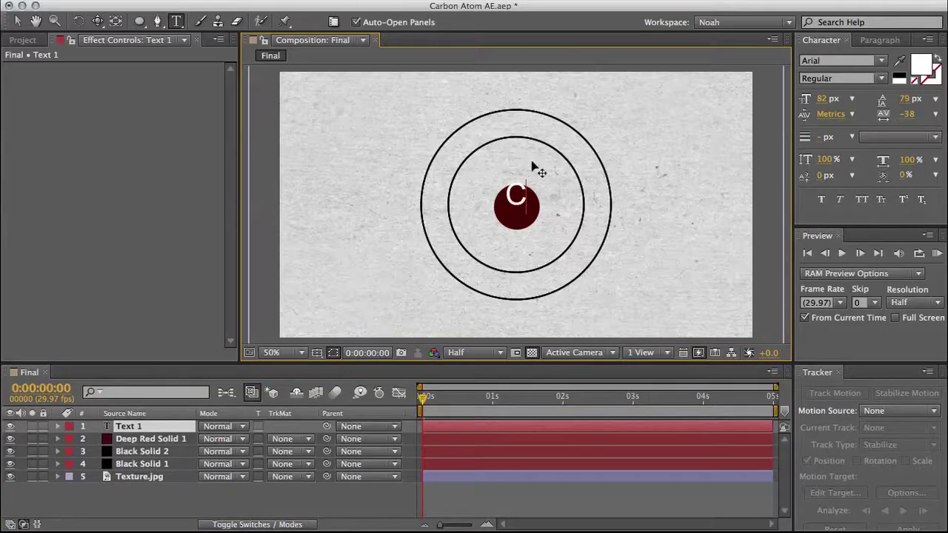
pyautogui.click(17, 22)
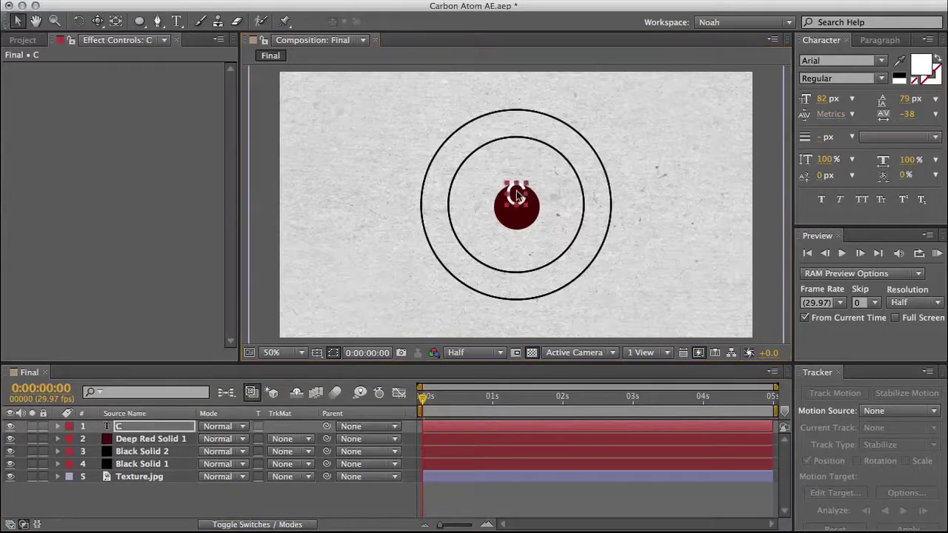
pyautogui.moveTo(516, 195); pyautogui.dragTo(520, 209)
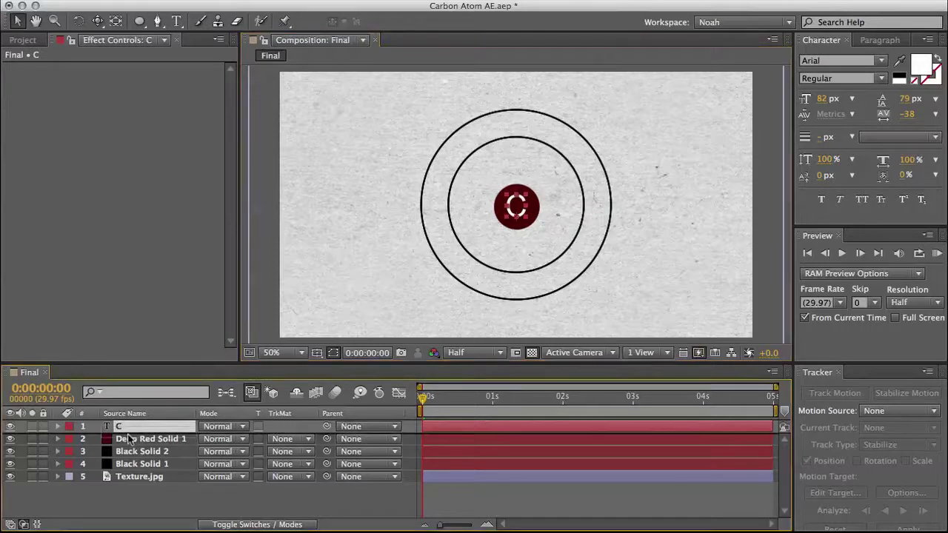
pyautogui.keyDown('shift'); pyautogui.click(128, 438); pyautogui.keyUp('shift')
pyautogui.moveTo(128, 438); pyautogui.dragTo(141, 468)
# Step: Rename the outer circle's layer, Black Solid 1, as Outer Shell
pyautogui.click(143, 440)
pyautogui.press('Return')
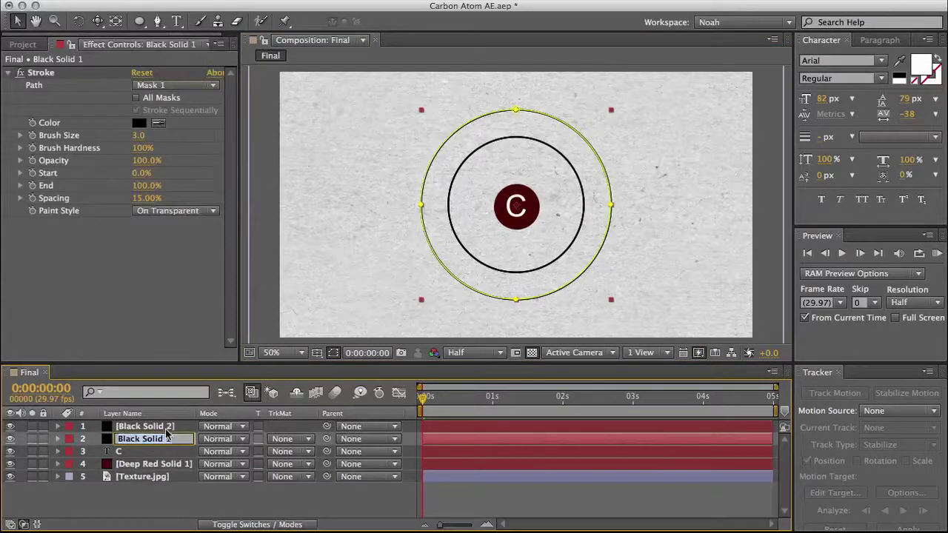
pyautogui.write('Outer')
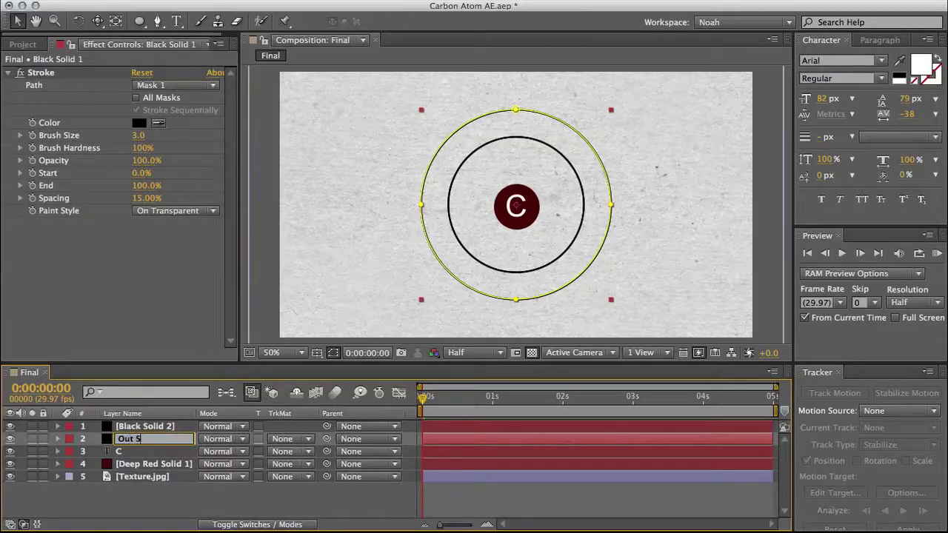
pyautogui.press('Return')
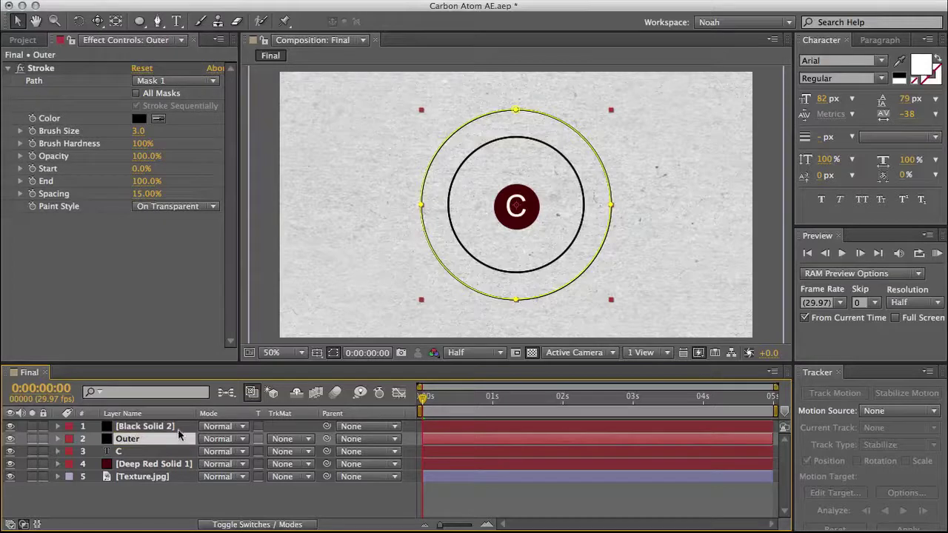
pyautogui.press('Return')
pyautogui.press('Right')
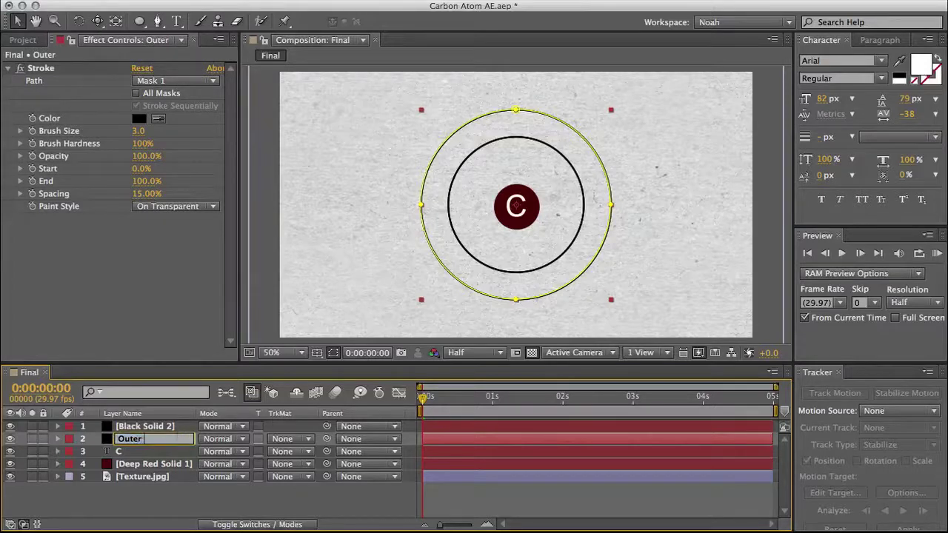
pyautogui.press('Return')
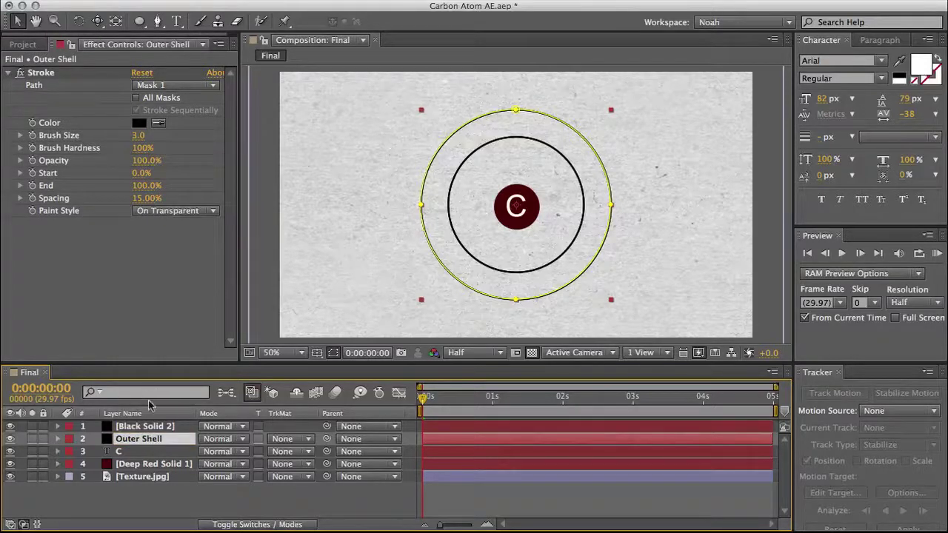
# Step: Rename the inner circle's layer, Black Solid 2, as Inner Shell
pyautogui.click(153, 427)
pyautogui.press('Return')
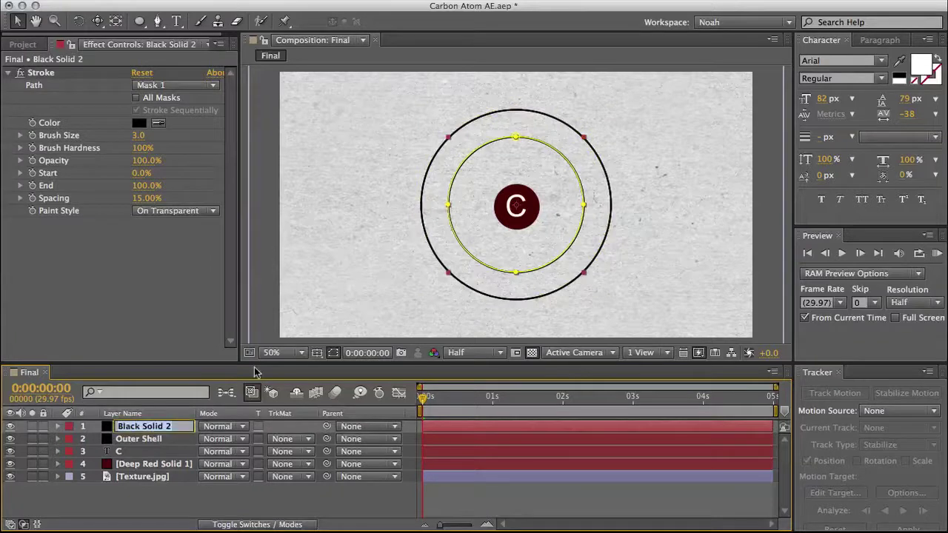
pyautogui.write('Inner Shell')
pyautogui.press('Return')
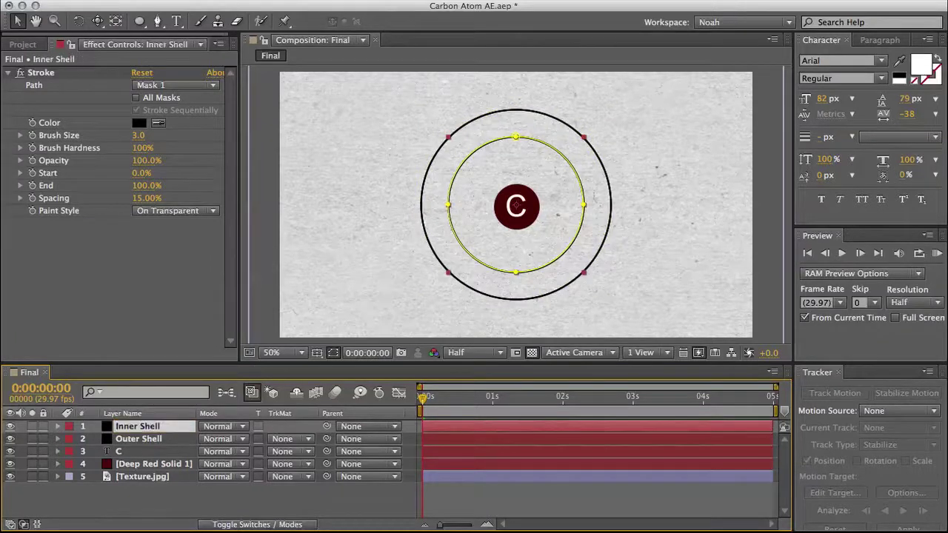
pyautogui.click(148, 439)
pyautogui.click(145, 428)
pyautogui.press('Return')
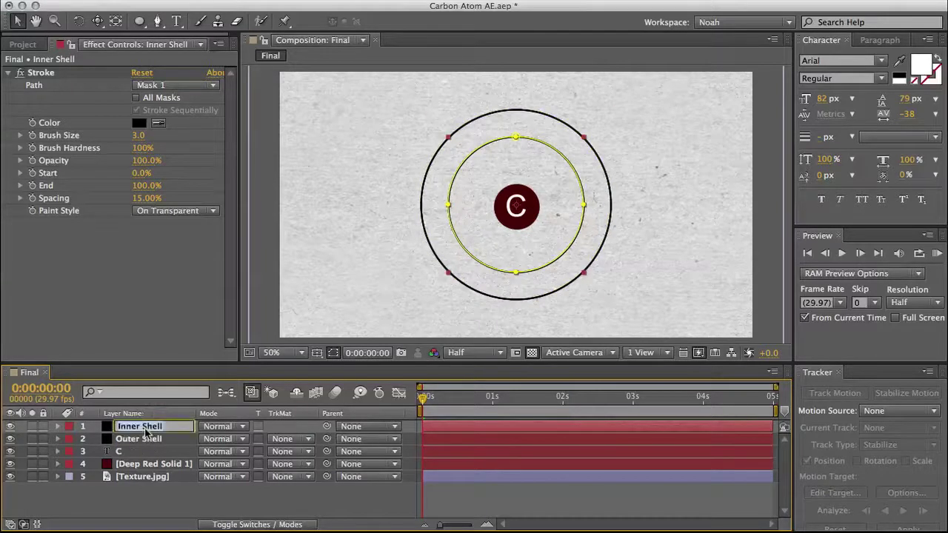
pyautogui.press('Return')
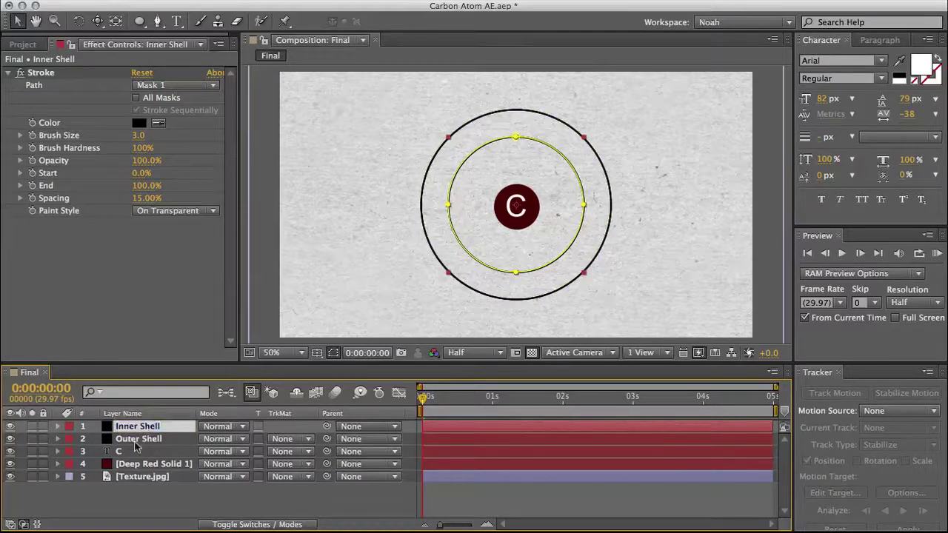
# Step: Rename the deep red disc's layer as Nucleus and deselect it
pyautogui.click(136, 453)
pyautogui.click(178, 464)
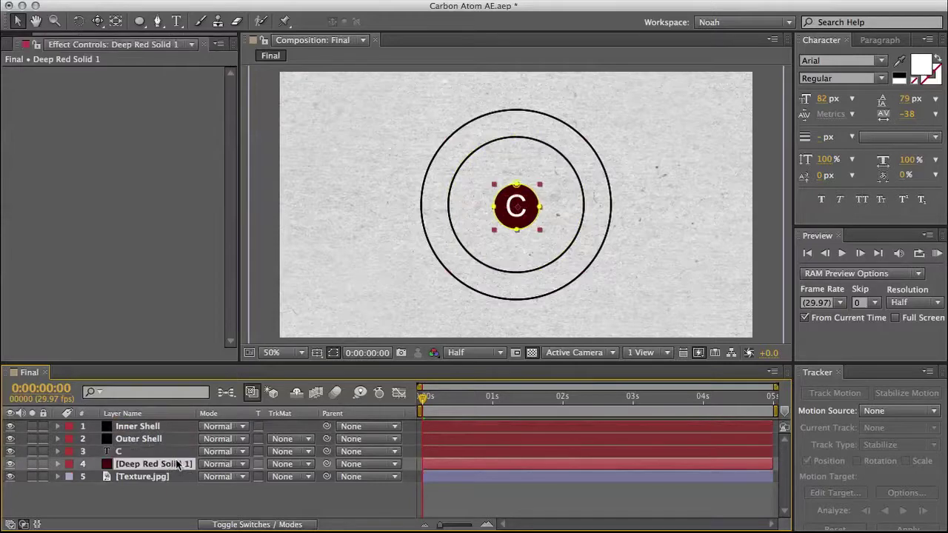
pyautogui.press('Return')
pyautogui.write('Nucl')
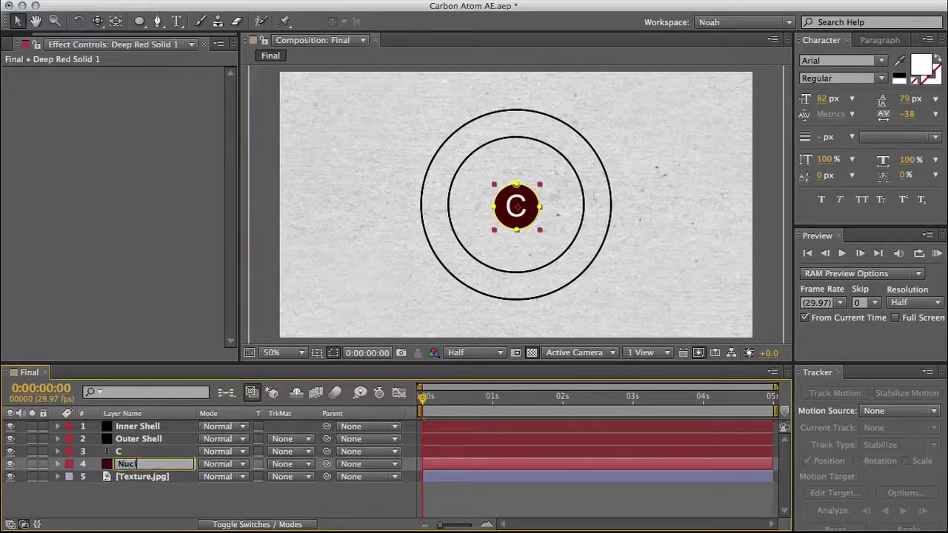
pyautogui.write('eus')
pyautogui.press('Return')
pyautogui.click(267, 496)
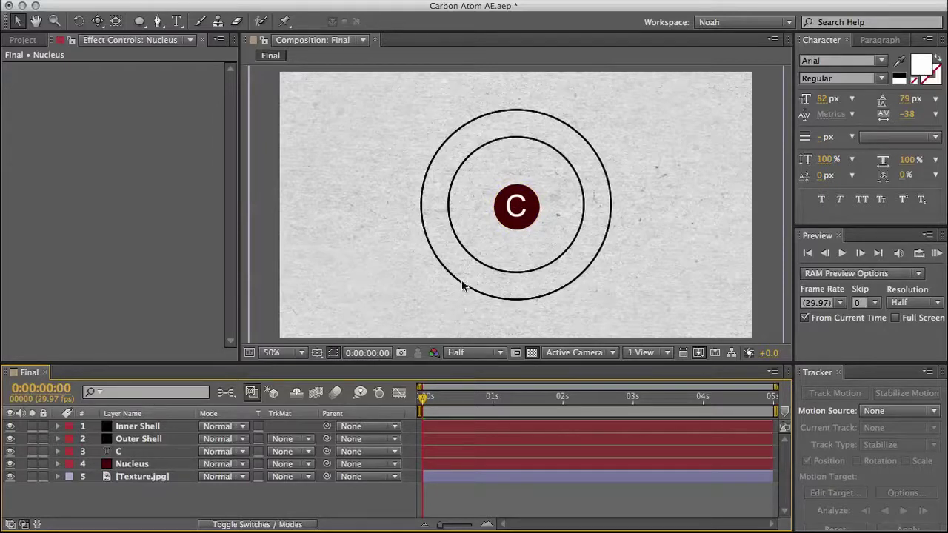
pyautogui.rightClick(367, 494)
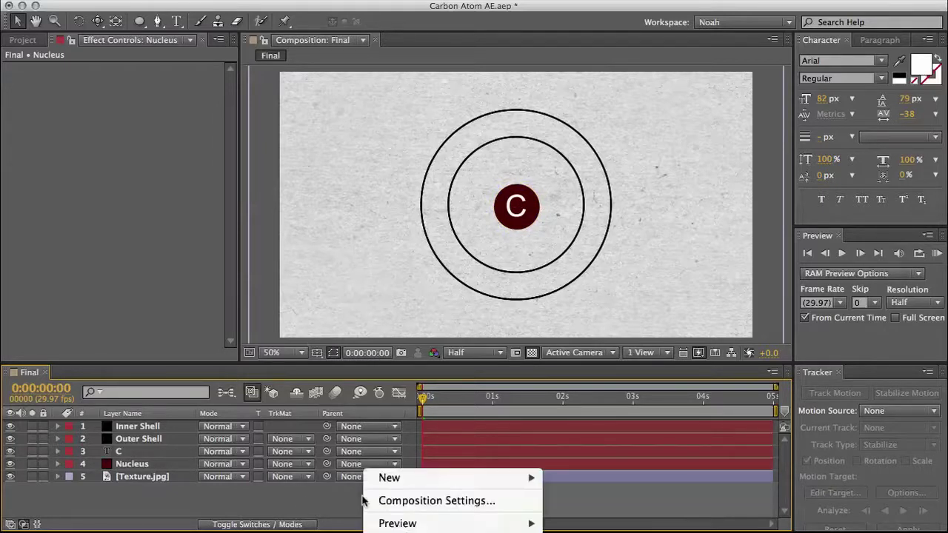
pyautogui.moveTo(393, 480)
pyautogui.click(571, 515)
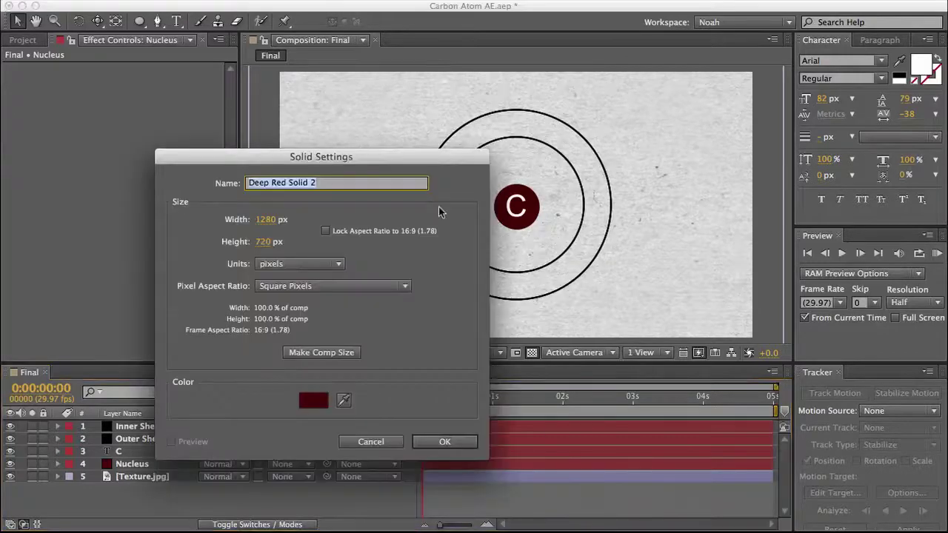
pyautogui.click(572, 414)
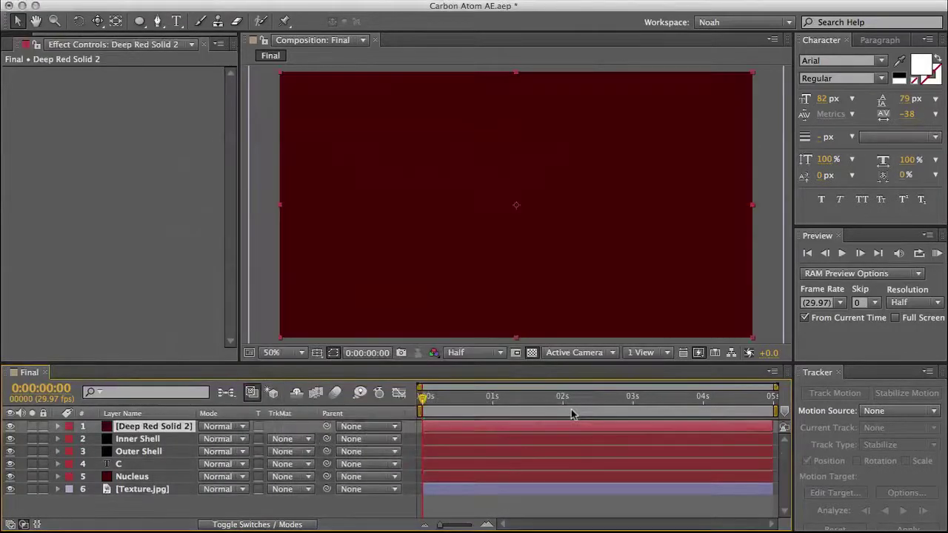
pyautogui.press('q')
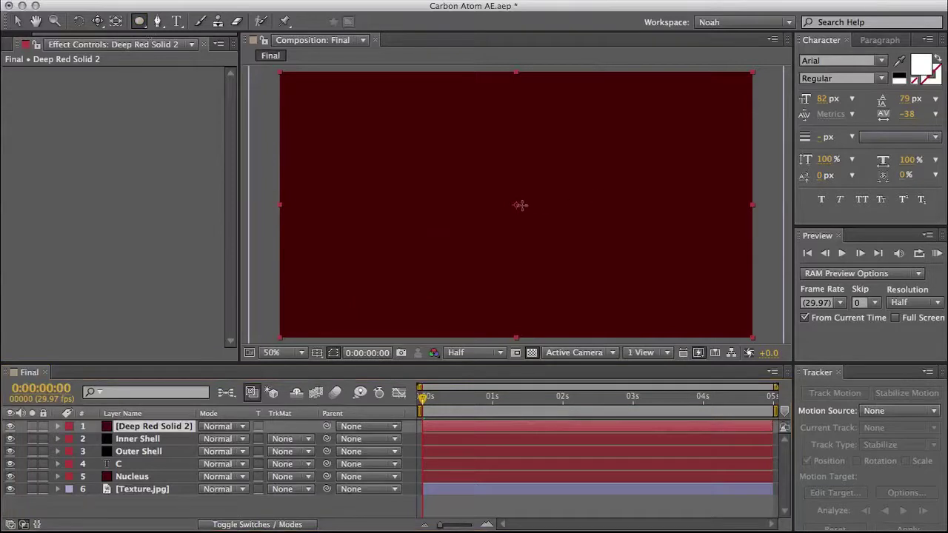
pyautogui.moveTo(516, 204)
pyautogui.mouseDown()
pyautogui.moveTo(539, 227)
pyautogui.moveTo(533, 221)
pyautogui.mouseUp()
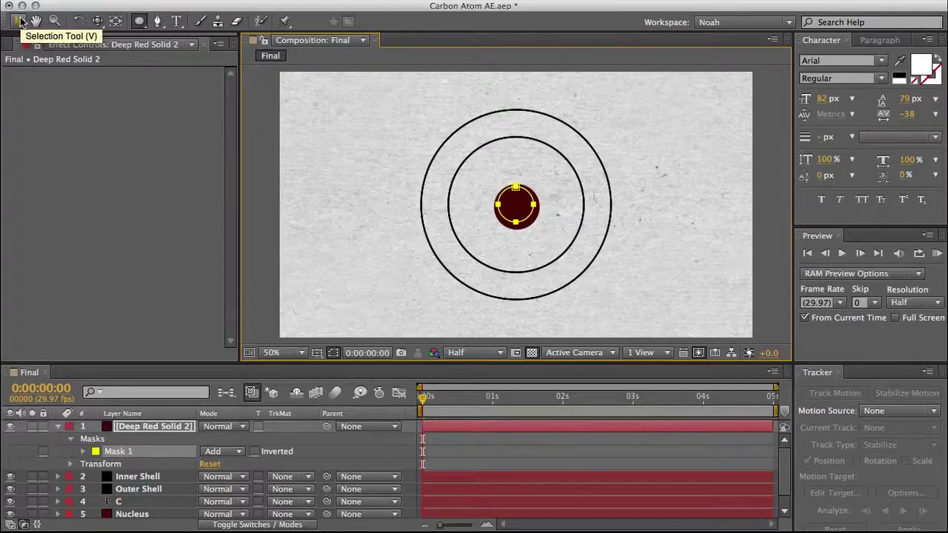
pyautogui.press('Delete')
pyautogui.press('Delete')
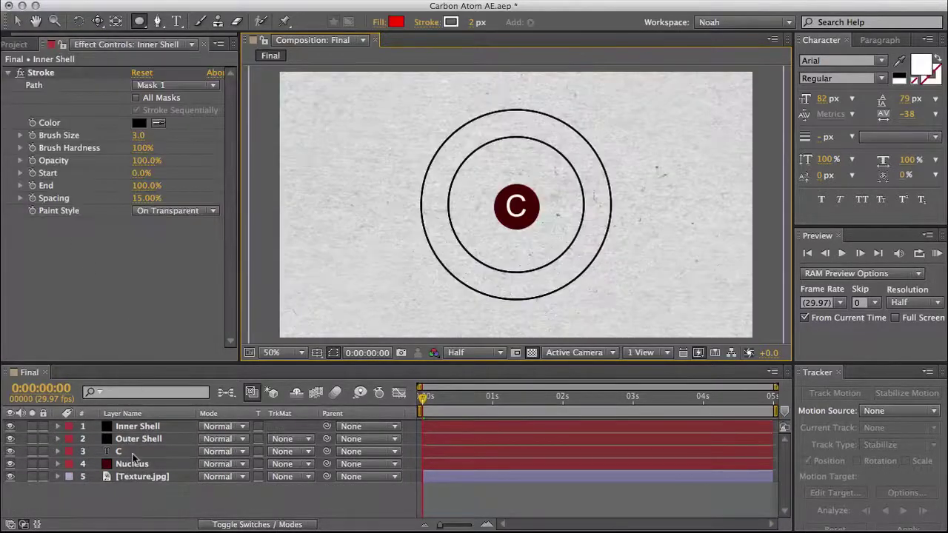
# Step: Duplicate the Nucleus layer, rename the copy Electron, and move it to the top of the layer stack
pyautogui.click(135, 464)
pyautogui.click(140, 486)
pyautogui.click(137, 465)
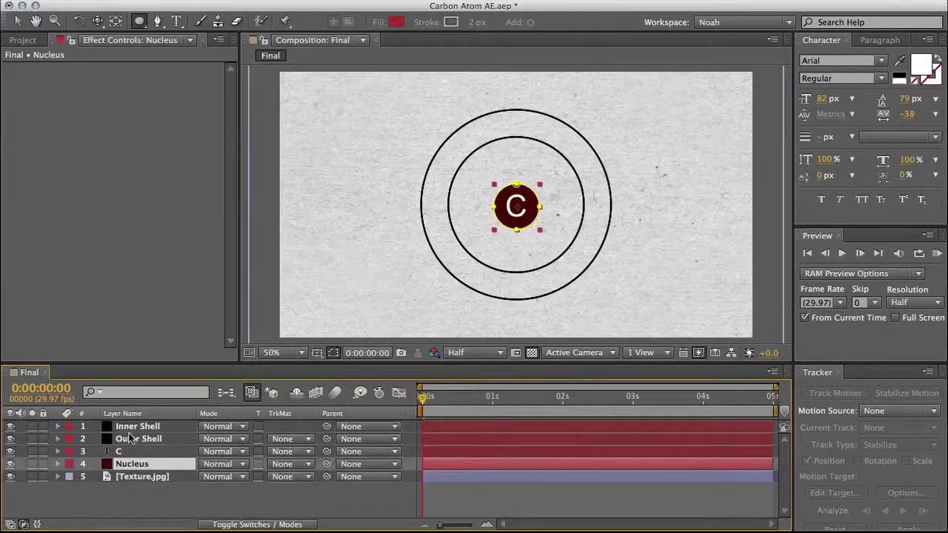
pyautogui.press('super+d')
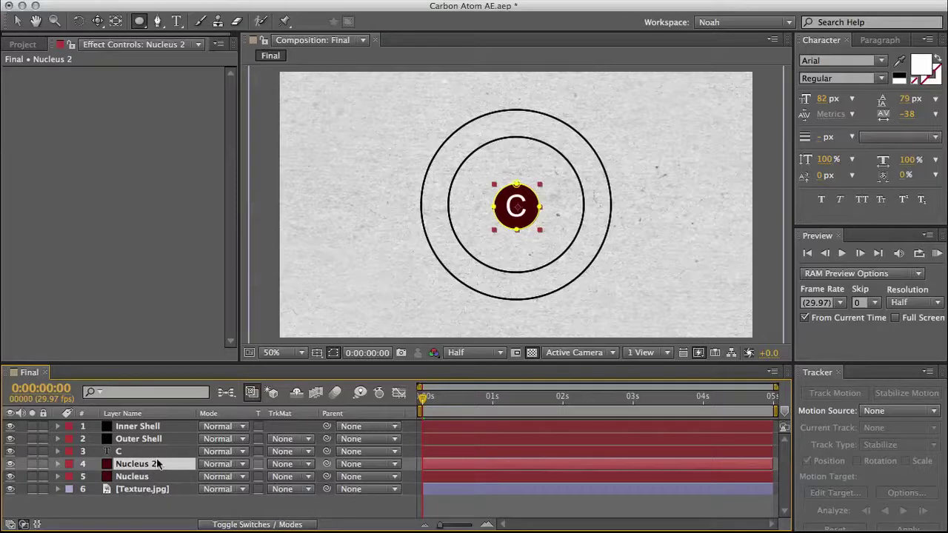
pyautogui.press('Return')
pyautogui.write('Elec')
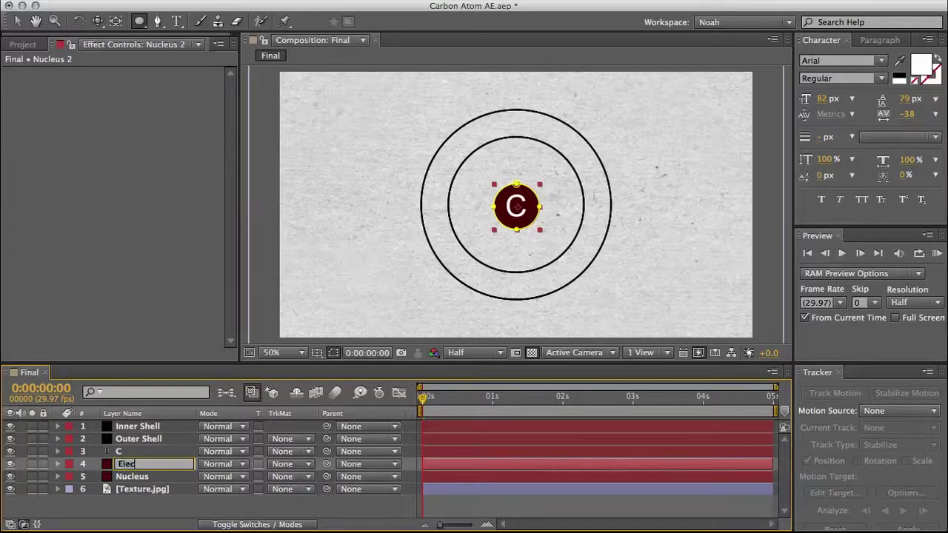
pyautogui.write('tron')
pyautogui.press('Return')
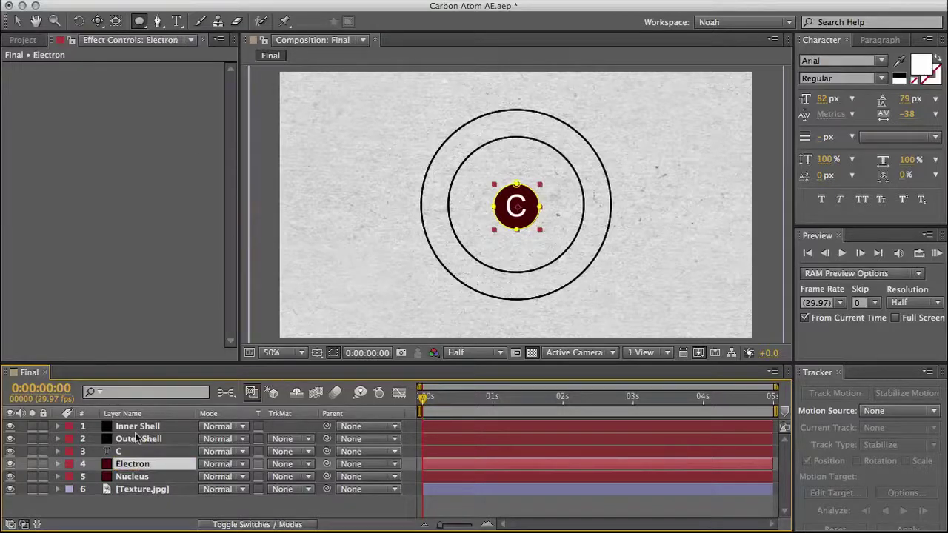
pyautogui.moveTo(135, 464); pyautogui.dragTo(152, 423)
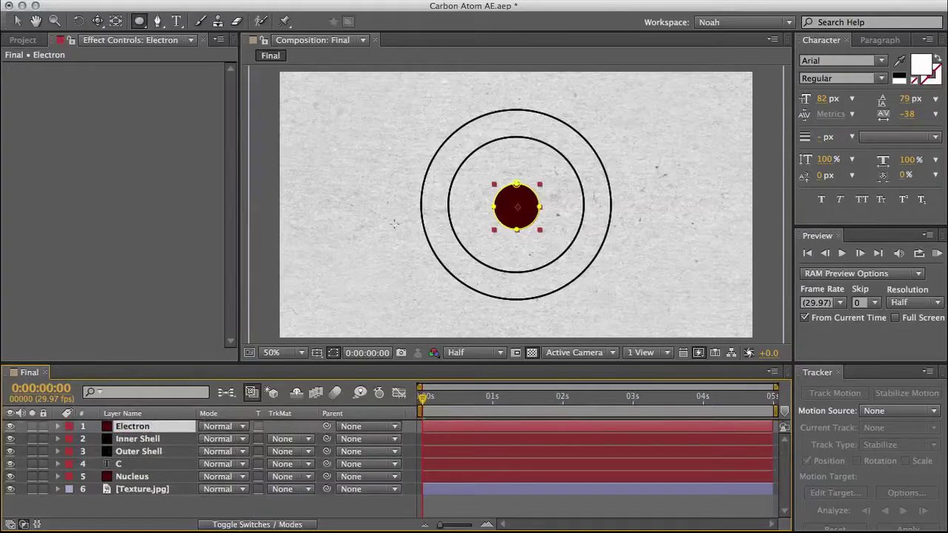
# Step: Scale the Electron disc down to about 33% and place it on the upper-left part of the outer ring
pyautogui.click(17, 20)
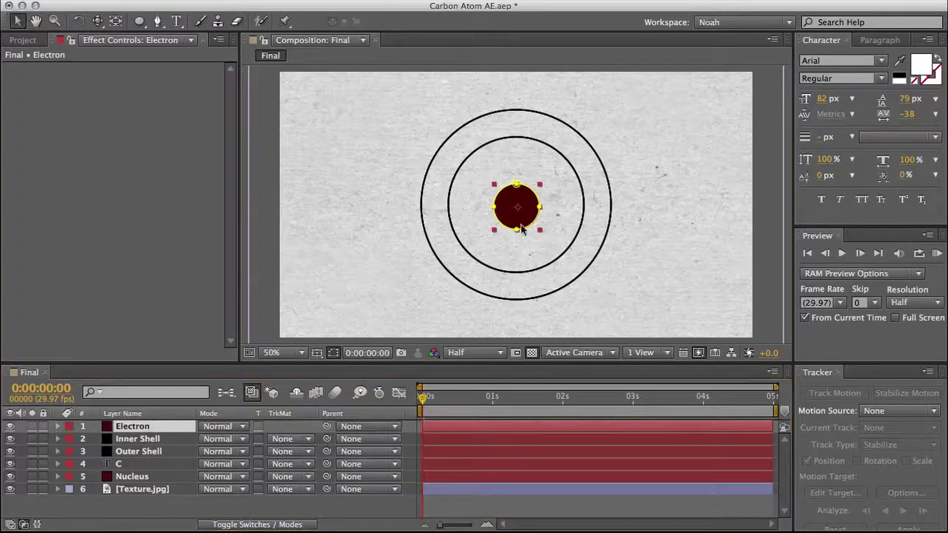
pyautogui.moveTo(503, 207); pyautogui.dragTo(453, 211)
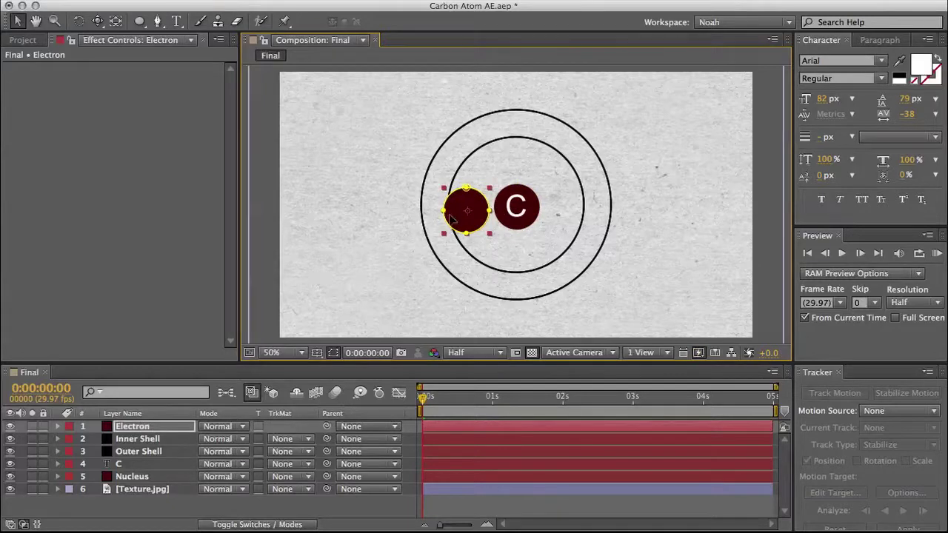
pyautogui.moveTo(457, 211); pyautogui.dragTo(434, 175)
pyautogui.press('.')
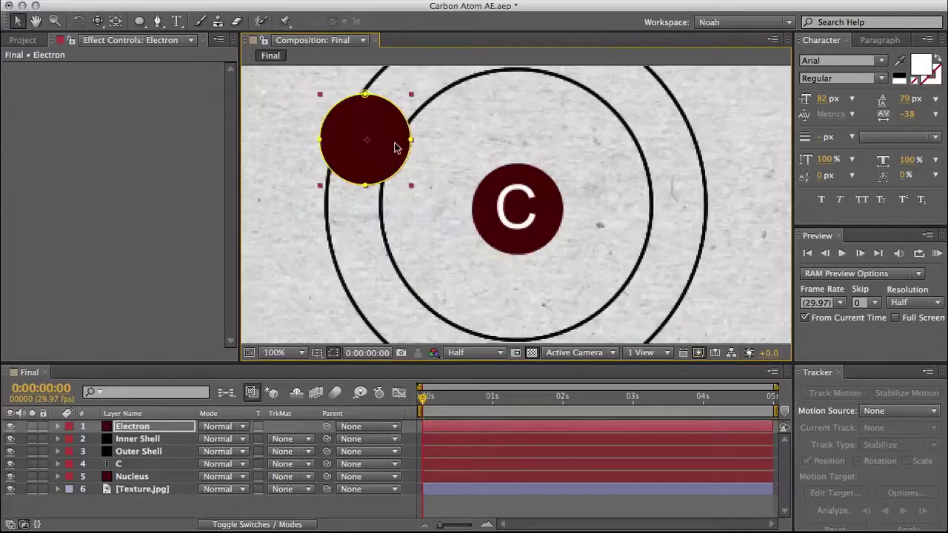
pyautogui.moveTo(352, 130); pyautogui.dragTo(344, 145)
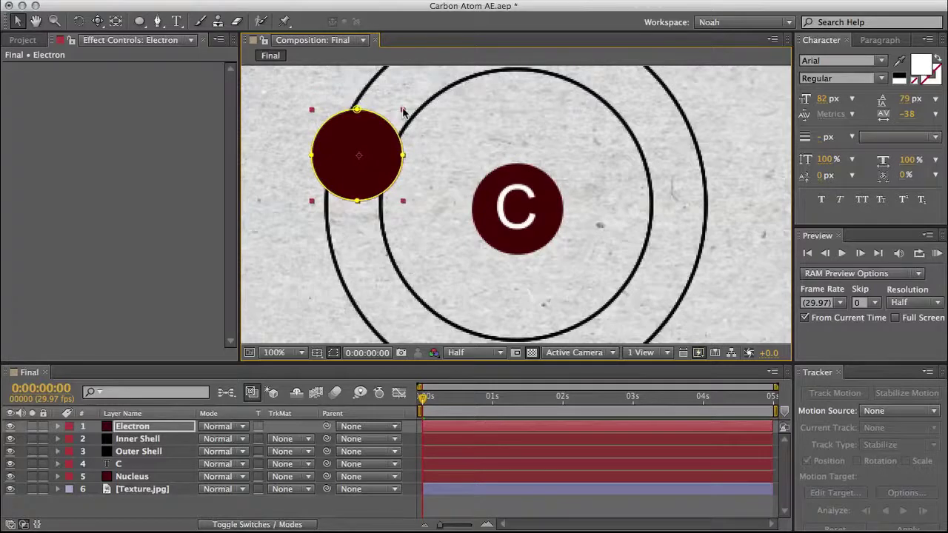
pyautogui.moveTo(403, 111); pyautogui.dragTo(354, 120)
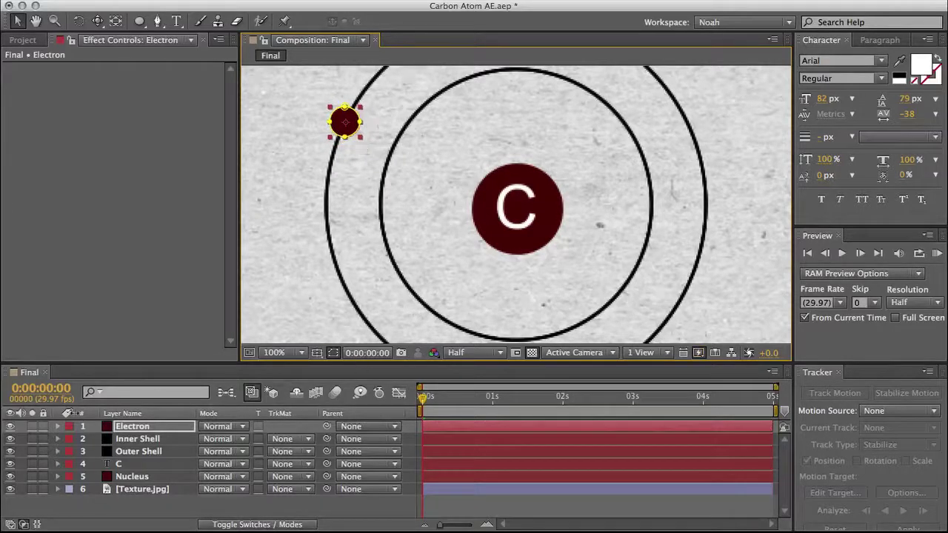
# Step: Reveal the Electron layer's Position and Scale properties and set a Position keyframe at 0:00:00:00
pyautogui.click(122, 428)
pyautogui.press('p')
pyautogui.hotkey('shift', 's')
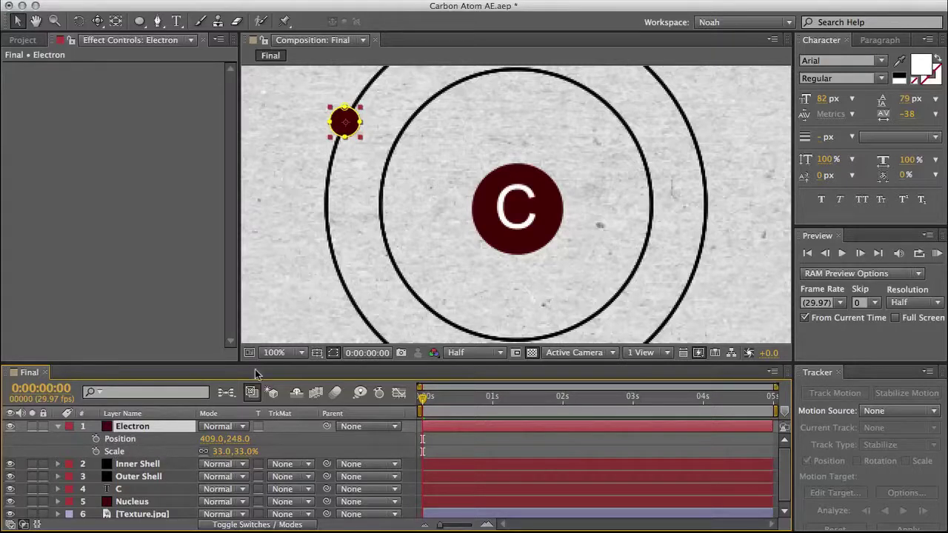
pyautogui.click(96, 438)
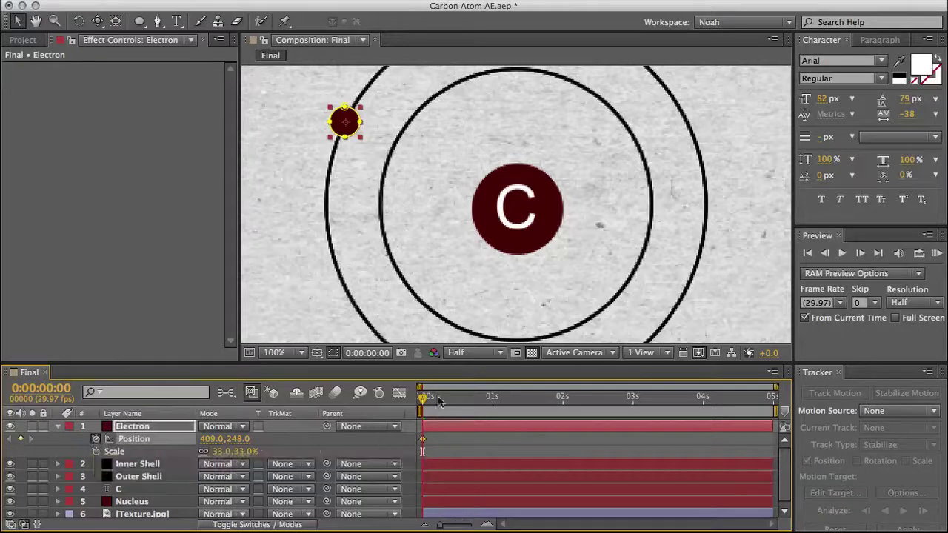
# Step: Add a Position keyframe at 0:00:04:29 with the Electron moved down the outer ring's left side to about 404, 456, and scrub through the motion
pyautogui.moveTo(426, 400); pyautogui.dragTo(799, 394)
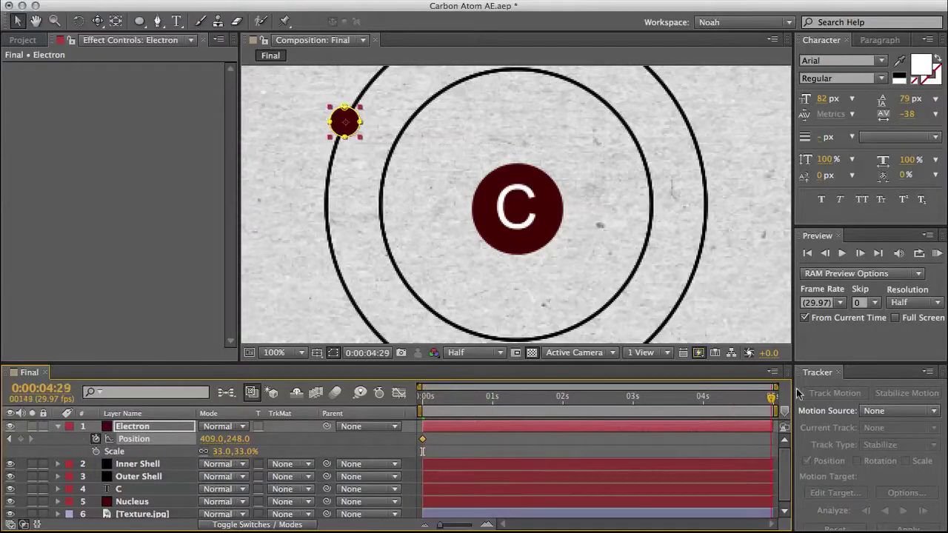
pyautogui.moveTo(339, 123); pyautogui.dragTo(335, 278)
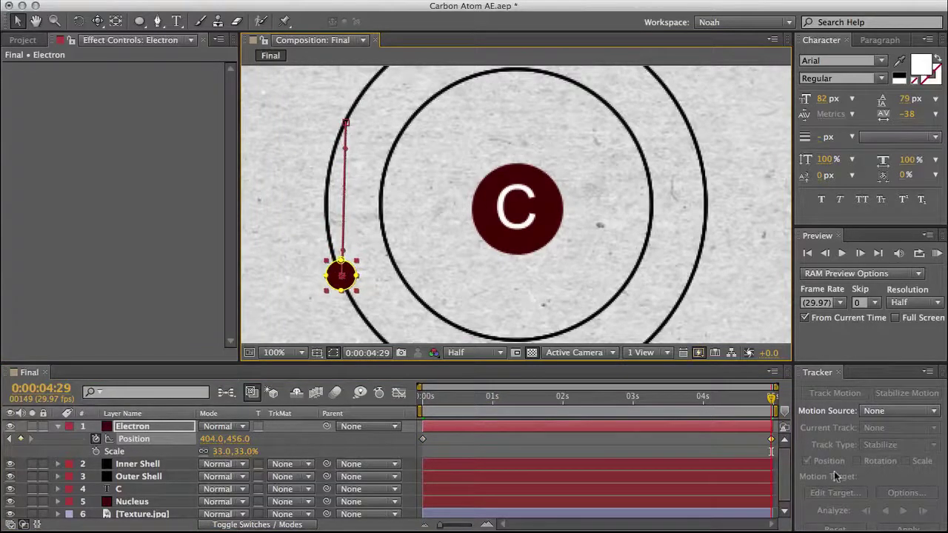
pyautogui.moveTo(772, 410); pyautogui.dragTo(669, 422)
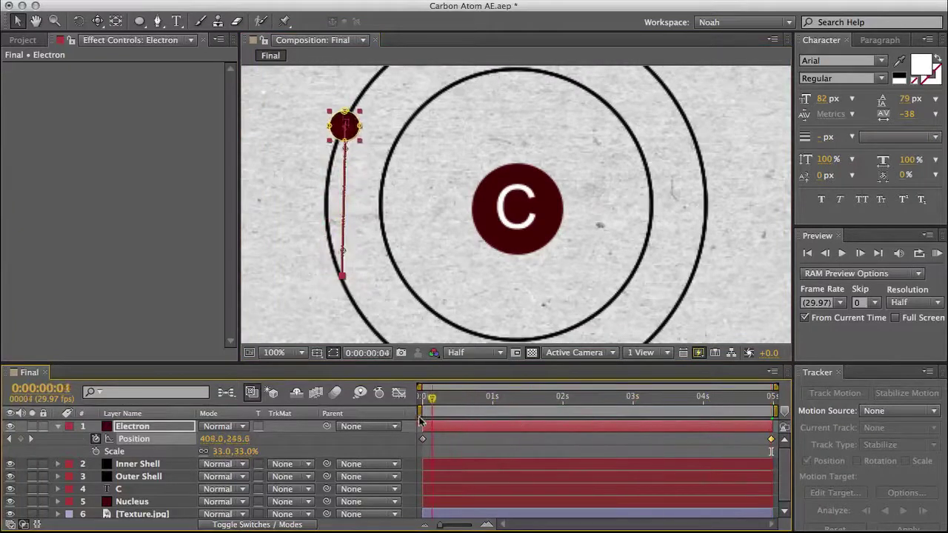
pyautogui.moveTo(750, 402); pyautogui.dragTo(670, 426)
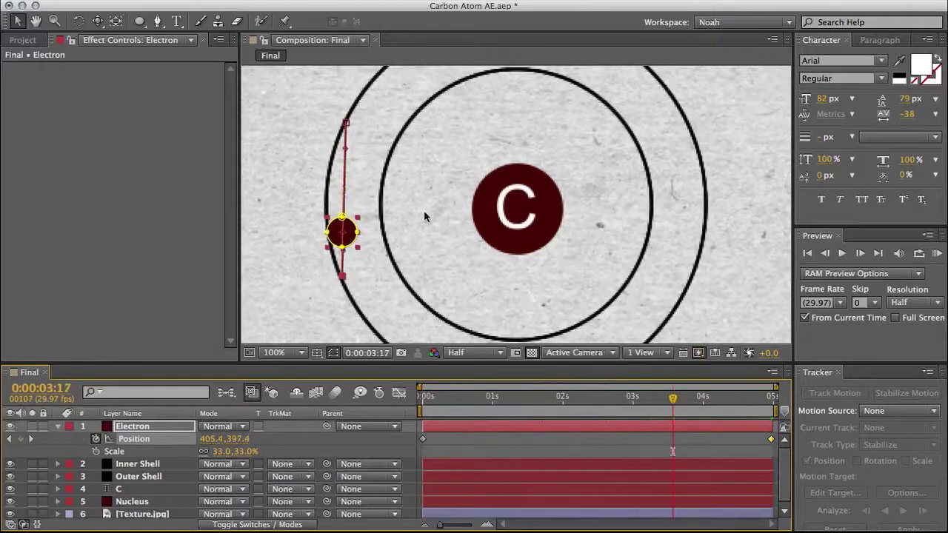
# Step: Bend the Electron's motion path outward along the outer ring and set the end Position keyframe's spatial interpolation to Linear
pyautogui.moveTo(346, 152); pyautogui.dragTo(303, 219)
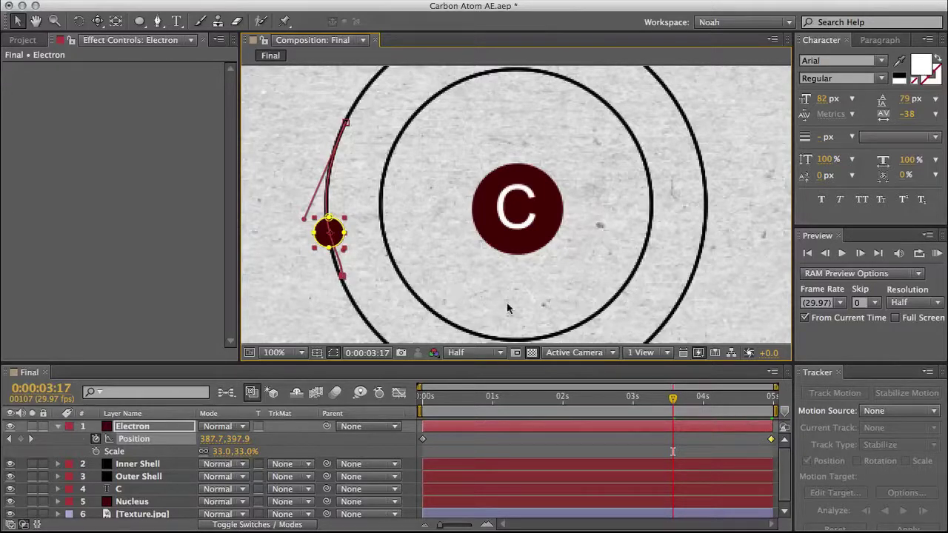
pyautogui.rightClick(772, 441)
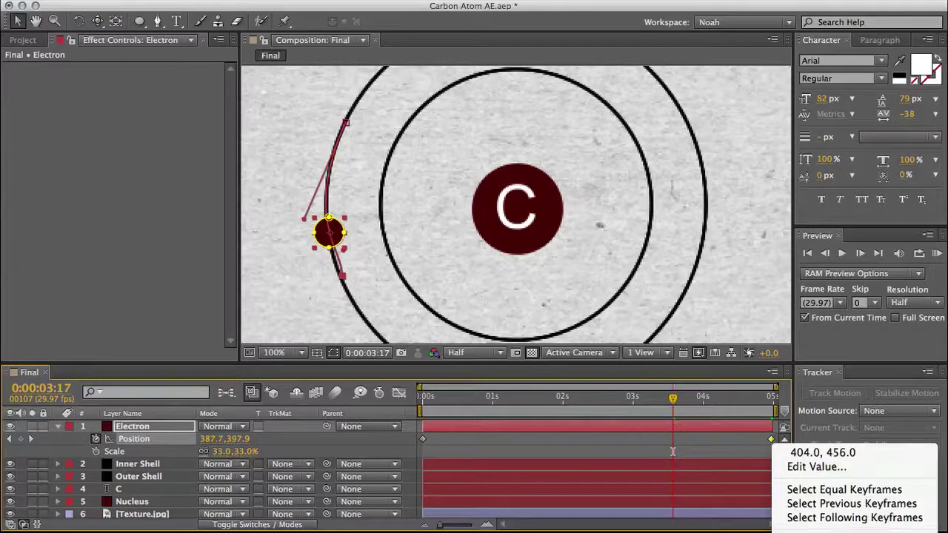
pyautogui.click(837, 532)
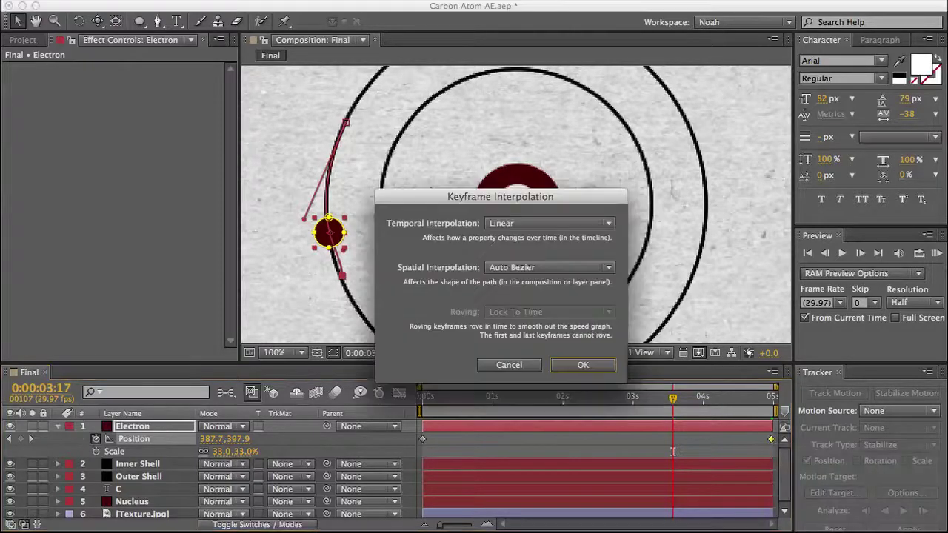
pyautogui.moveTo(584, 197); pyautogui.dragTo(643, 202)
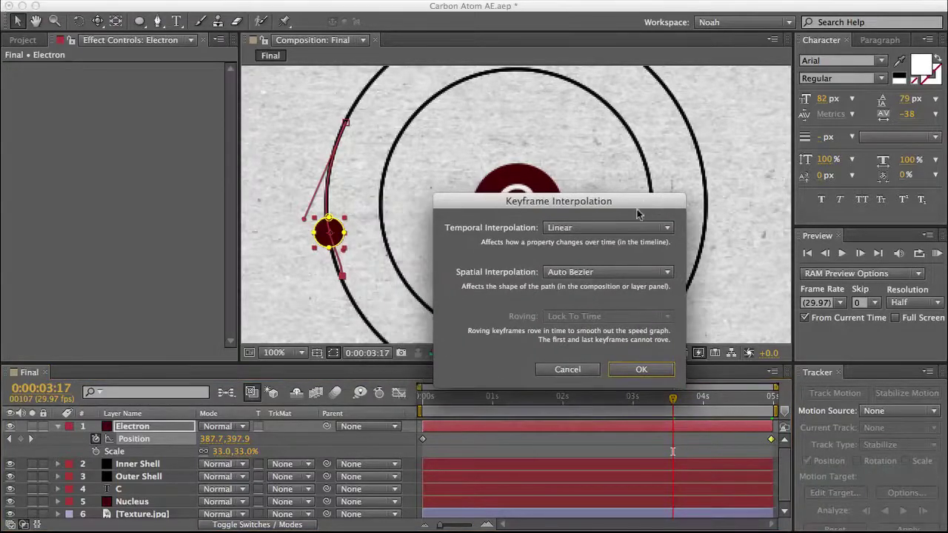
pyautogui.click(584, 274)
pyautogui.click(574, 308)
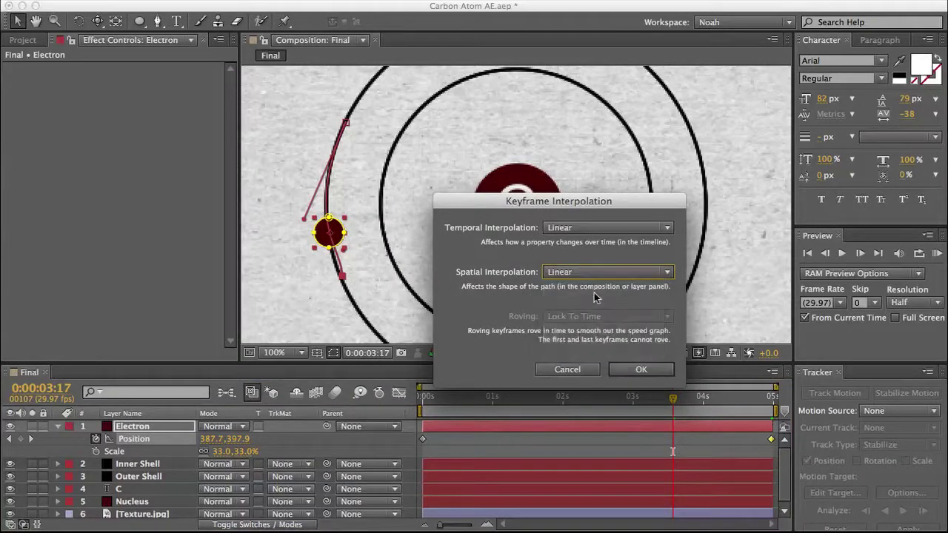
pyautogui.click(641, 371)
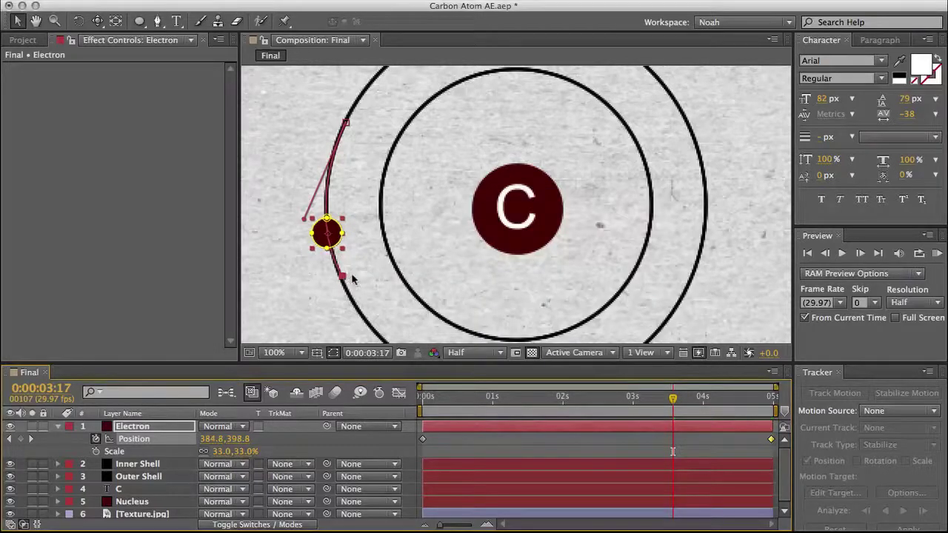
# Step: Fine-tune the motion path's end point and curve handle to follow the outer ring, and return the time to 0:00:00:00
pyautogui.moveTo(342, 276); pyautogui.dragTo(342, 277)
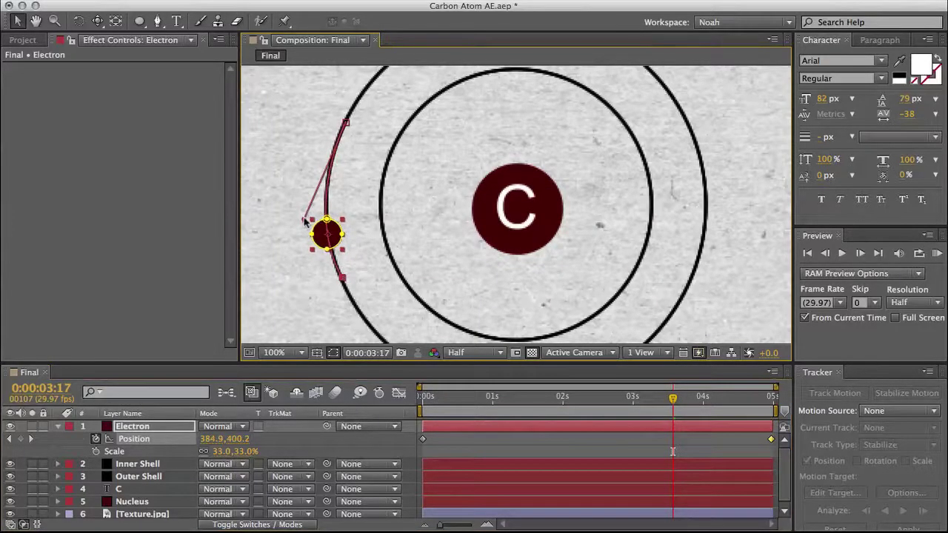
pyautogui.moveTo(304, 220); pyautogui.dragTo(307, 201)
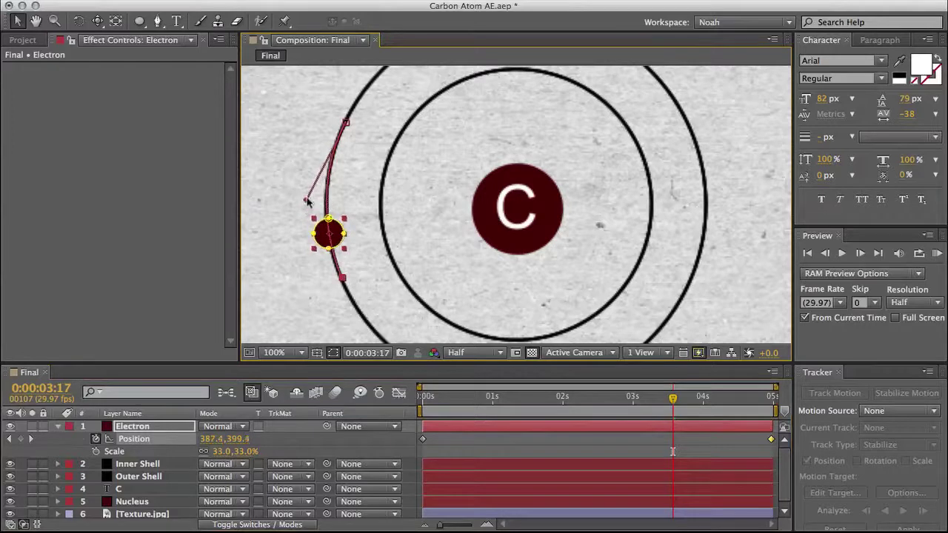
pyautogui.moveTo(633, 399); pyautogui.dragTo(368, 403)
# Step: Duplicate the Nucleus layer as a second Electron layer and move the copy to the top of the layer stack
pyautogui.scroll(-1, 477, 238)
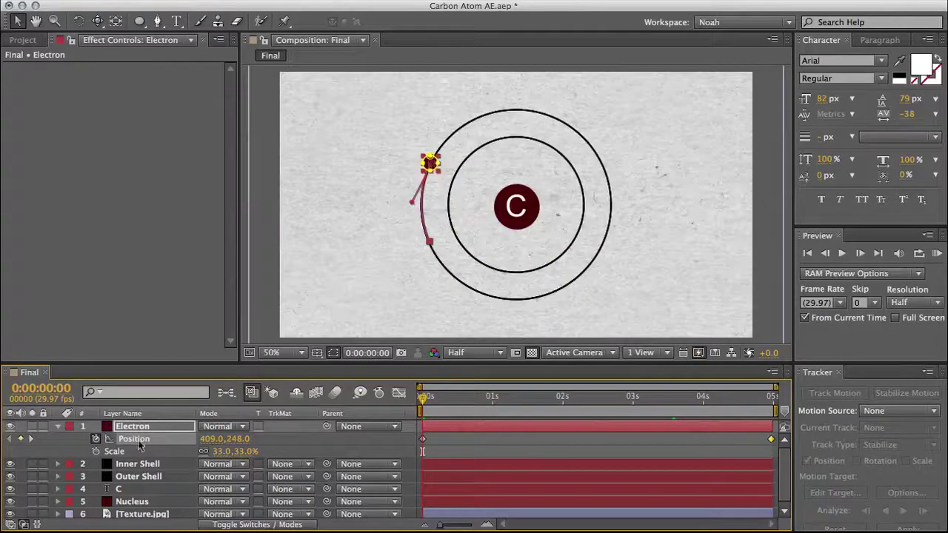
pyautogui.scroll(-1, 155, 467)
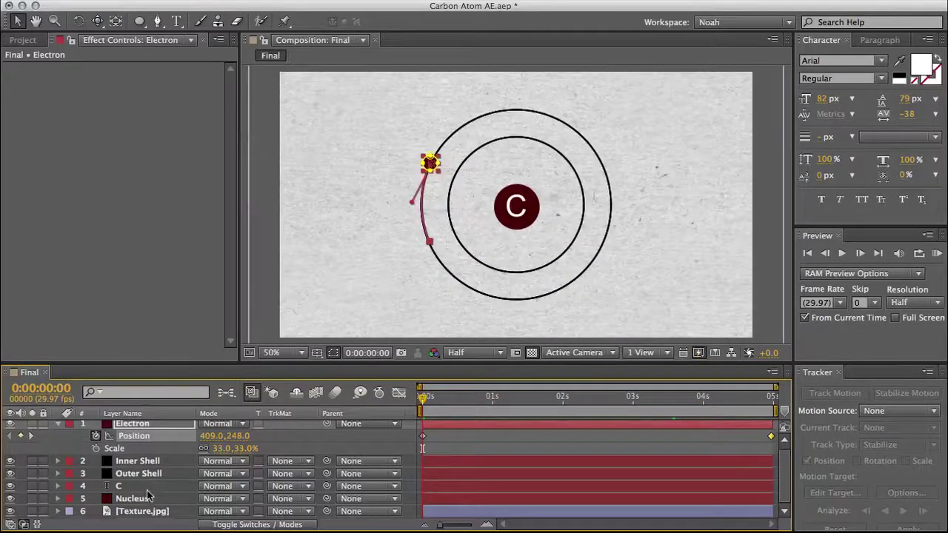
pyautogui.click(145, 502)
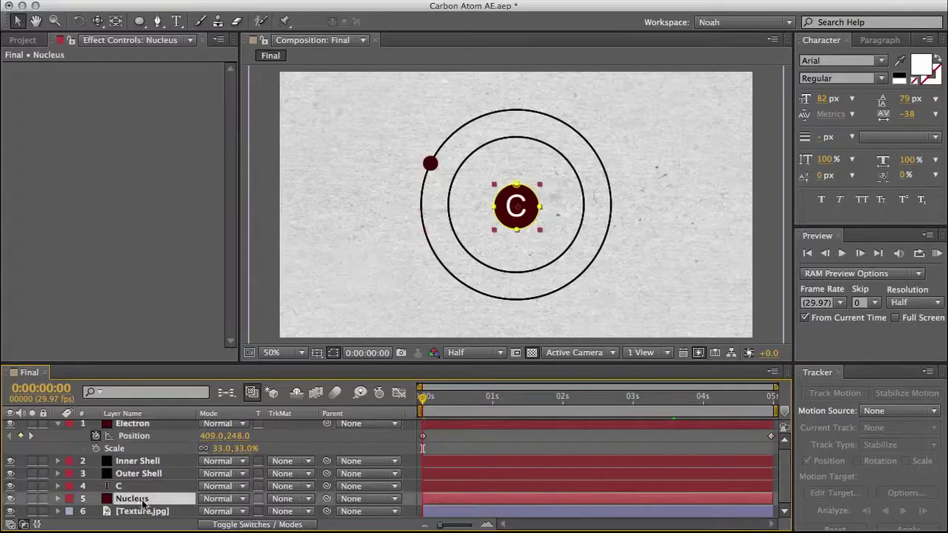
pyautogui.press('super+d')
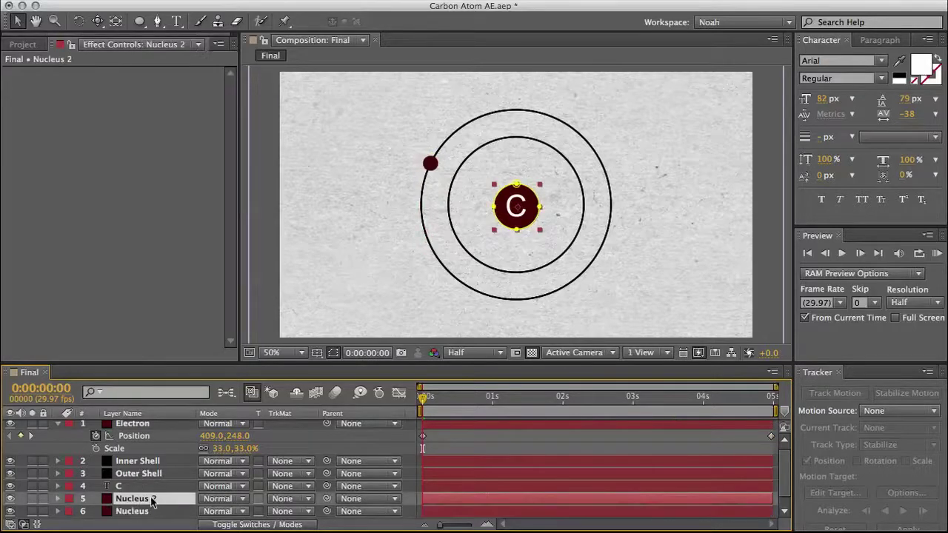
pyautogui.press('Return')
pyautogui.write('Electr')
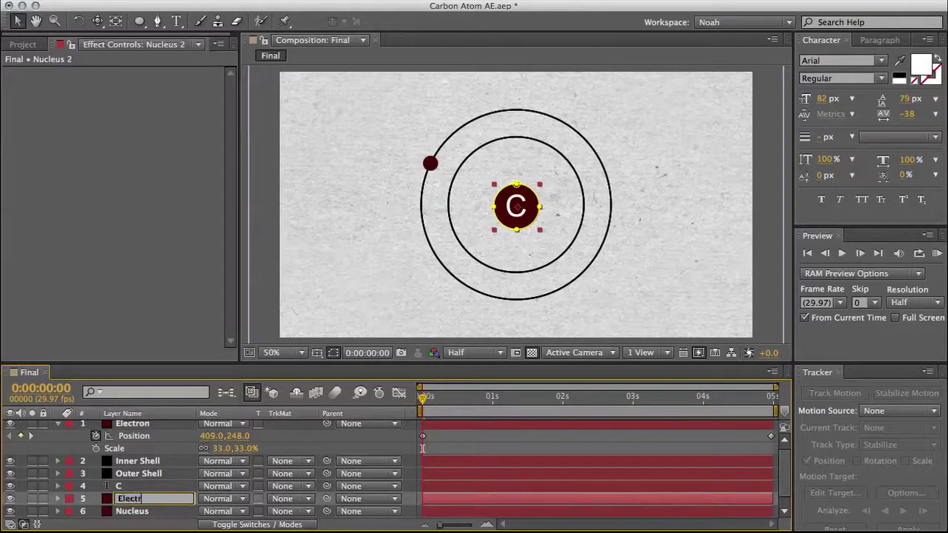
pyautogui.write('on')
pyautogui.press('Return')
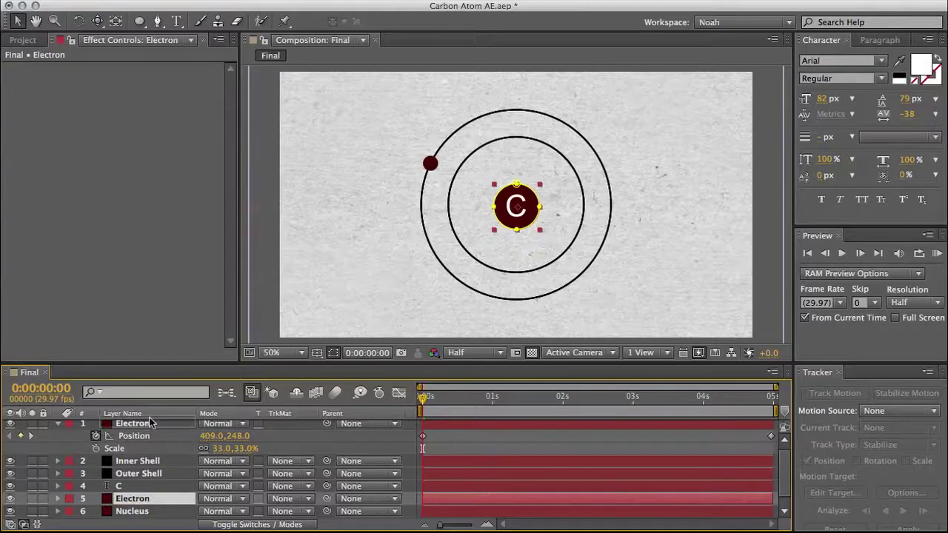
pyautogui.scroll(1, 150, 428)
pyautogui.press('super+shift+bracketright')
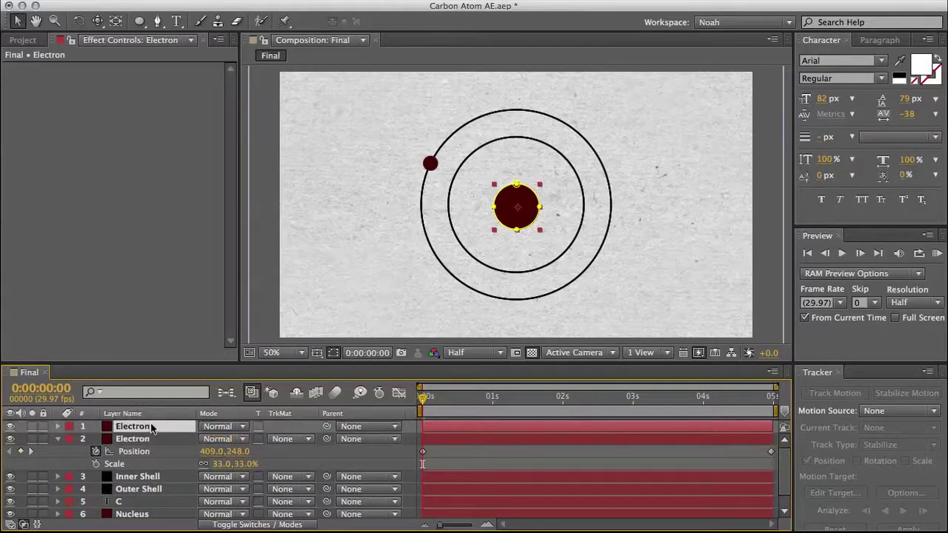
# Step: Reveal the new Electron layer's Position and Scale properties and set its scale to 33%
pyautogui.press('p')
pyautogui.hotkey('shift', 's')
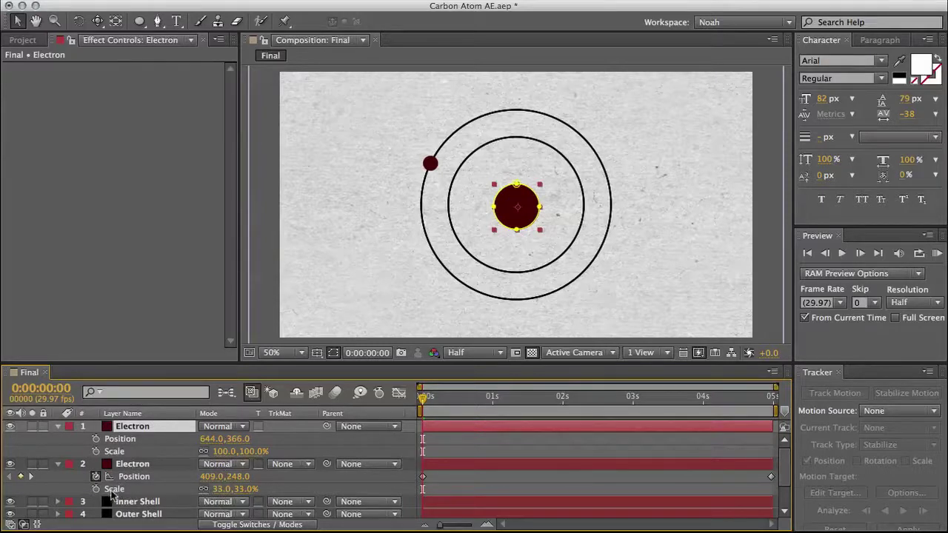
pyautogui.click(221, 451)
pyautogui.write('3')
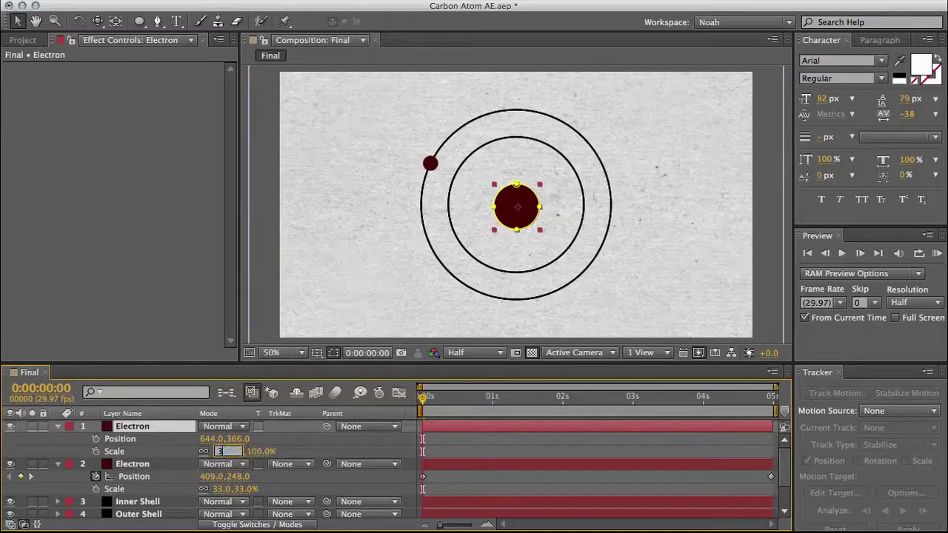
pyautogui.write('3')
pyautogui.press('Return')
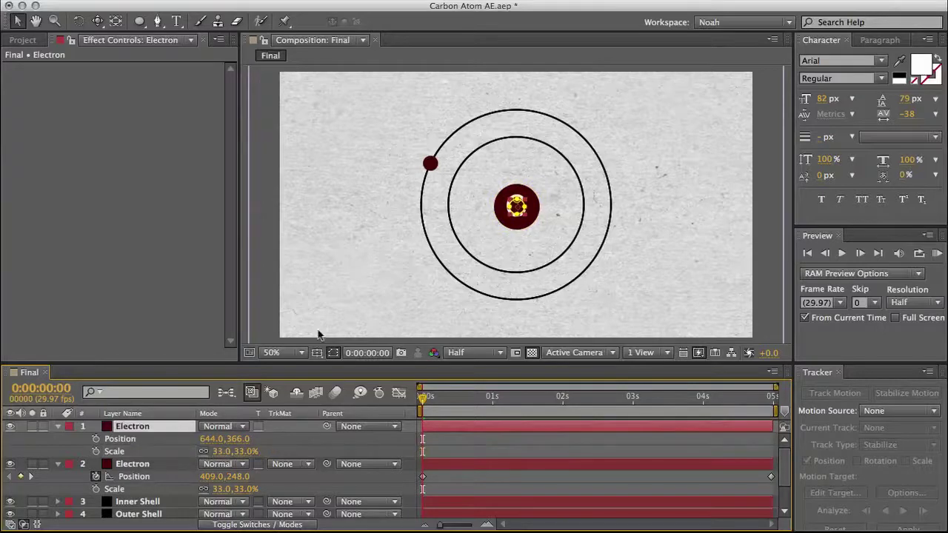
# Step: Place the second Electron on the outer ring's lower-left part at about 534, 592 and set a Position keyframe at 0:00:00:00
pyautogui.press('.')
pyautogui.press(',')
pyautogui.press('.')
pyautogui.moveTo(523, 210); pyautogui.dragTo(448, 302)
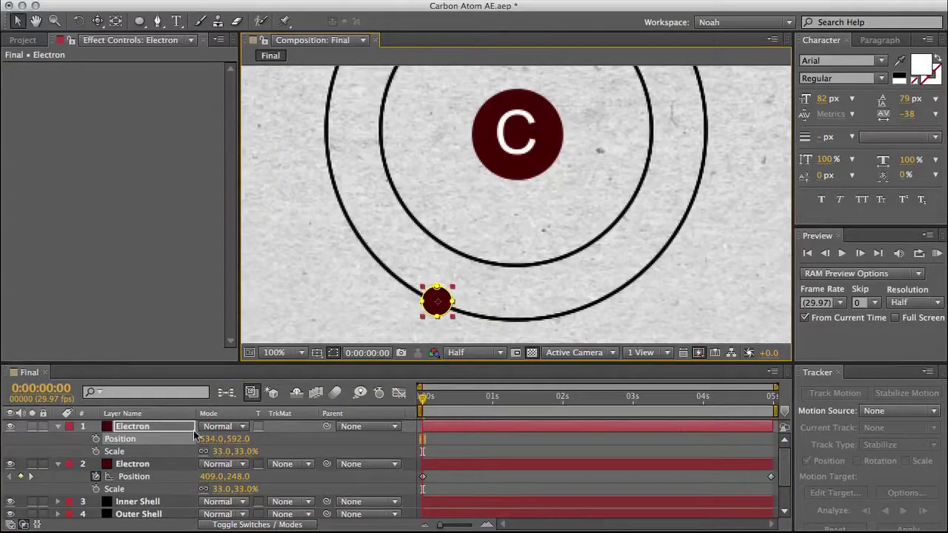
pyautogui.click(95, 439)
# Step: Add a Position keyframe at 0:00:04:29 with the second Electron moved to the outer ring's lower-right part at about 804, 561
pyautogui.moveTo(455, 400); pyautogui.dragTo(771, 398)
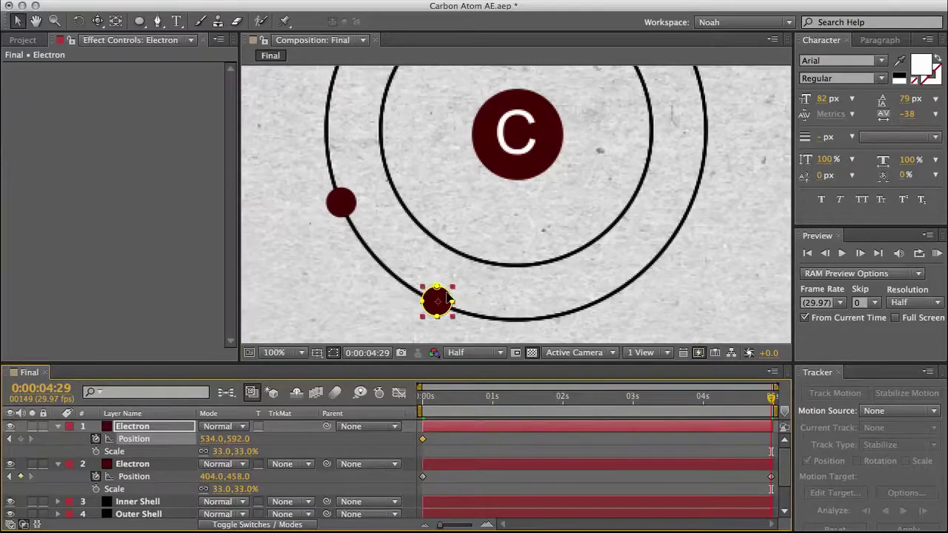
pyautogui.moveTo(446, 292); pyautogui.dragTo(630, 276)
pyautogui.press('super+z')
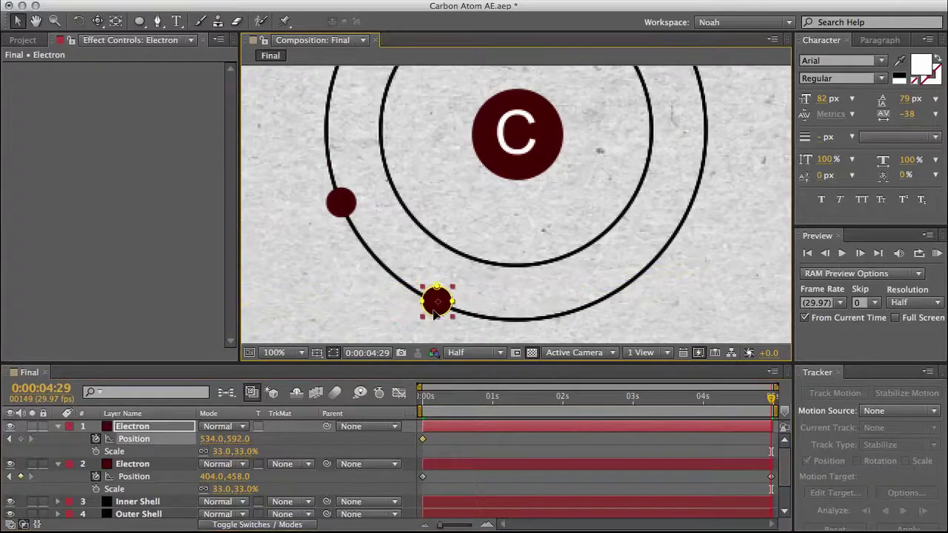
pyautogui.moveTo(431, 310); pyautogui.dragTo(632, 288)
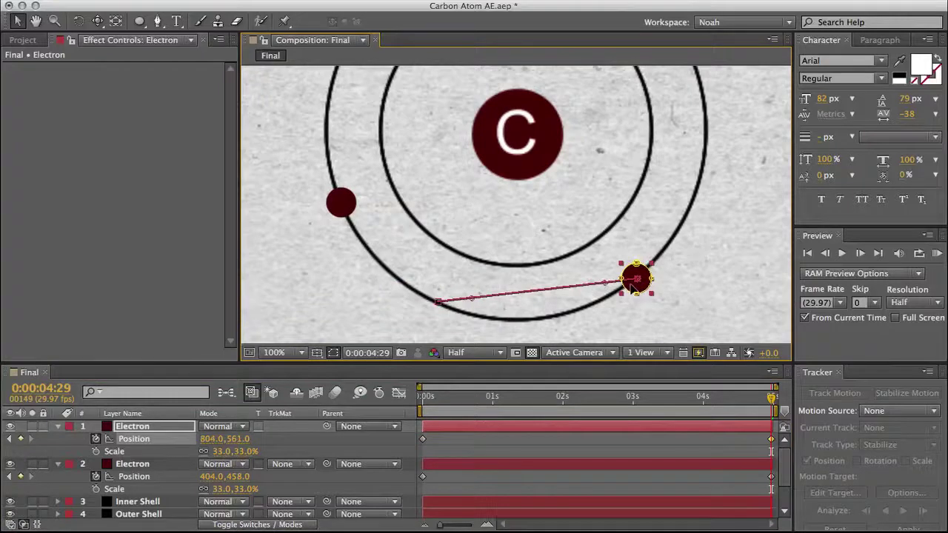
# Step: Set the second Electron's end Position keyframe to Linear spatial interpolation and bend its motion path to follow the bottom of the outer ring
pyautogui.moveTo(471, 302); pyautogui.dragTo(623, 323)
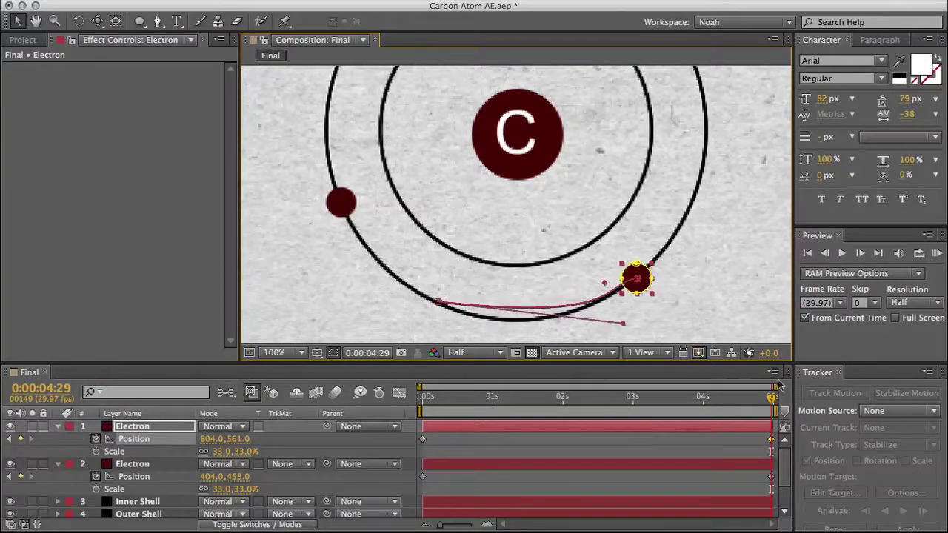
pyautogui.rightClick(772, 440)
pyautogui.click(638, 280)
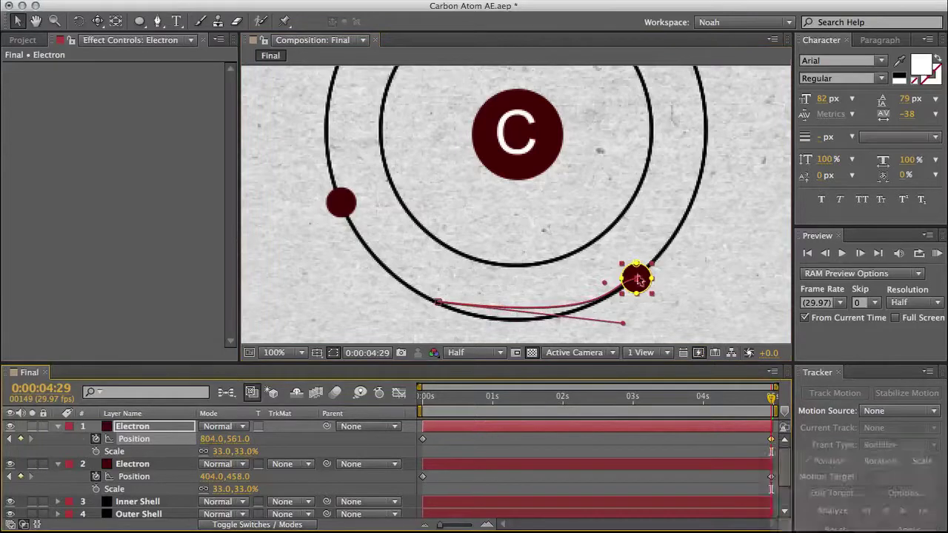
pyautogui.click(605, 272)
pyautogui.click(594, 314)
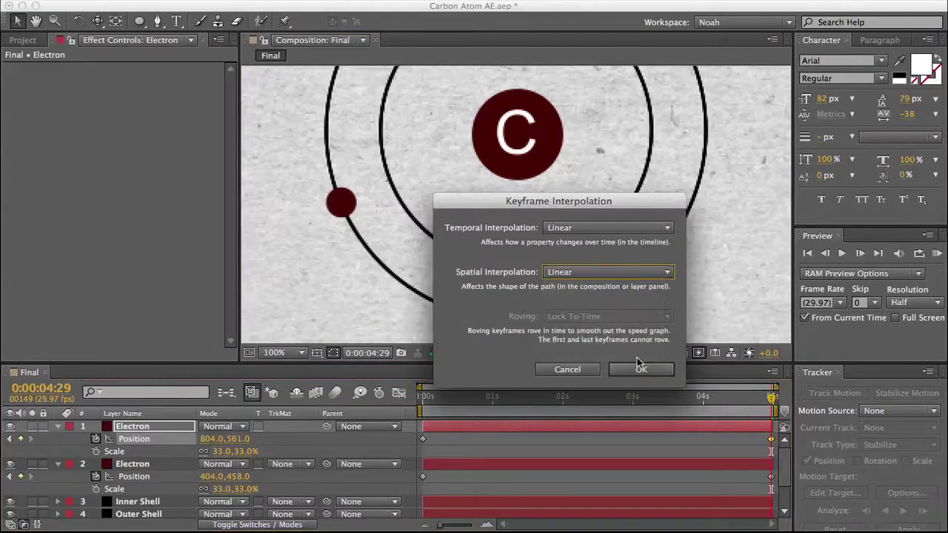
pyautogui.click(638, 365)
pyautogui.moveTo(624, 324); pyautogui.dragTo(553, 355)
pyautogui.moveTo(771, 399)
pyautogui.mouseDown()
pyautogui.moveTo(336, 428)
pyautogui.moveTo(774, 403)
pyautogui.mouseUp()
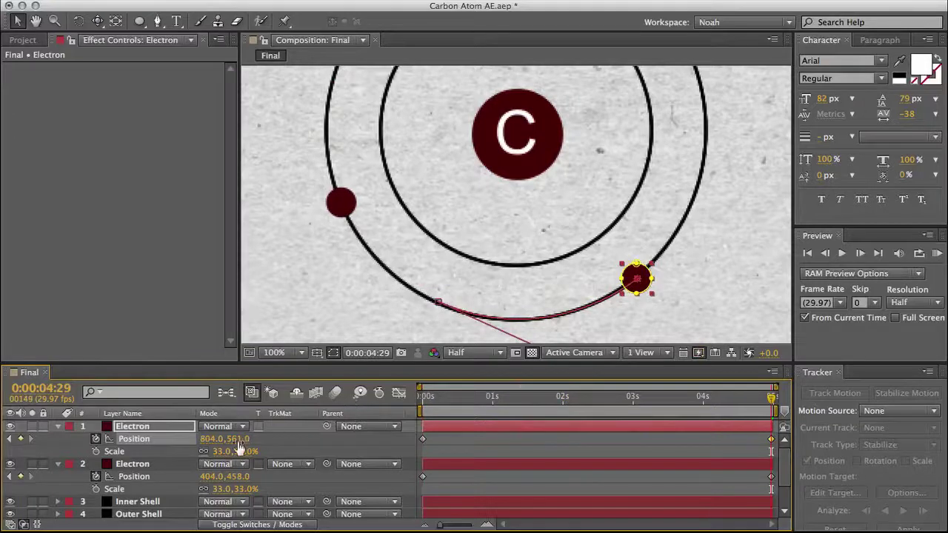
# Step: Duplicate the Nucleus layer again, name the copy Electron, and bring it above all other layers
pyautogui.scroll(-2, 238, 443)
pyautogui.click(133, 497)
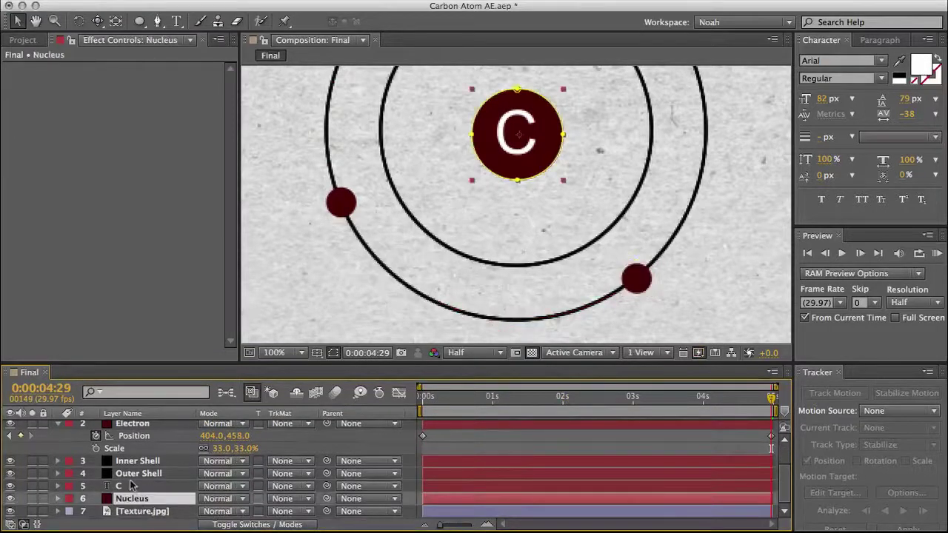
pyautogui.hotkey('ctrl', 'd')
pyautogui.press('Return')
pyautogui.write('El')
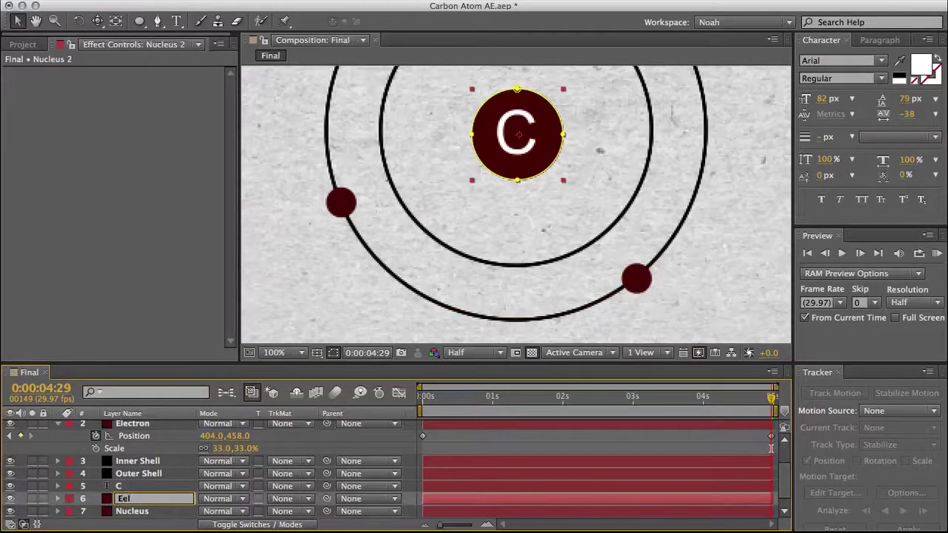
pyautogui.write('ectron')
pyautogui.press('Return')
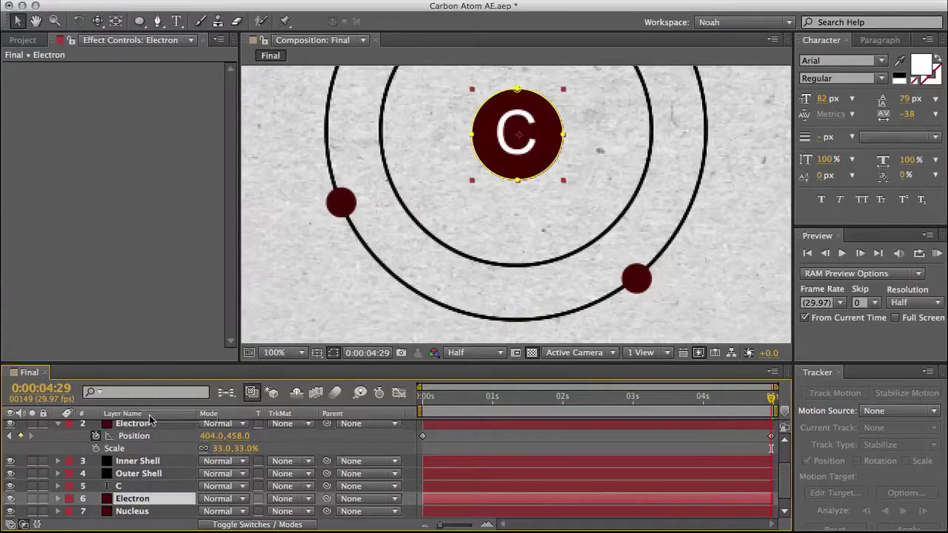
pyautogui.hotkey('ctrl', 'shift', ']')
pyautogui.scroll(1, 153, 426)
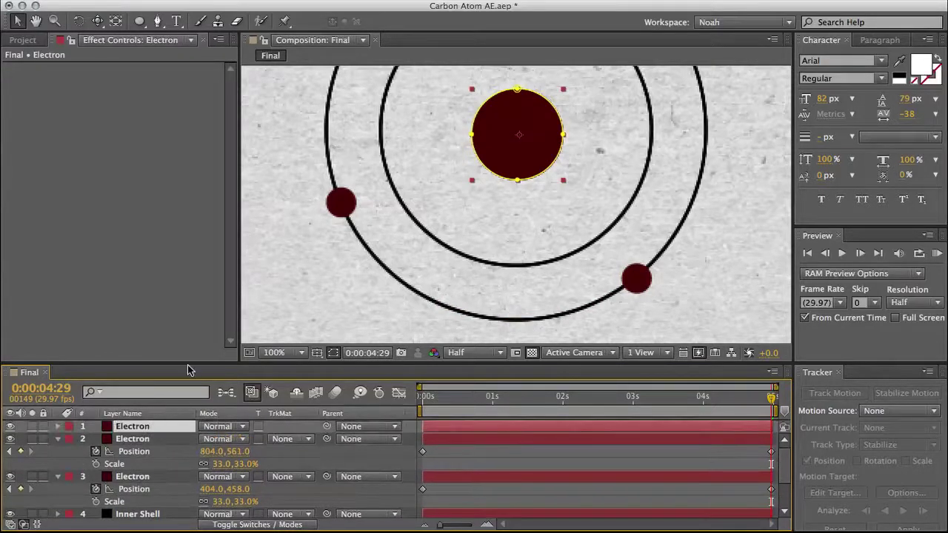
# Step: Show the third Electron's Position and Scale properties and set its Scale to 33%
pyautogui.press('p')
pyautogui.hotkey('shift', 's')
pyautogui.click(225, 449)
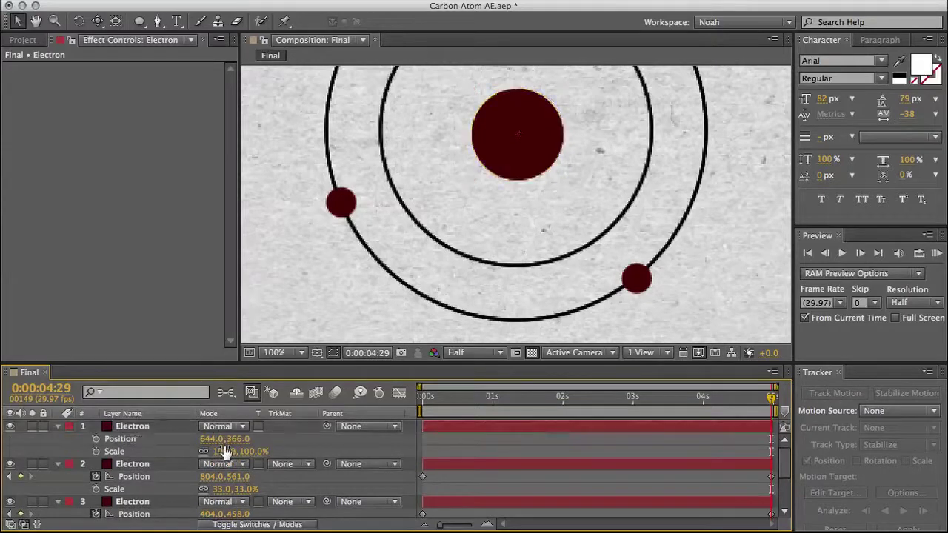
pyautogui.click(226, 450)
pyautogui.write('33')
pyautogui.press('Return')
# Step: Keyframe the third Electron's Position on the outer ring from about 886, 281 at 0:00:00:00 to about 743, 124 at 0:00:04:29
pyautogui.click(139, 430)
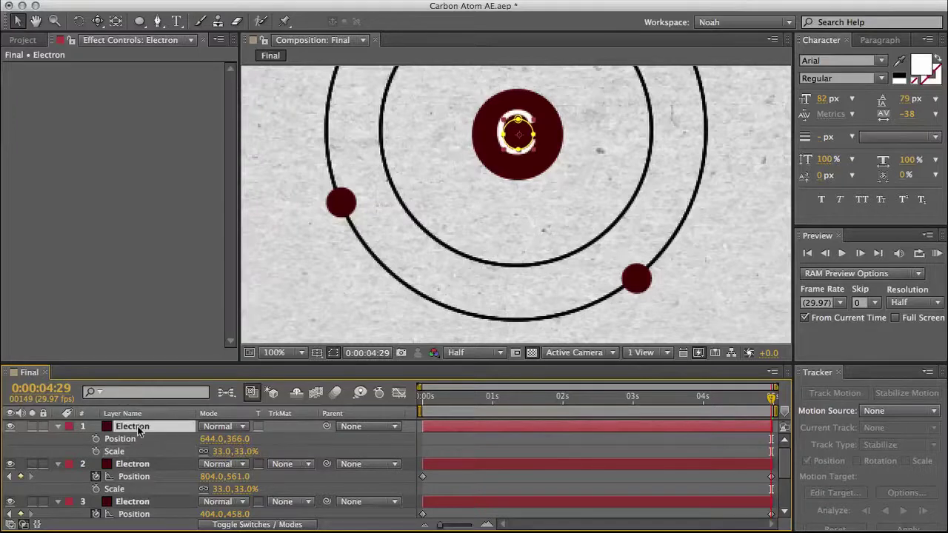
pyautogui.scroll(-2, 585, 145)
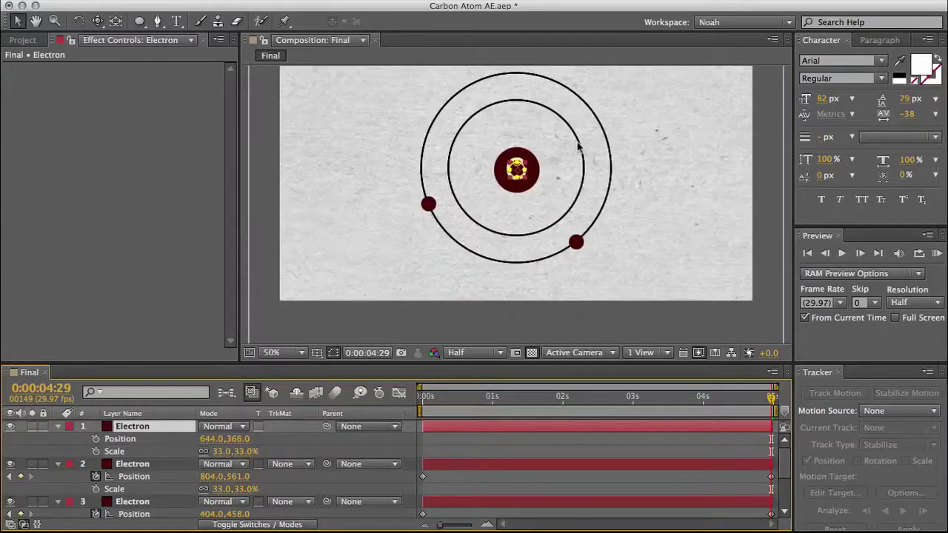
pyautogui.scroll(2, 578, 147)
pyautogui.moveTo(523, 134); pyautogui.dragTo(702, 136)
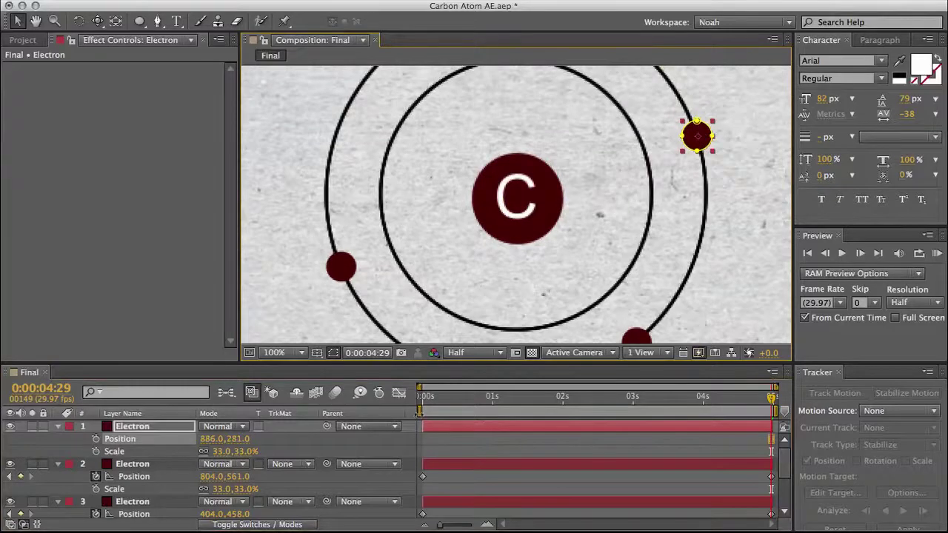
pyautogui.moveTo(435, 397); pyautogui.dragTo(786, 389)
pyautogui.click(97, 439)
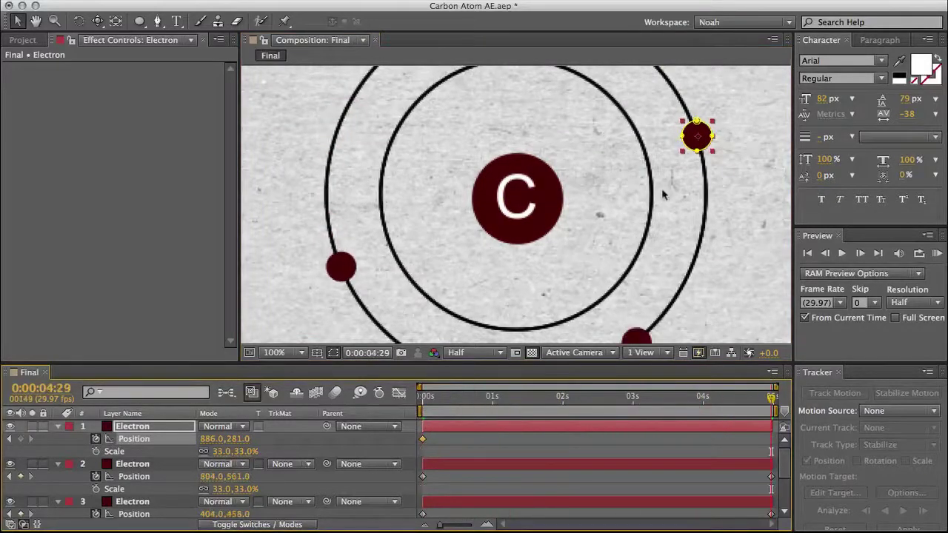
pyautogui.moveTo(705, 134); pyautogui.dragTo(657, 124)
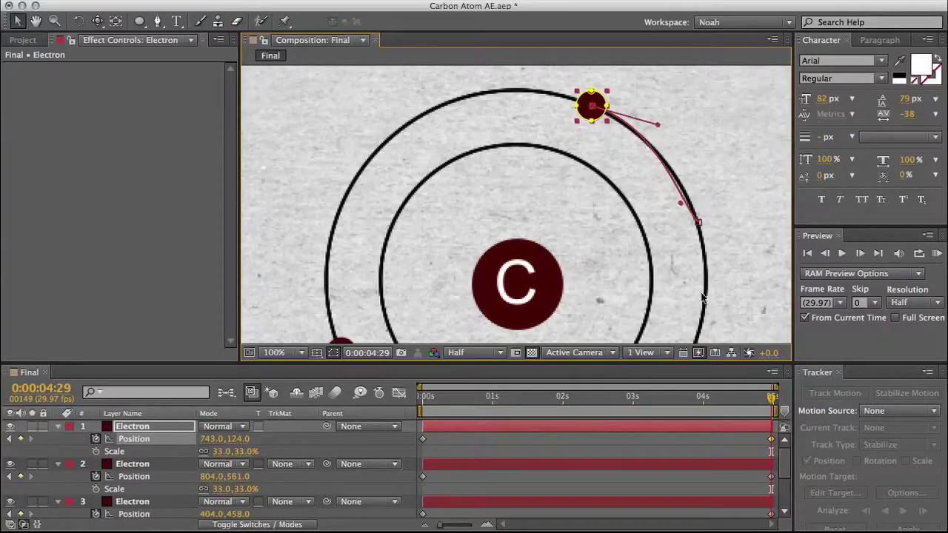
# Step: Set the third Electron's start Position keyframe to Linear spatial interpolation and bend its motion path to follow the outer ring's upper-right arc
pyautogui.doubleClick(422, 439)
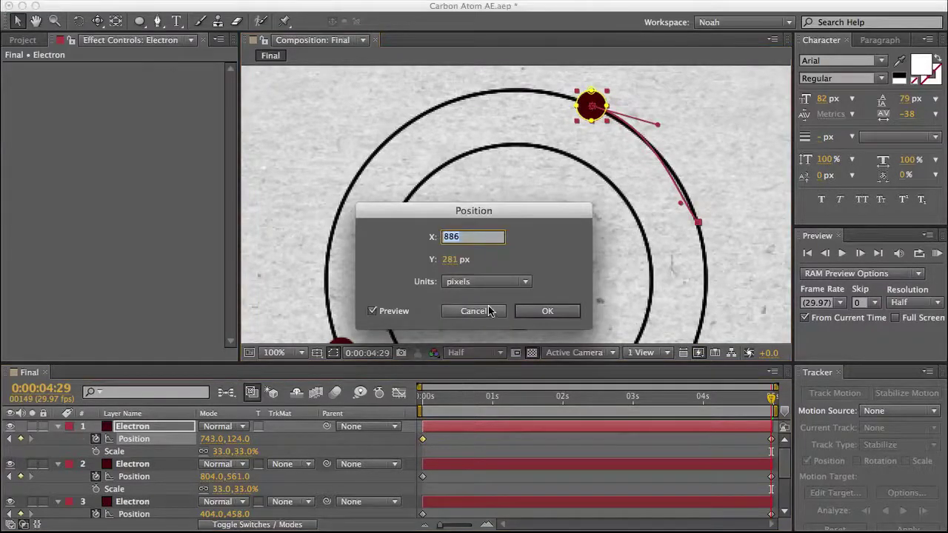
pyautogui.click(488, 312)
pyautogui.rightClick(422, 439)
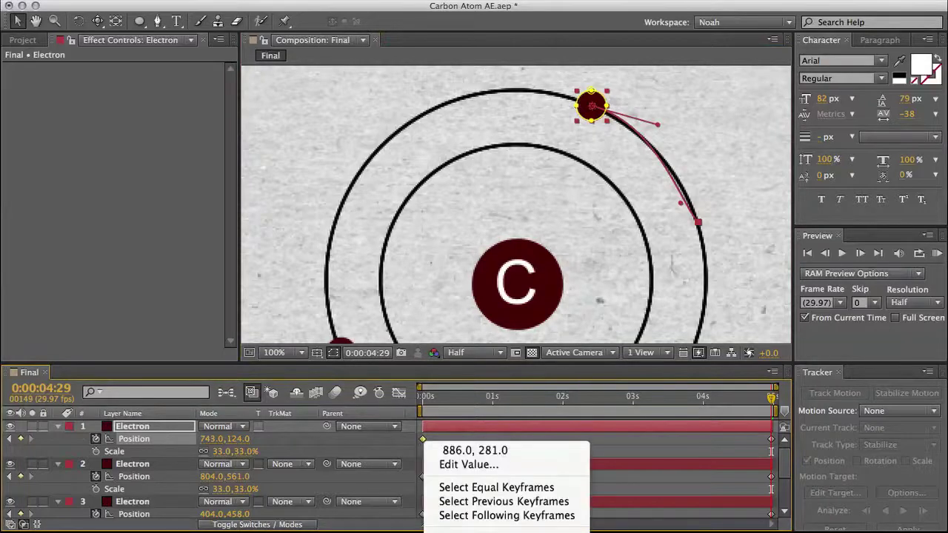
pyautogui.click(511, 529)
pyautogui.click(574, 274)
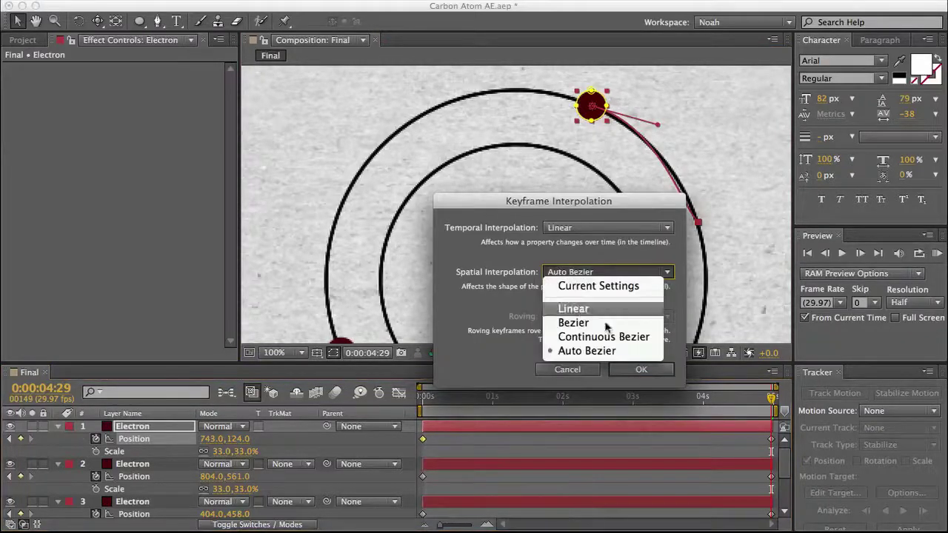
pyautogui.click(574, 308)
pyautogui.click(642, 370)
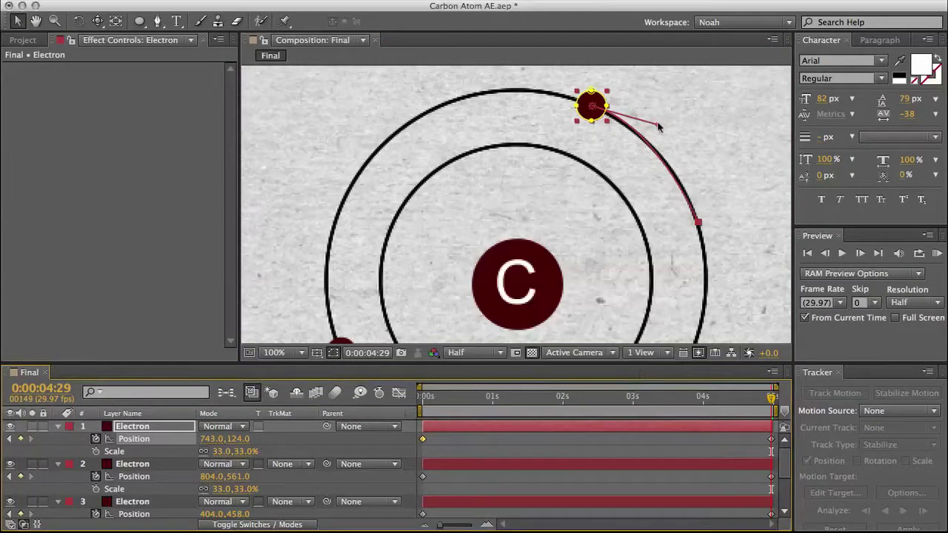
pyautogui.moveTo(659, 127); pyautogui.dragTo(665, 130)
# Step: Return to 0:00:00:00, duplicate the Nucleus layer, name the copy Electron, and bring it above all other layers
pyautogui.moveTo(771, 400); pyautogui.dragTo(424, 400)
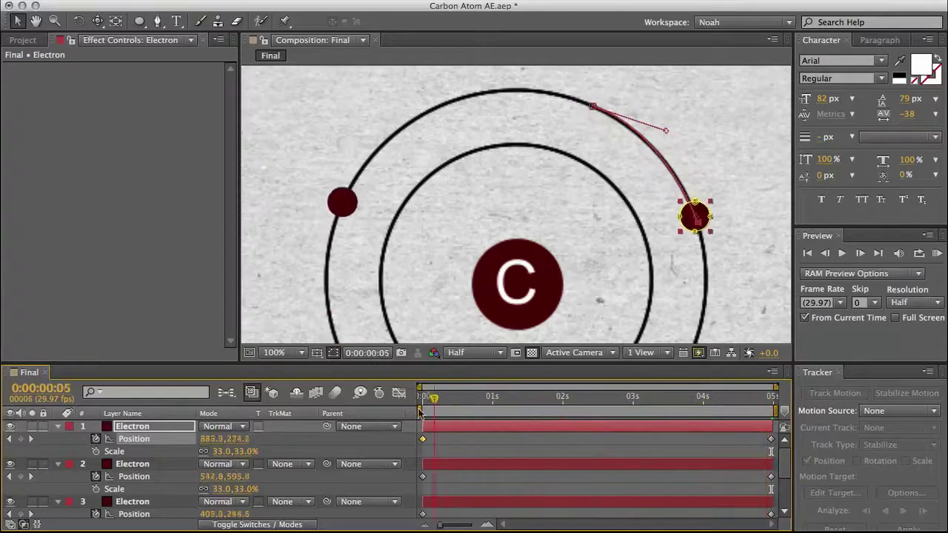
pyautogui.scroll(-3, 145, 493)
pyautogui.click(137, 498)
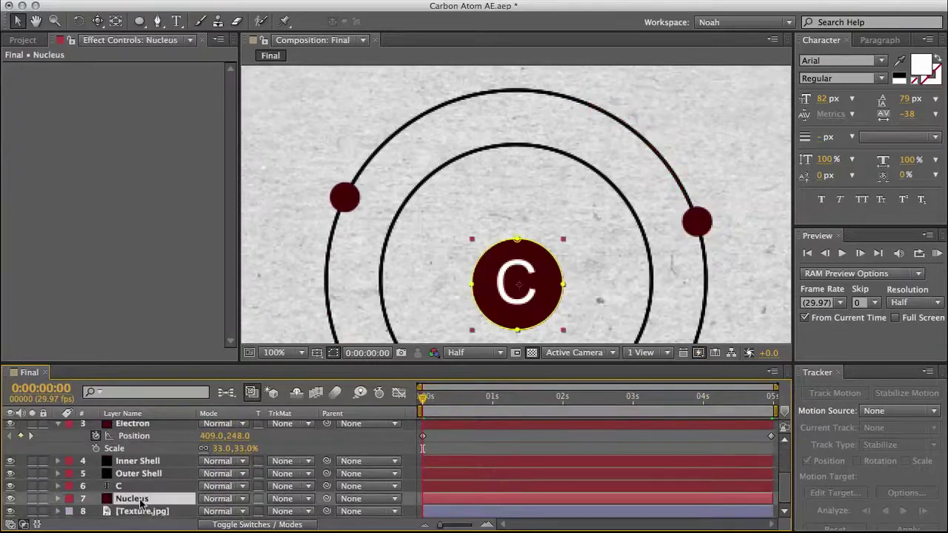
pyautogui.hotkey('ctrl', 'd')
pyautogui.press('Return')
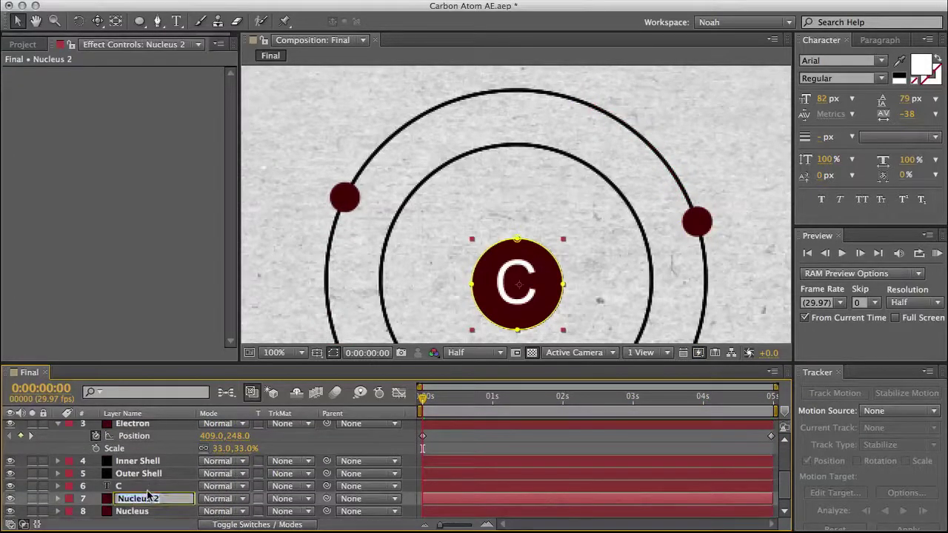
pyautogui.write('Electron')
pyautogui.press('Return')
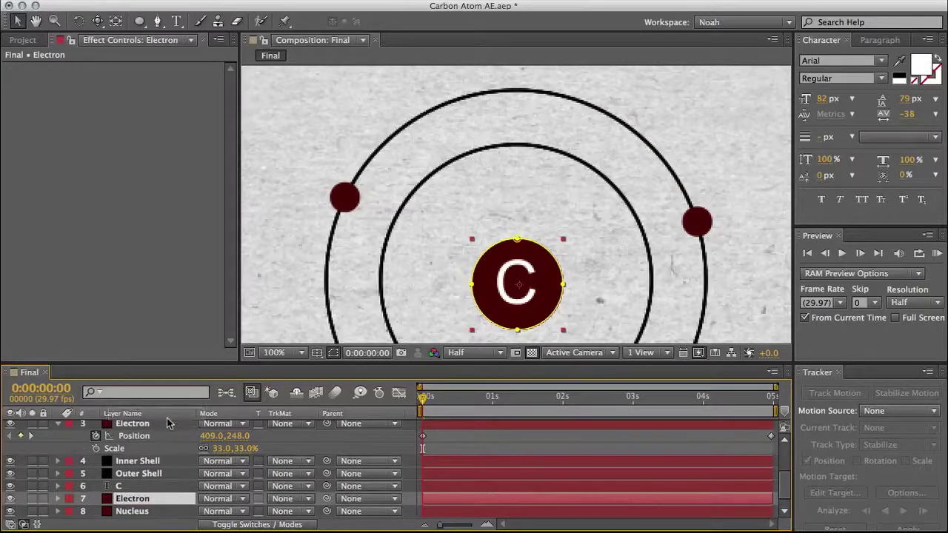
pyautogui.scroll(3, 167, 428)
pyautogui.press('super+d')
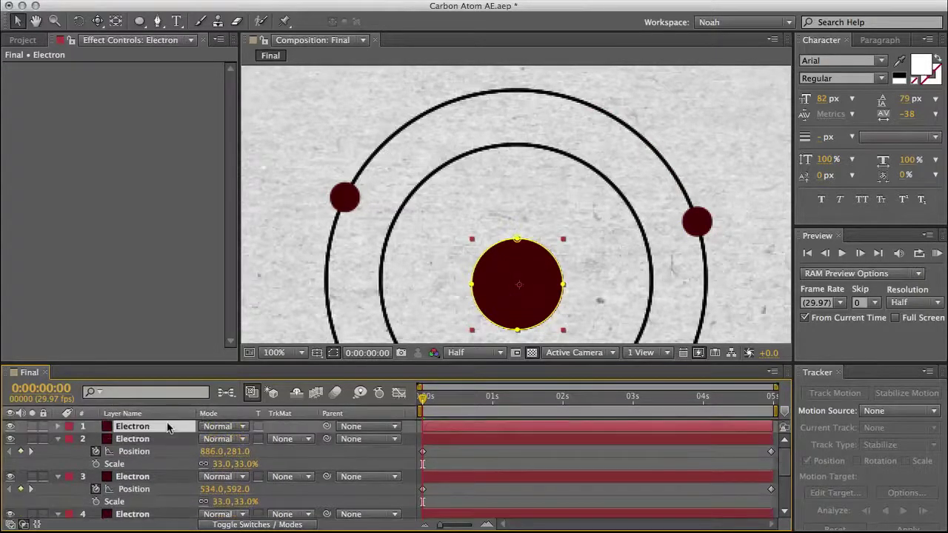
# Step: Show the fourth Electron's Position and Scale properties and set its Scale to 33%
pyautogui.press('p')
pyautogui.hotkey('shift', 's')
pyautogui.click(222, 451)
pyautogui.write('33')
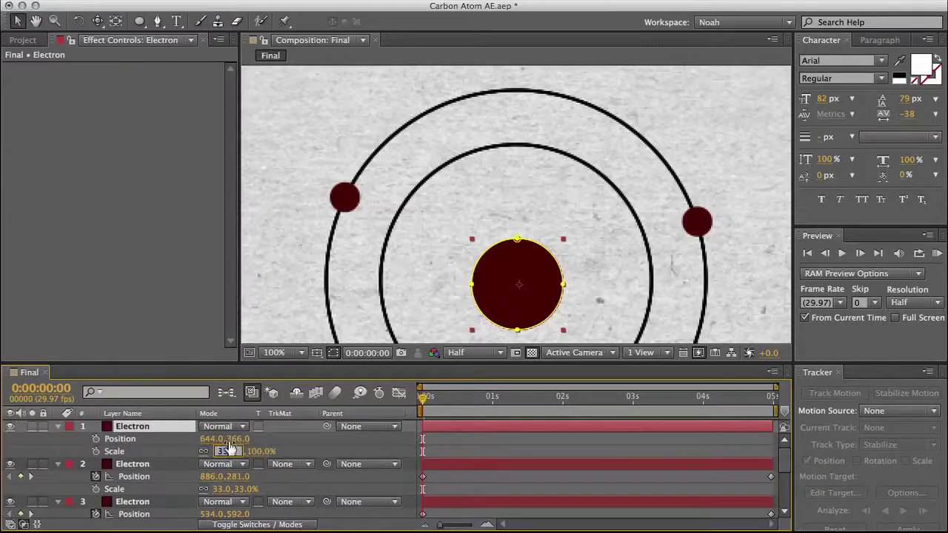
pyautogui.press('Return')
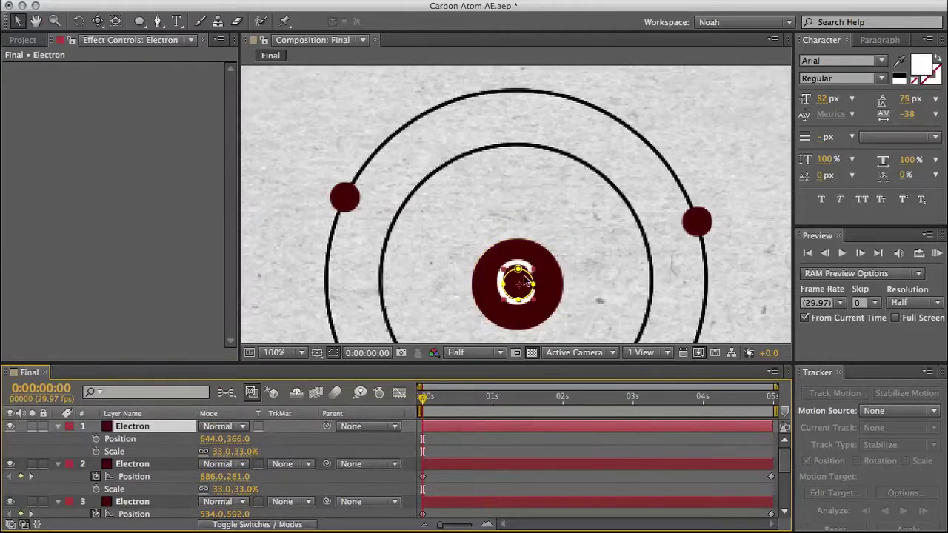
# Step: Try placing the fourth Electron at the top of the outer ring, at about 673, 105
pyautogui.moveTo(525, 280); pyautogui.dragTo(546, 89)
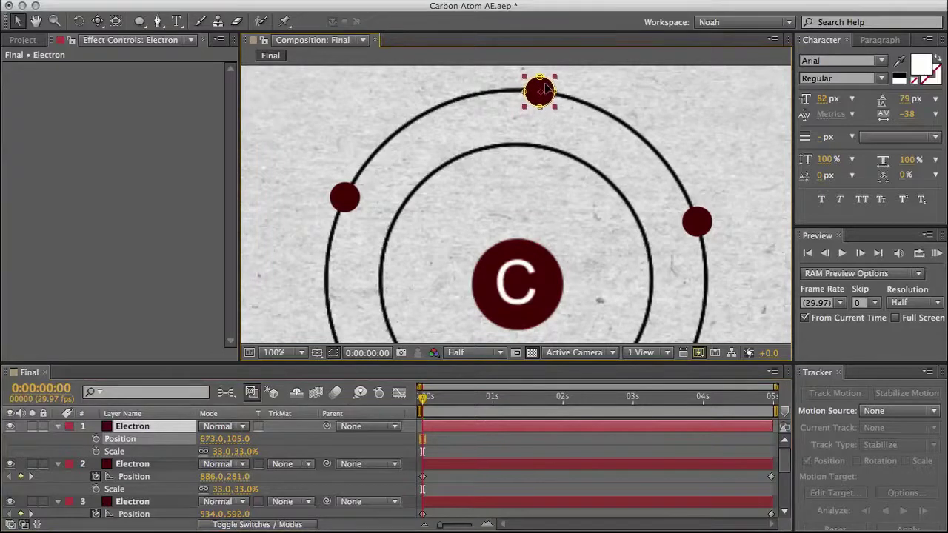
pyautogui.press(',')
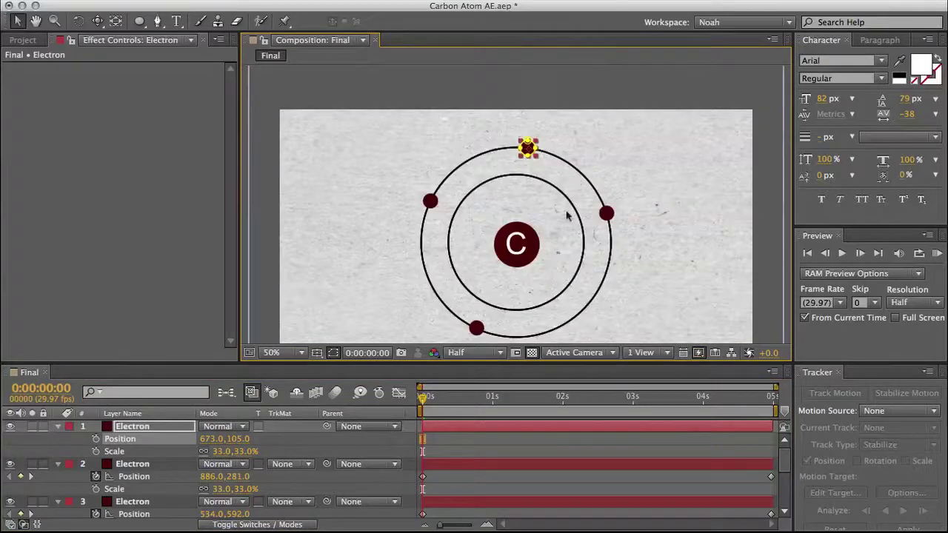
pyautogui.moveTo(420, 396); pyautogui.dragTo(521, 402)
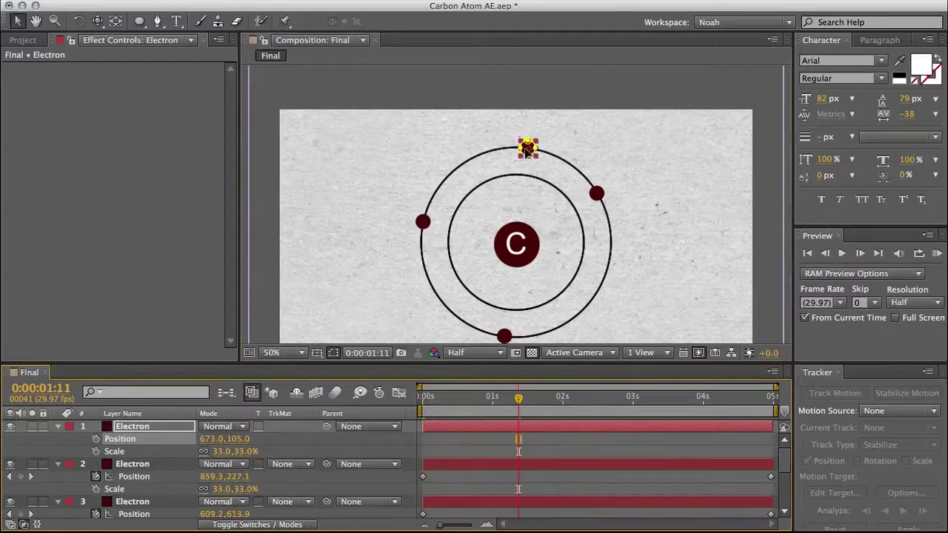
pyautogui.moveTo(526, 148); pyautogui.dragTo(528, 167)
pyautogui.press('super+z')
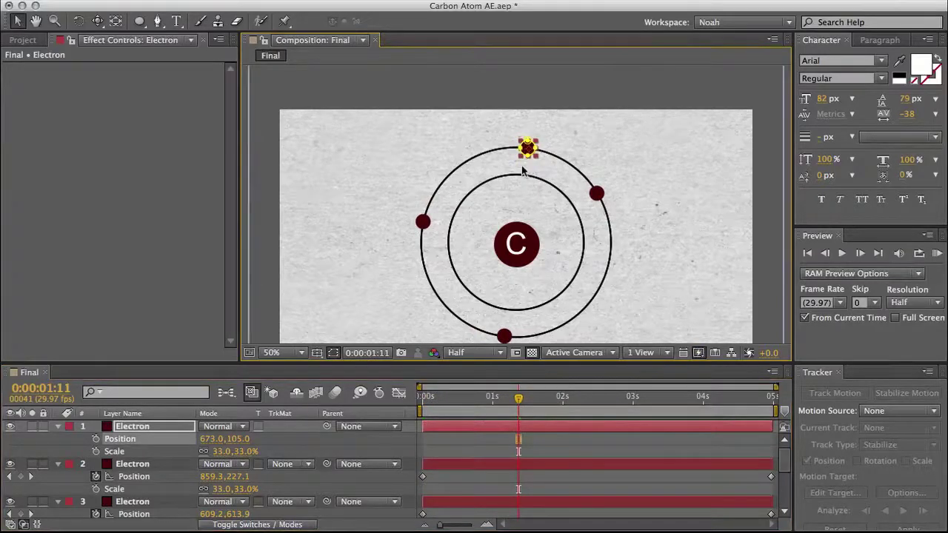
pyautogui.press('.')
pyautogui.moveTo(538, 94); pyautogui.dragTo(511, 166)
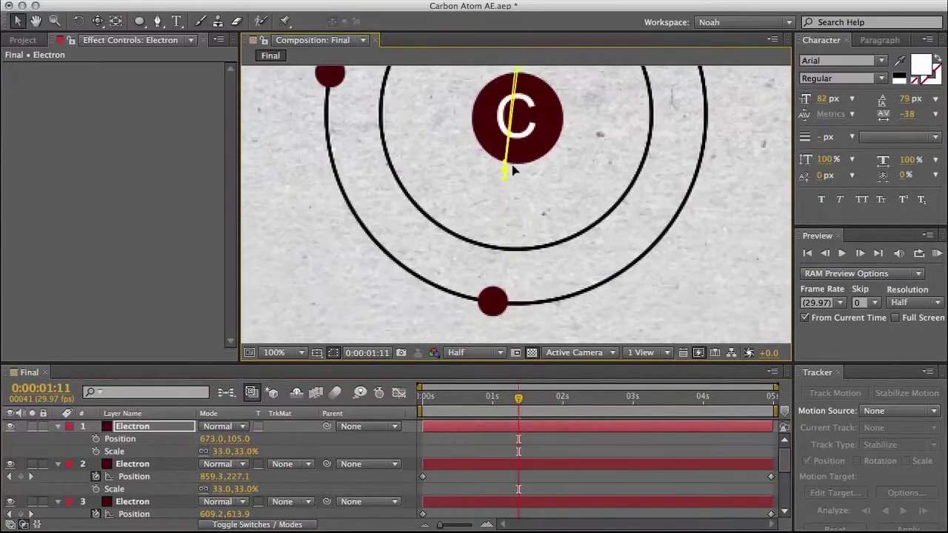
pyautogui.press('super+z')
# Step: Place the fourth Electron on the outer ring's lower-right part at about 850, 505 and set a Position keyframe at 0:00:00:00
pyautogui.press('.')
pyautogui.press('.')
pyautogui.scroll(-4, 520, 175)
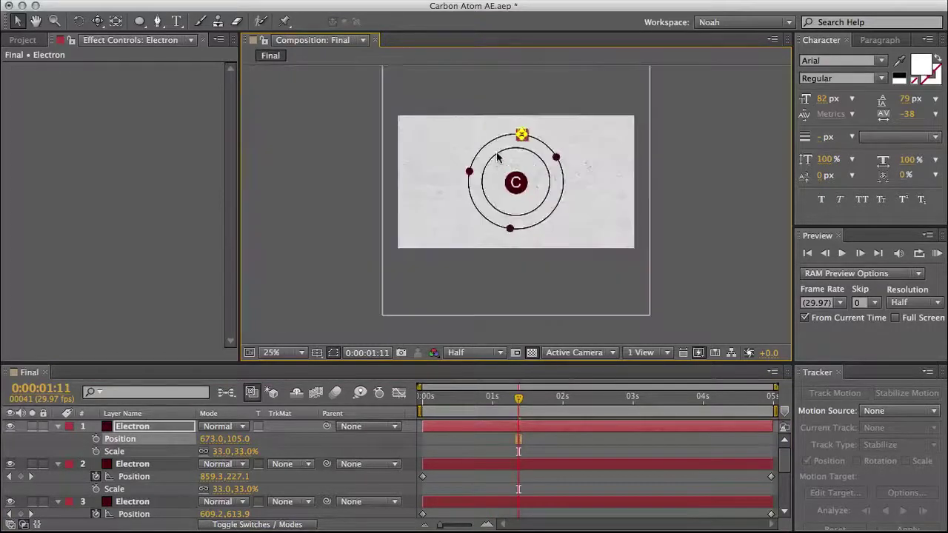
pyautogui.scroll(1, 499, 157)
pyautogui.click(37, 21)
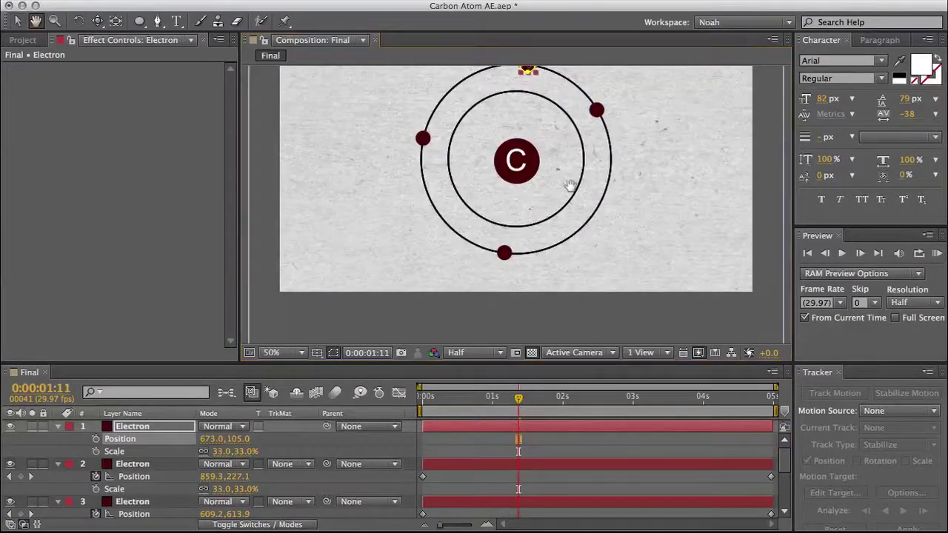
pyautogui.moveTo(570, 186); pyautogui.dragTo(564, 240)
pyautogui.click(16, 21)
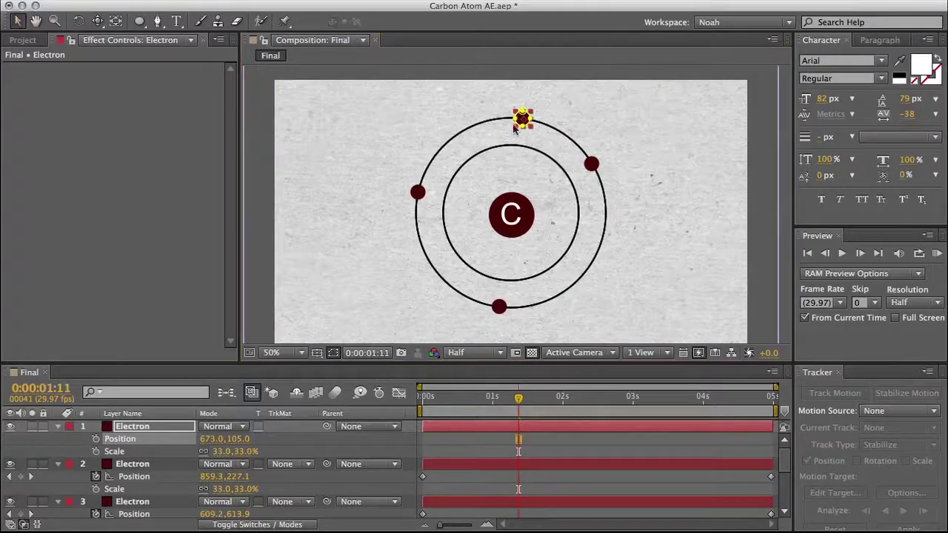
pyautogui.press('.')
pyautogui.press('h')
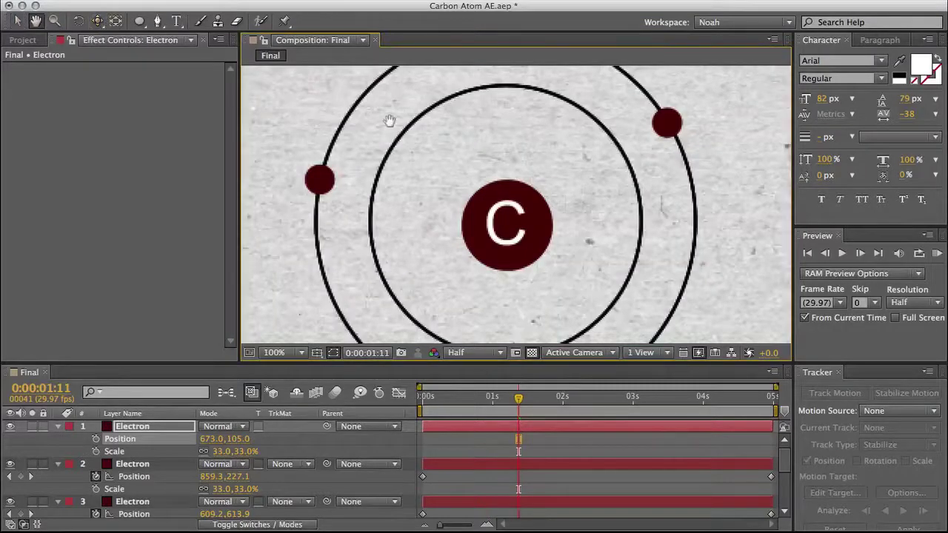
pyautogui.moveTo(455, 146); pyautogui.dragTo(476, 254)
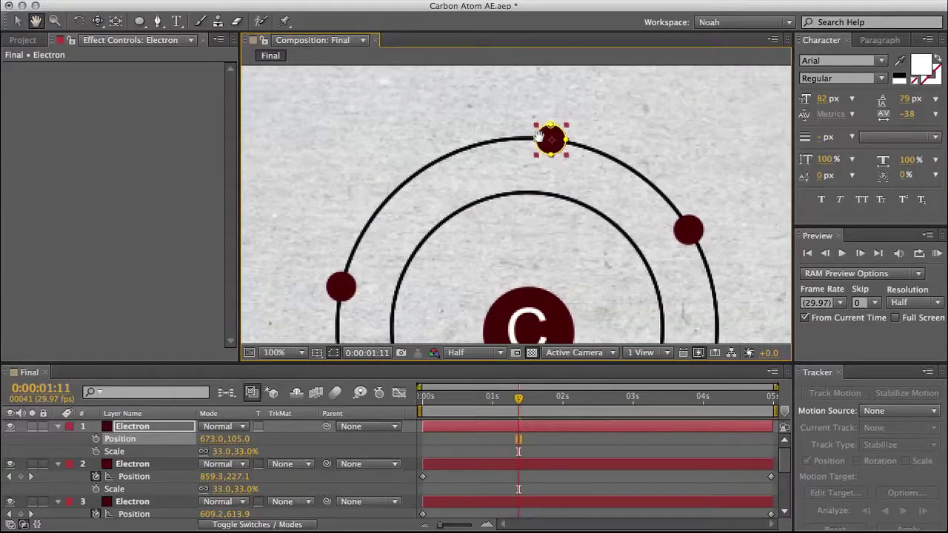
pyautogui.press('v')
pyautogui.moveTo(551, 154); pyautogui.dragTo(675, 231)
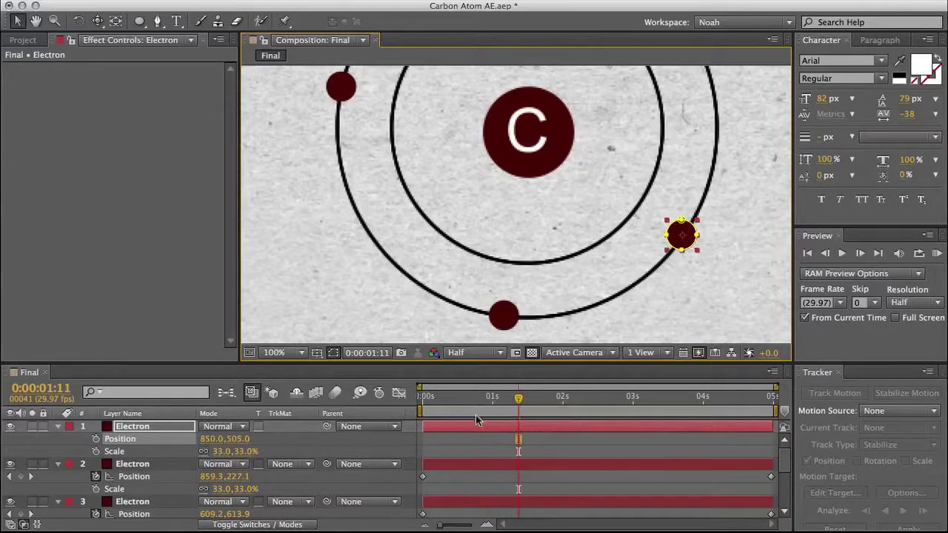
pyautogui.click(424, 396)
pyautogui.click(95, 439)
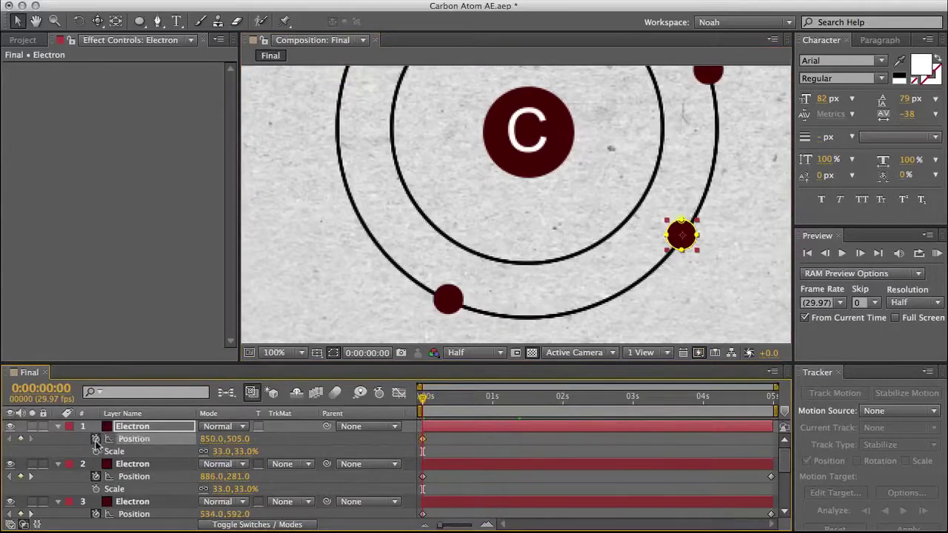
# Step: Add a Position keyframe at 0:00:04:29 with the fourth Electron moved up the outer ring's right side to about 898, 325
pyautogui.moveTo(738, 398); pyautogui.dragTo(805, 401)
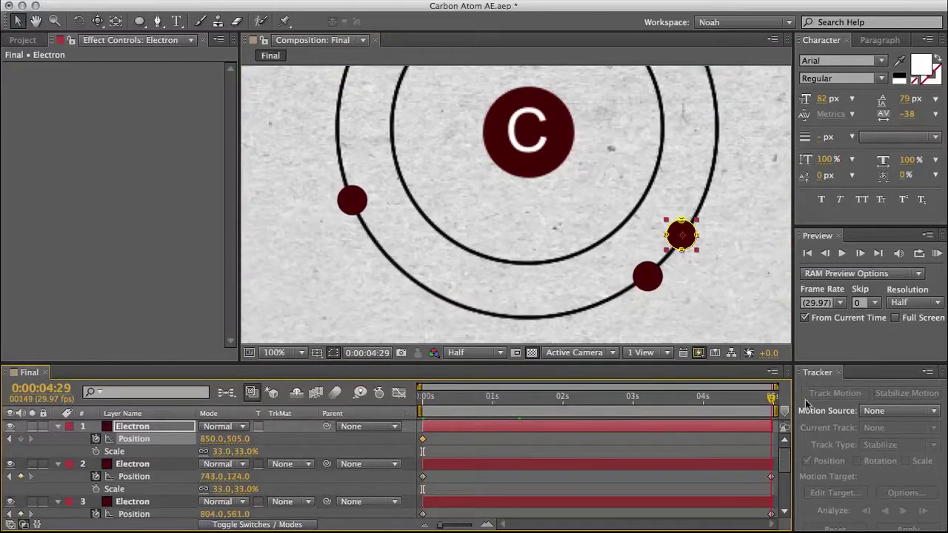
pyautogui.moveTo(687, 234); pyautogui.dragTo(724, 148)
pyautogui.press('super+z')
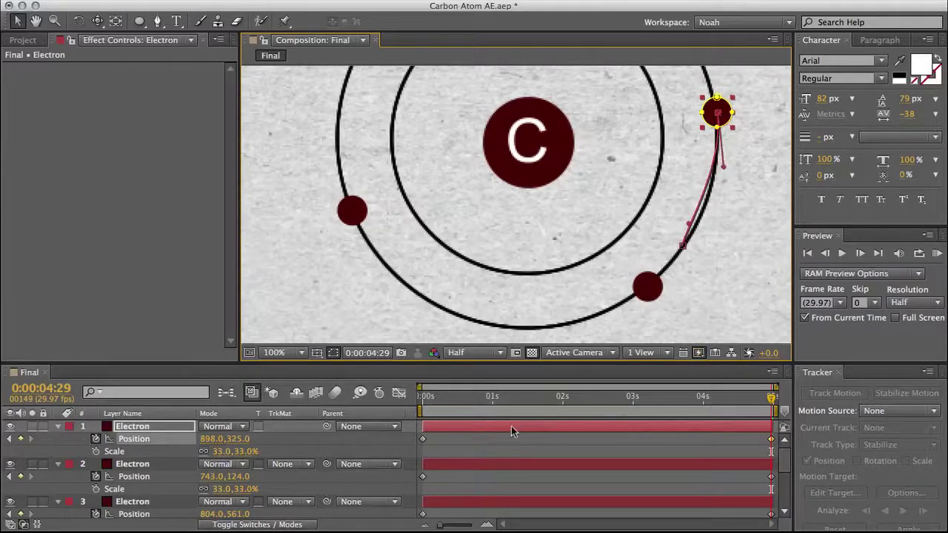
# Step: Set the fourth Electron's start Position keyframe to Linear spatial interpolation and bend its motion path to follow the outer ring's right side
pyautogui.rightClick(422, 440)
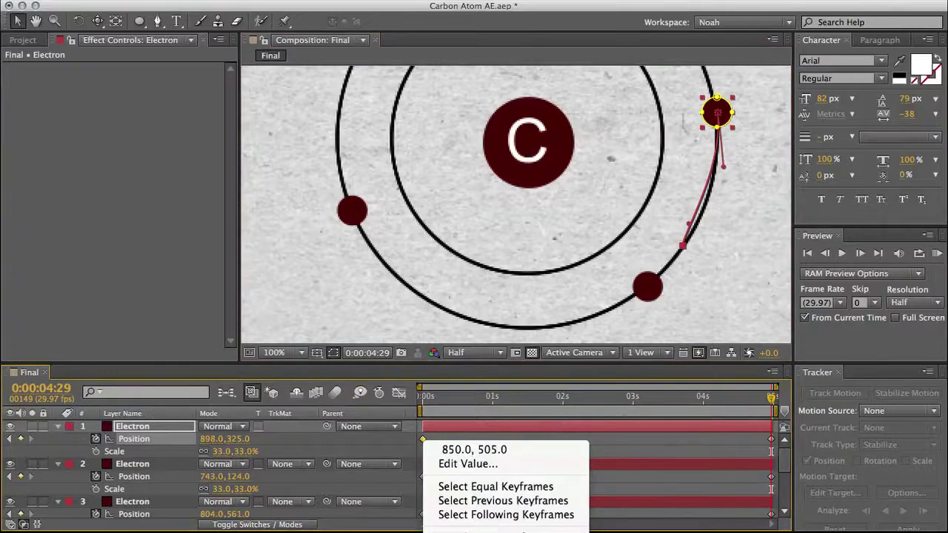
pyautogui.click(492, 505)
pyautogui.click(582, 274)
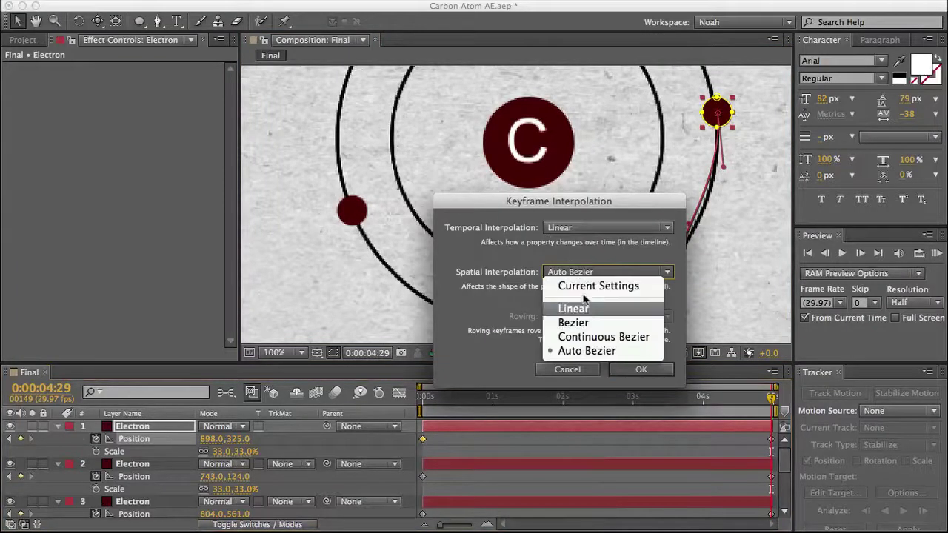
pyautogui.click(583, 306)
pyautogui.click(641, 369)
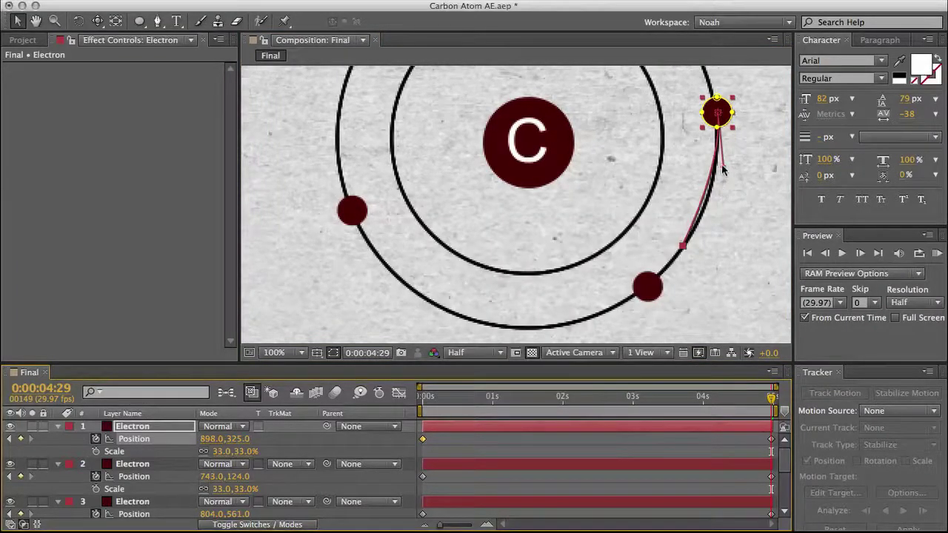
pyautogui.moveTo(724, 171); pyautogui.dragTo(724, 212)
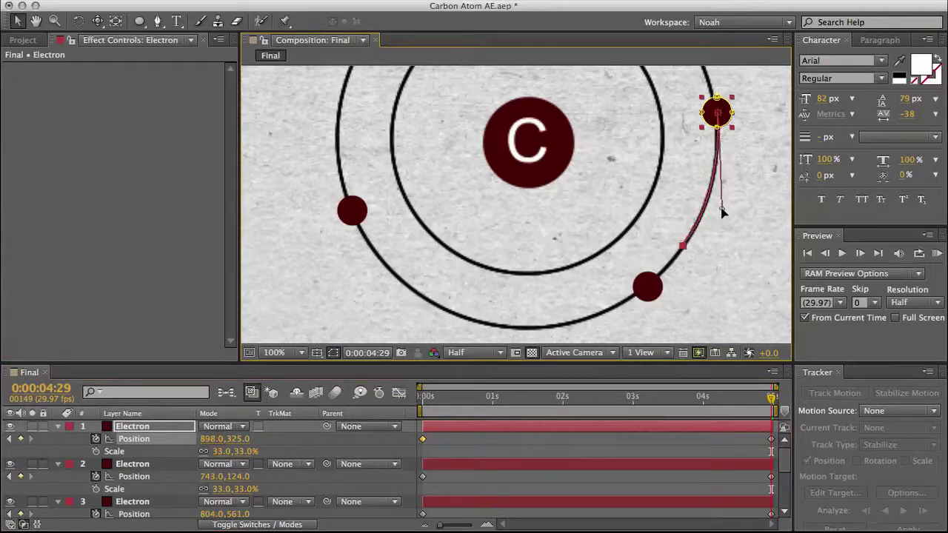
# Step: Scrub through the timeline with nothing selected to check how the four outer Electrons travel along the outer ring
pyautogui.moveTo(731, 403); pyautogui.dragTo(581, 400)
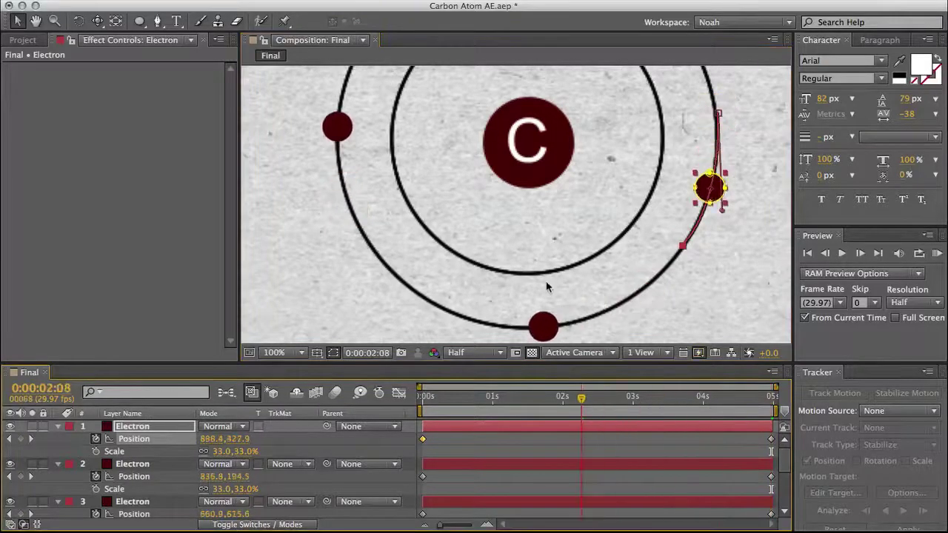
pyautogui.scroll(-1, 531, 234)
pyautogui.press('h')
pyautogui.moveTo(460, 192); pyautogui.dragTo(466, 225)
pyautogui.click(543, 404)
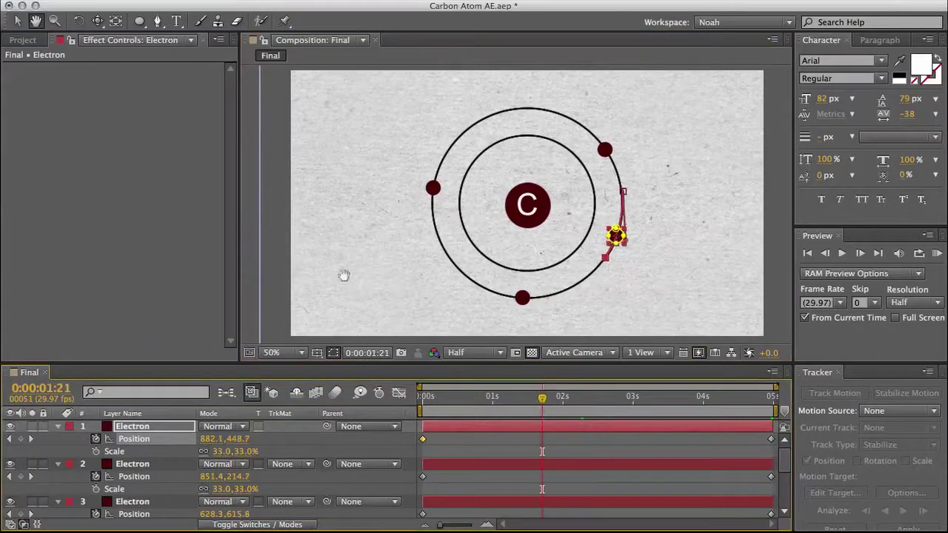
pyautogui.click(16, 20)
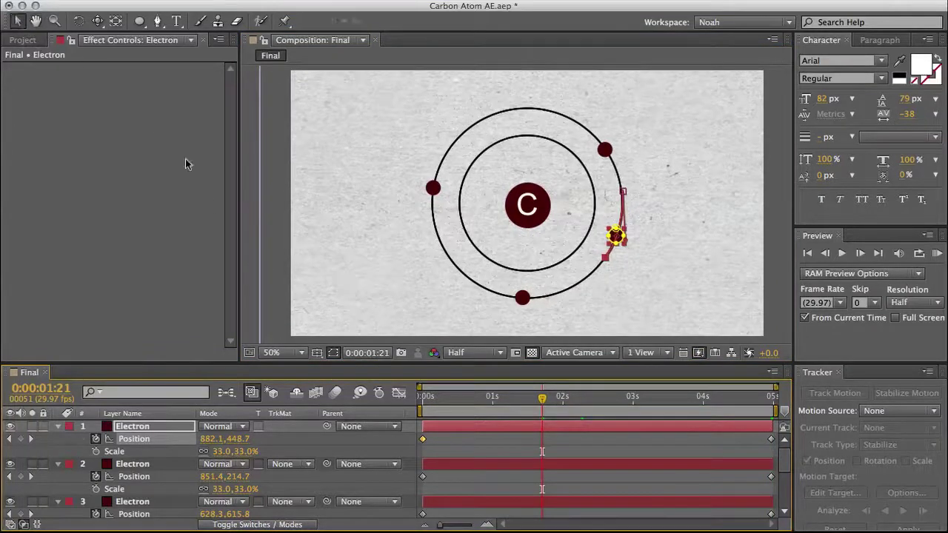
pyautogui.click(258, 214)
pyautogui.moveTo(426, 398); pyautogui.dragTo(705, 404)
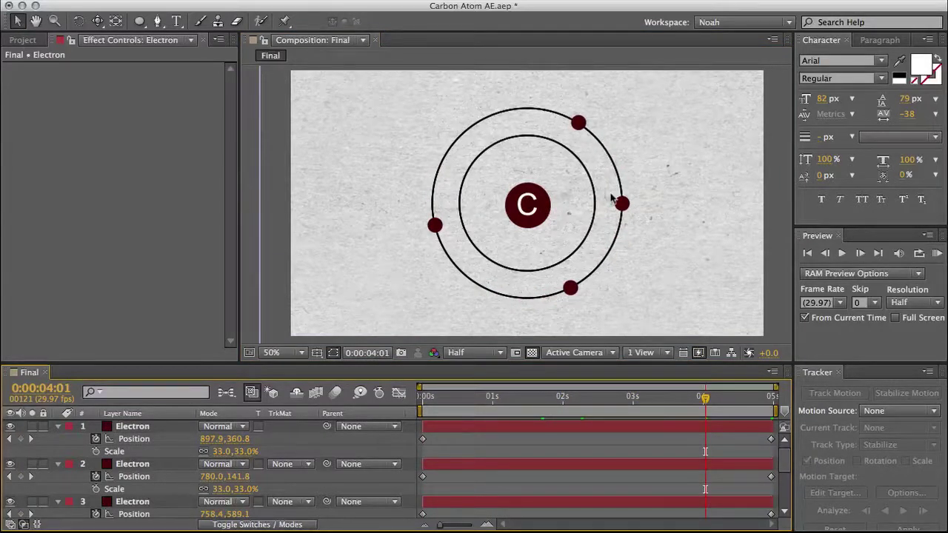
pyautogui.moveTo(705, 398); pyautogui.dragTo(733, 404)
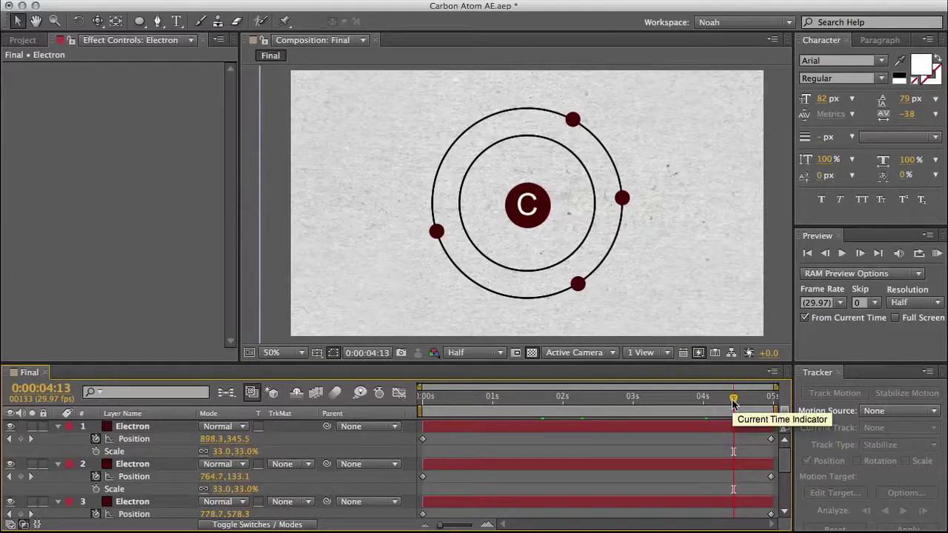
pyautogui.moveTo(732, 396); pyautogui.dragTo(757, 398)
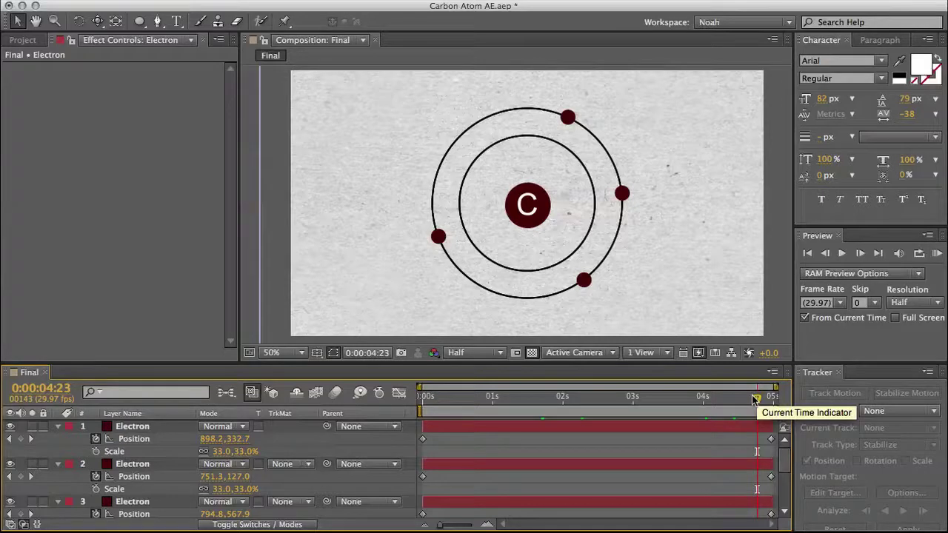
pyautogui.moveTo(757, 398); pyautogui.dragTo(597, 408)
# Step: Collapse the expanded properties of the four outer Electron layers in the timeline
pyautogui.click(59, 428)
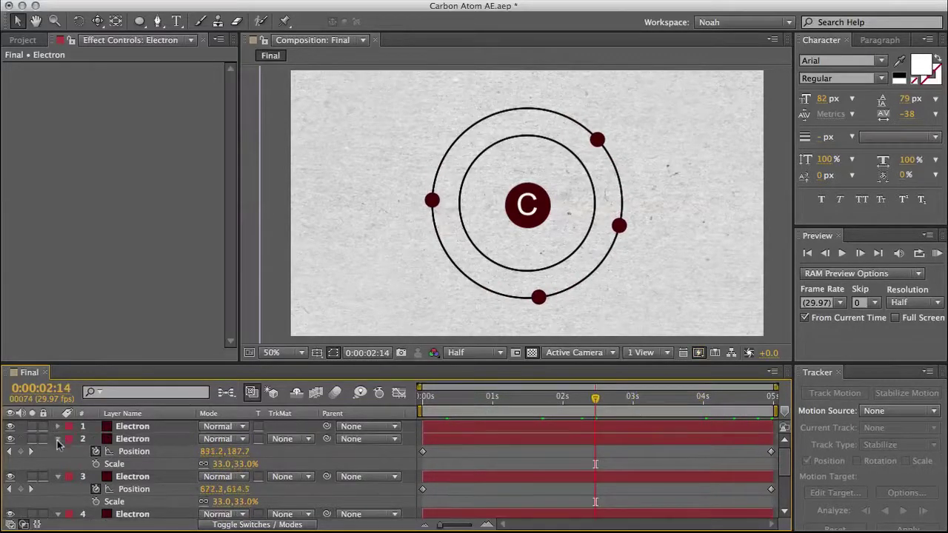
pyautogui.click(58, 440)
pyautogui.click(59, 452)
pyautogui.click(58, 464)
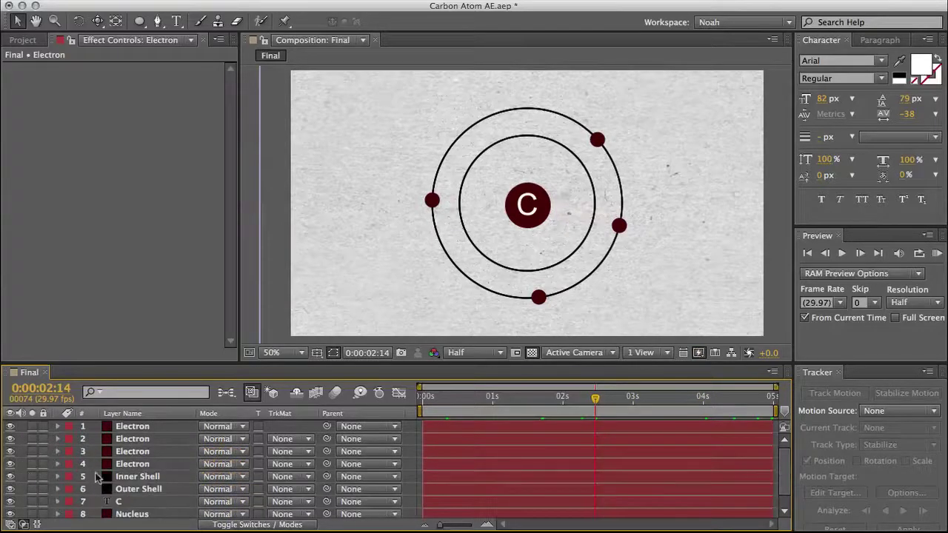
# Step: Duplicate the Nucleus layer and rename the copy Electron
pyautogui.scroll(-1, 141, 489)
pyautogui.click(150, 498)
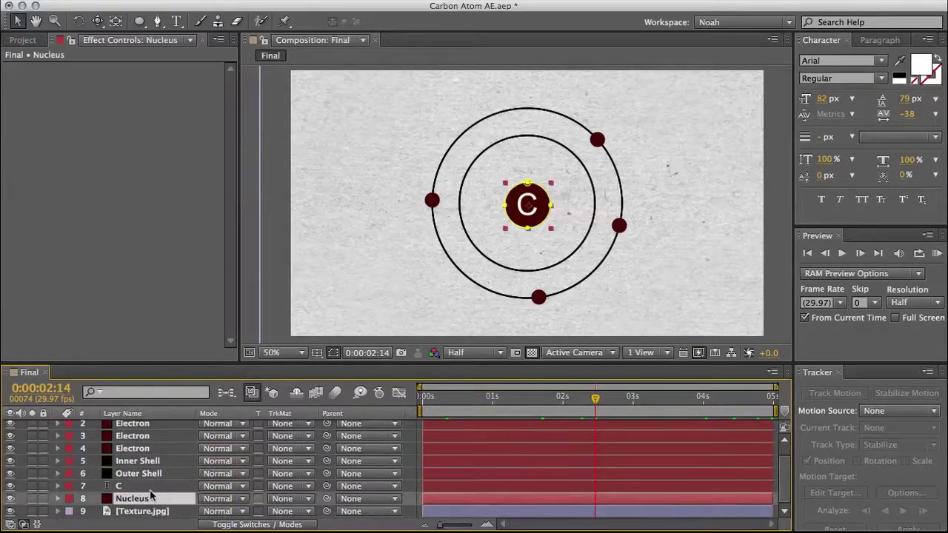
pyautogui.press('super+d')
pyautogui.press('Return')
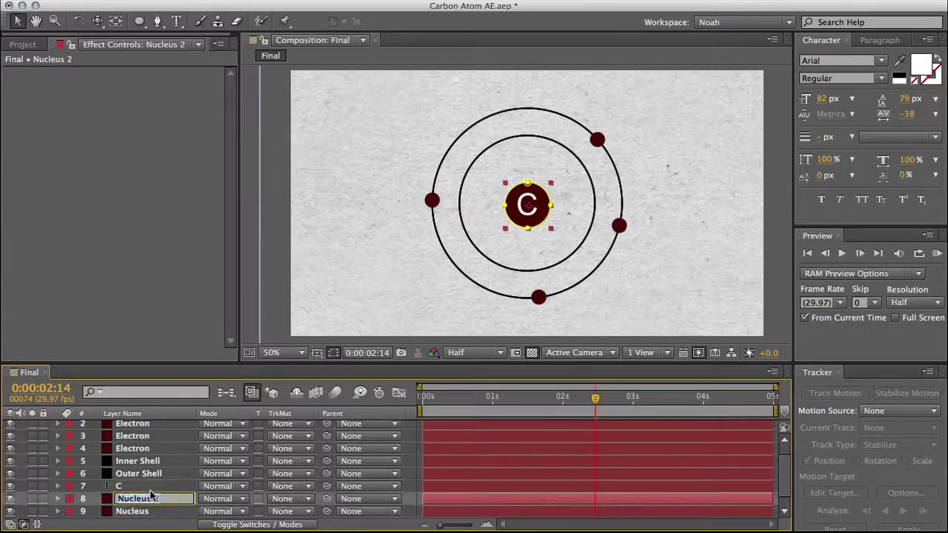
pyautogui.write('Electron')
pyautogui.press('Return')
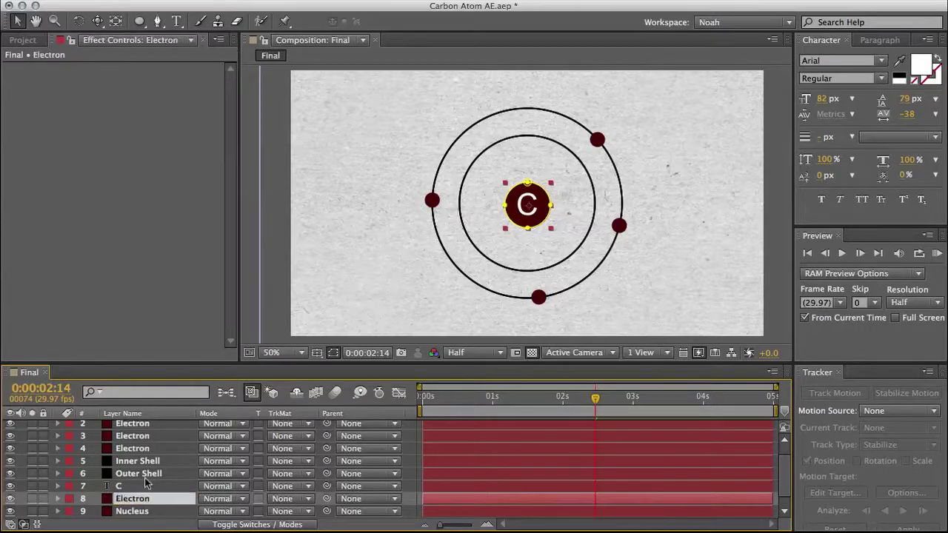
# Step: Reorder the layers so the new Electron sits between Outer Shell and Inner Shell, and set its Scale to 33%
pyautogui.moveTo(143, 503)
pyautogui.mouseDown()
pyautogui.moveTo(146, 458)
pyautogui.moveTo(144, 493)
pyautogui.mouseUp()
pyautogui.click(133, 474)
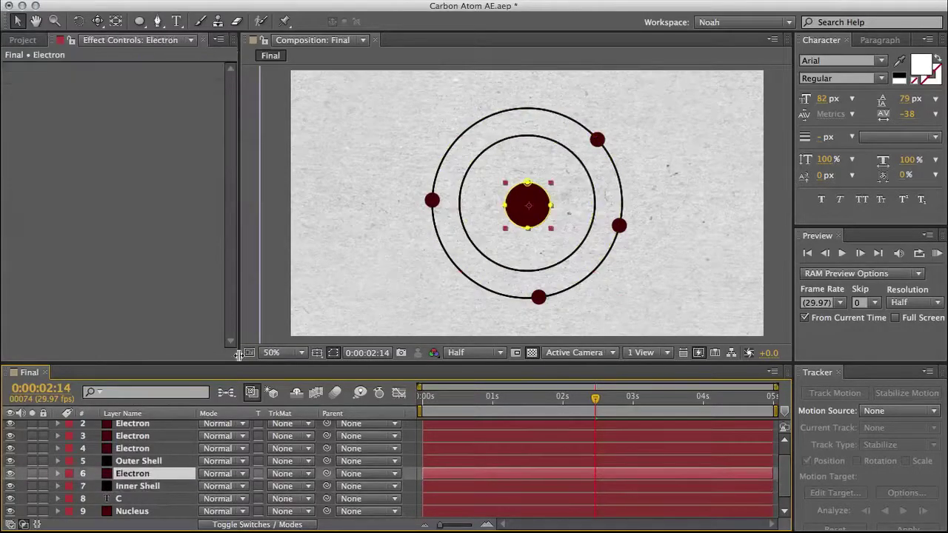
pyautogui.press('p')
pyautogui.hotkey('shift', 's')
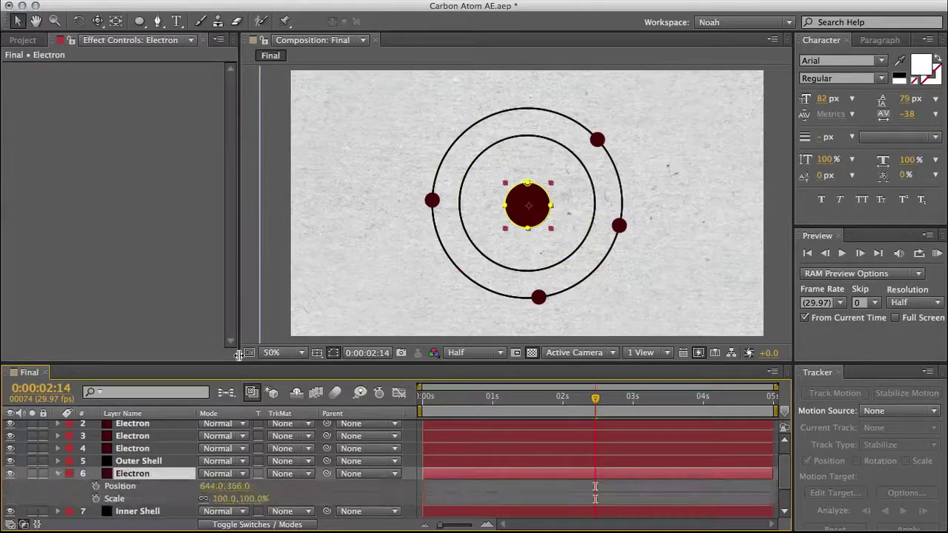
pyautogui.click(213, 498)
pyautogui.write('33')
pyautogui.press('Return')
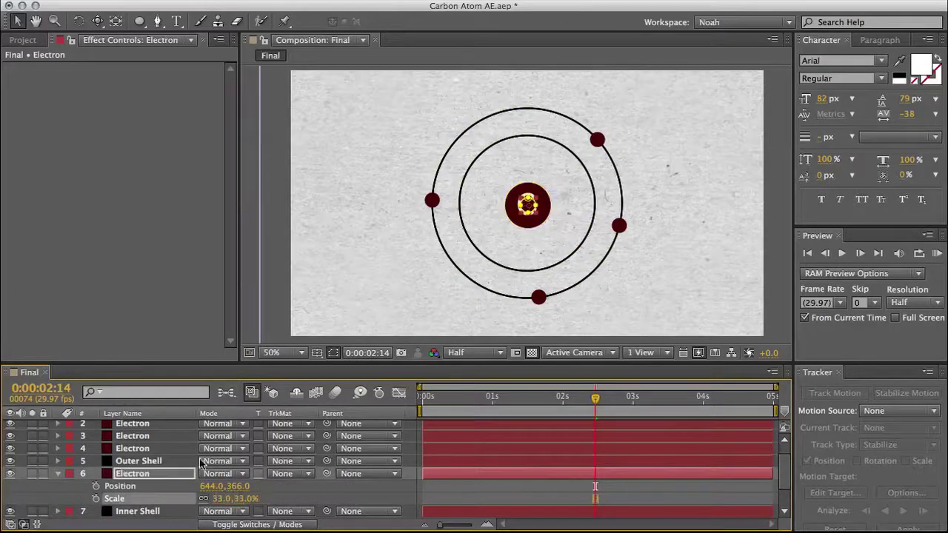
# Step: Keyframe the new Electron's Position on the inner ring from about 657, 180 at 0:00:00:00 to about 482, 266 at 0:00:04:29
pyautogui.press('.')
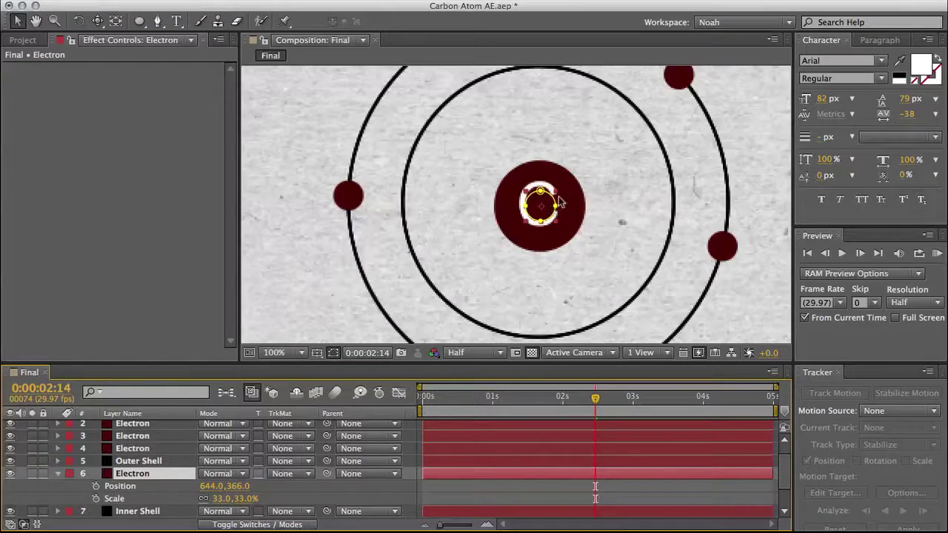
pyautogui.moveTo(552, 207); pyautogui.dragTo(561, 100)
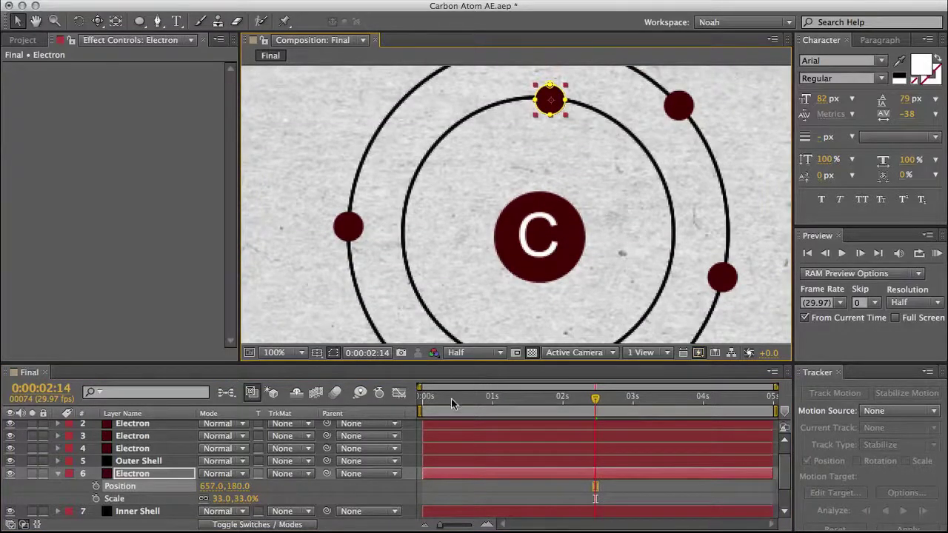
pyautogui.press('Home')
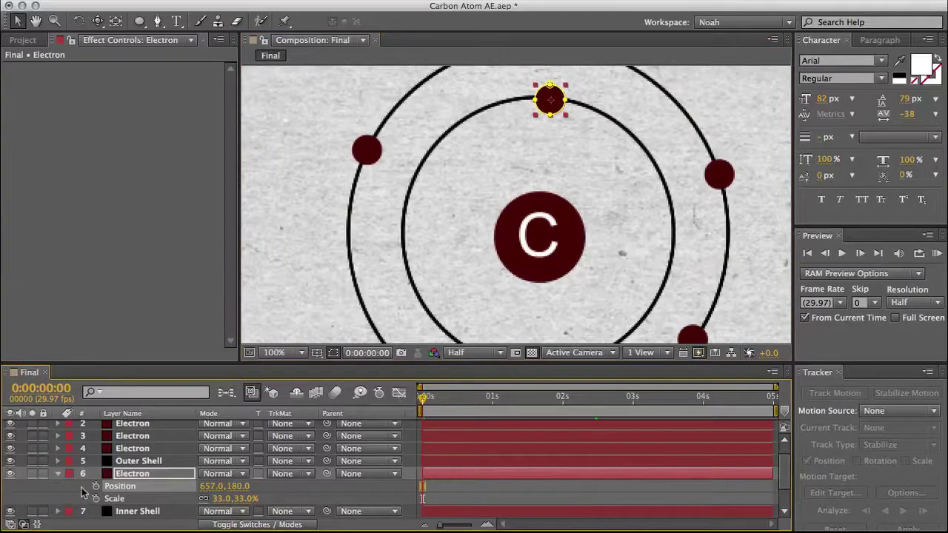
pyautogui.hotkey('alt', 'shift', 'p')
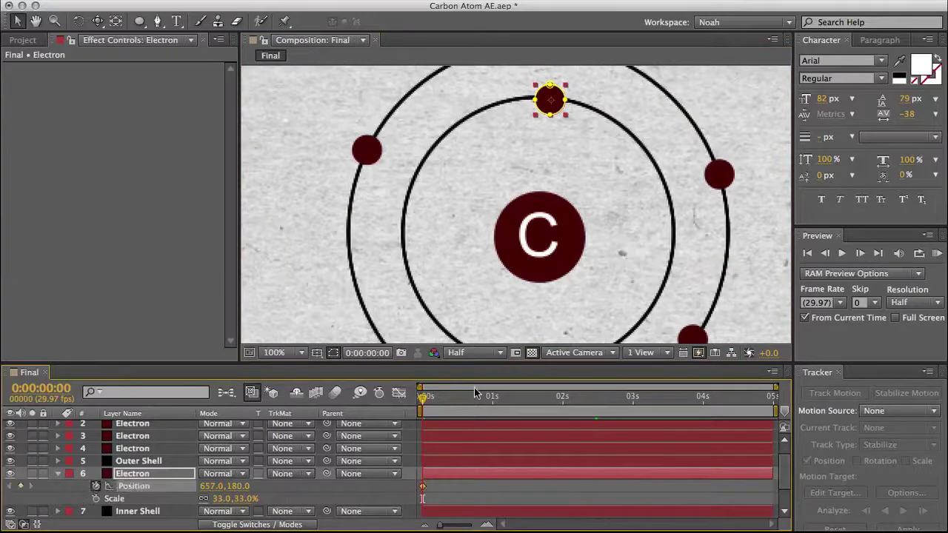
pyautogui.moveTo(475, 397); pyautogui.dragTo(781, 396)
pyautogui.moveTo(547, 95); pyautogui.dragTo(472, 89)
# Step: Set this Electron's start Position keyframe to Linear spatial interpolation and bend its motion path to follow the inner ring's upper-left arc
pyautogui.rightClick(422, 486)
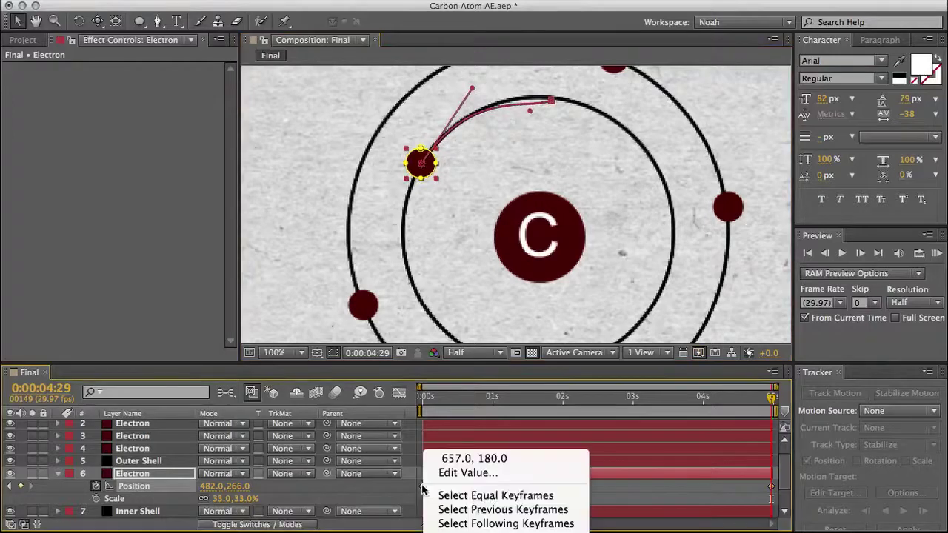
pyautogui.click(474, 529)
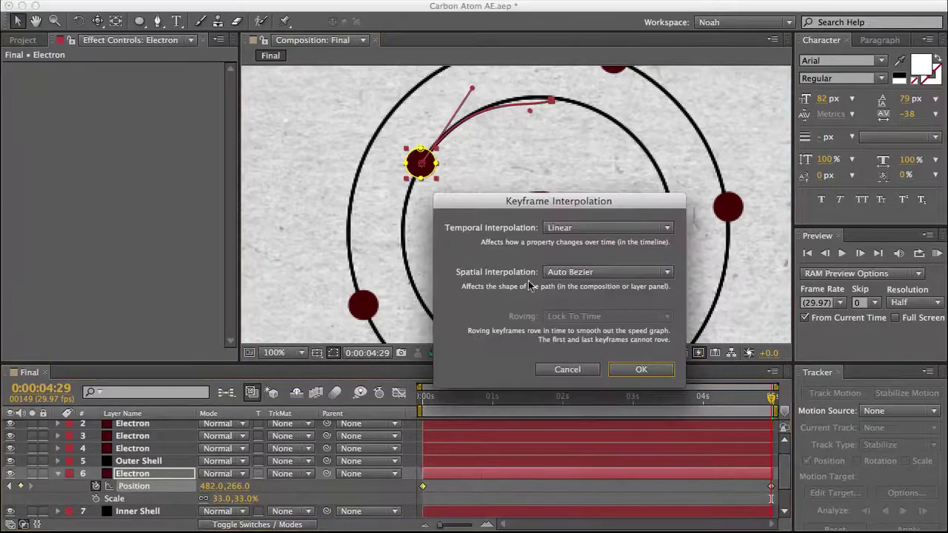
pyautogui.click(567, 273)
pyautogui.click(571, 306)
pyautogui.click(641, 370)
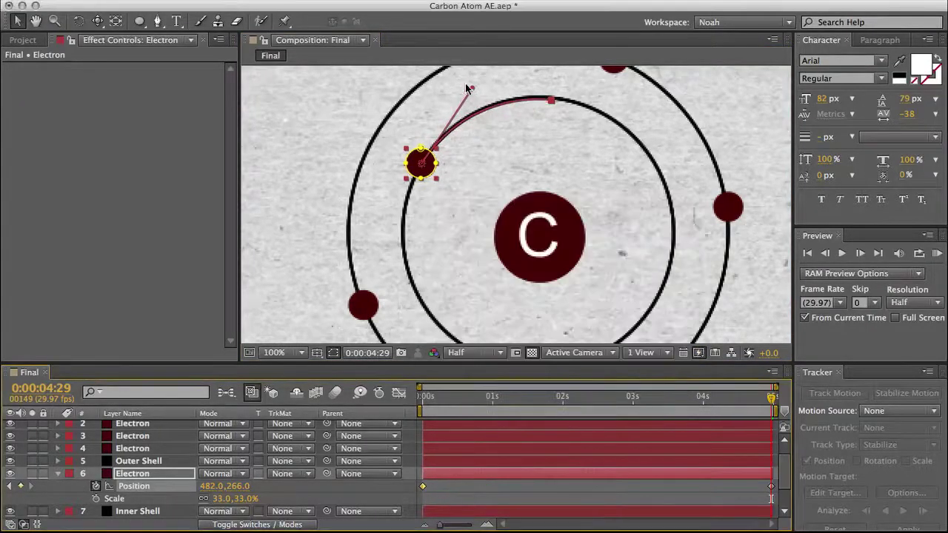
pyautogui.moveTo(470, 91); pyautogui.dragTo(479, 84)
pyautogui.moveTo(715, 397); pyautogui.dragTo(422, 400)
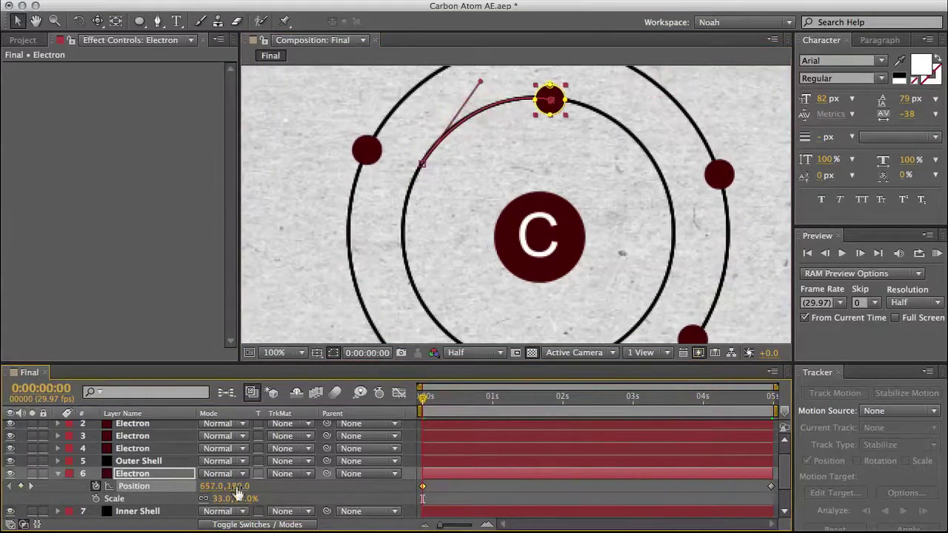
# Step: Duplicate the Nucleus layer again and rename the copy Electron for the second inner-ring electron
pyautogui.scroll(-3, 148, 492)
pyautogui.click(131, 498)
pyautogui.press('super+d')
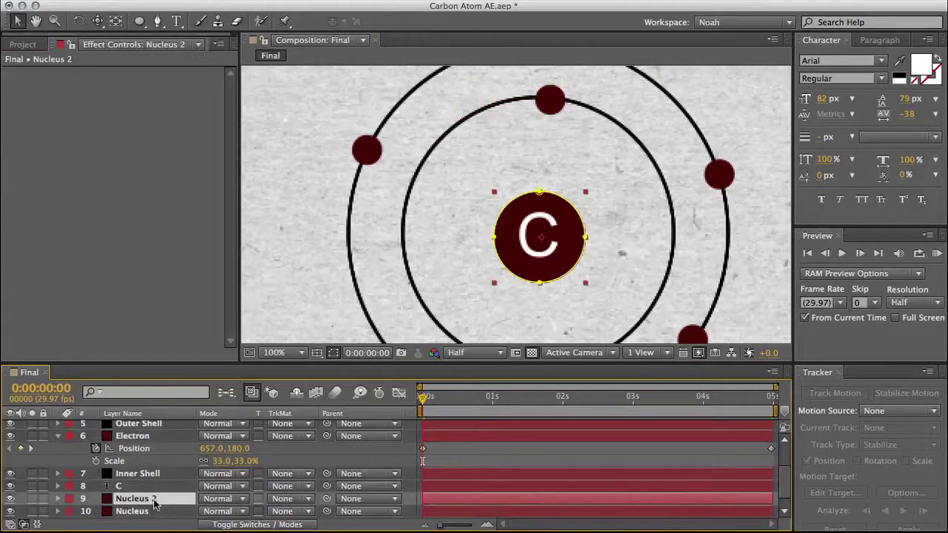
pyautogui.press('Return')
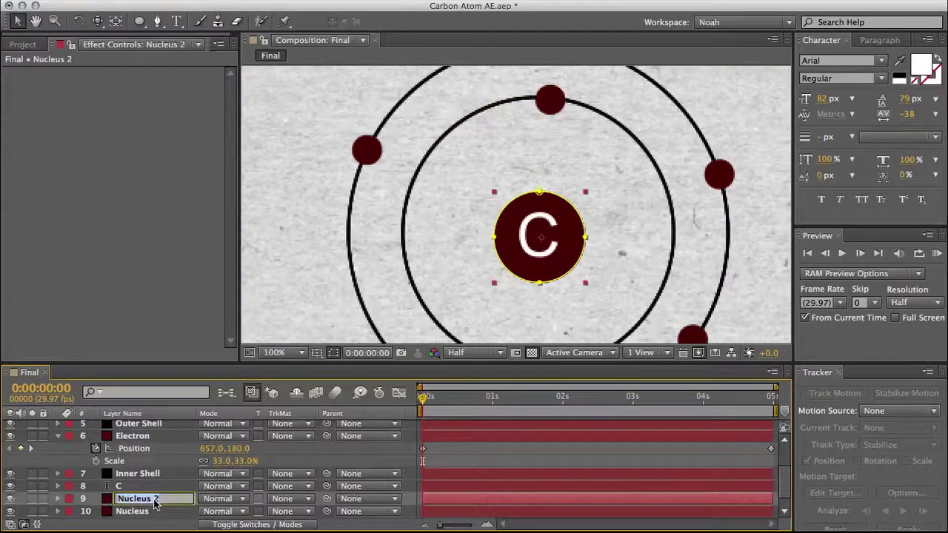
pyautogui.write('Electron')
pyautogui.press('Return')
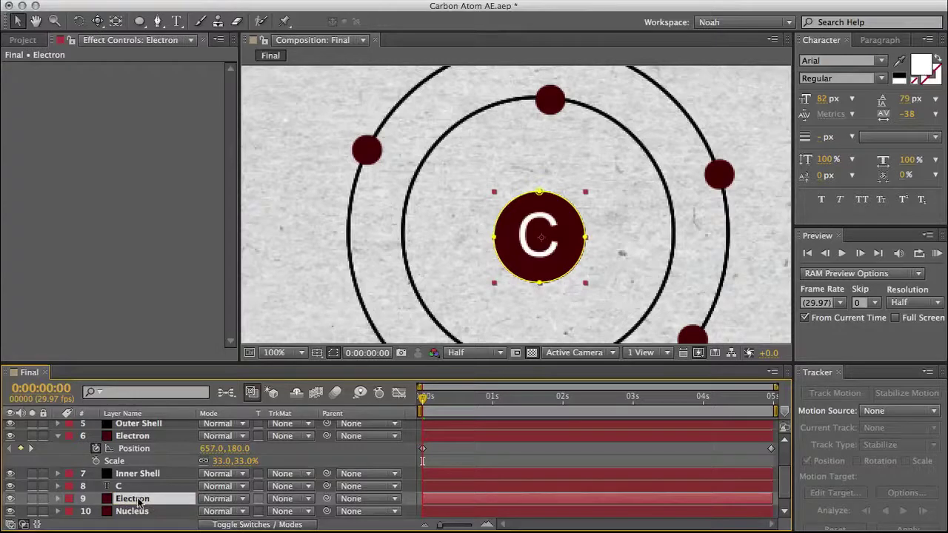
# Step: Move the second inner Electron layer directly above Inner Shell and set its Scale to 33%
pyautogui.moveTo(139, 502); pyautogui.dragTo(142, 471)
pyautogui.press('p')
pyautogui.hotkey('shift', 's')
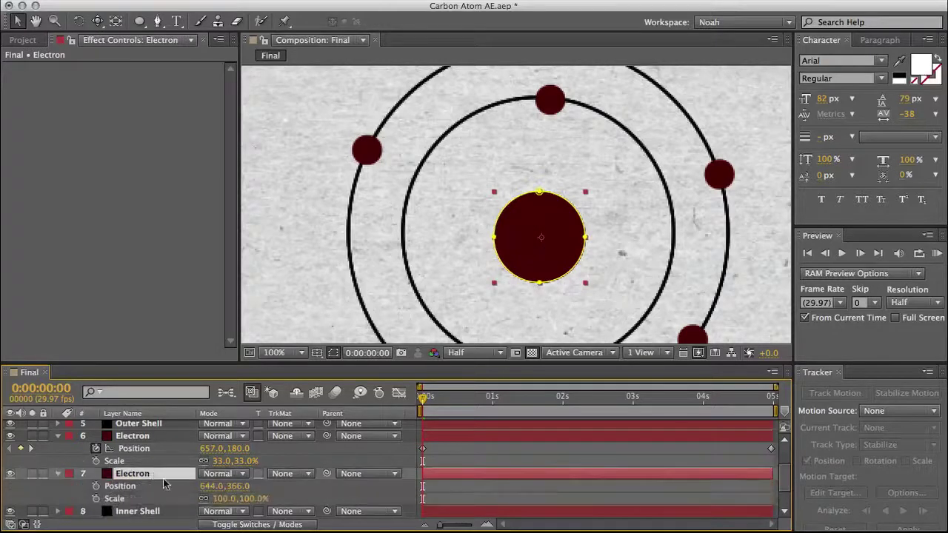
pyautogui.click(224, 499)
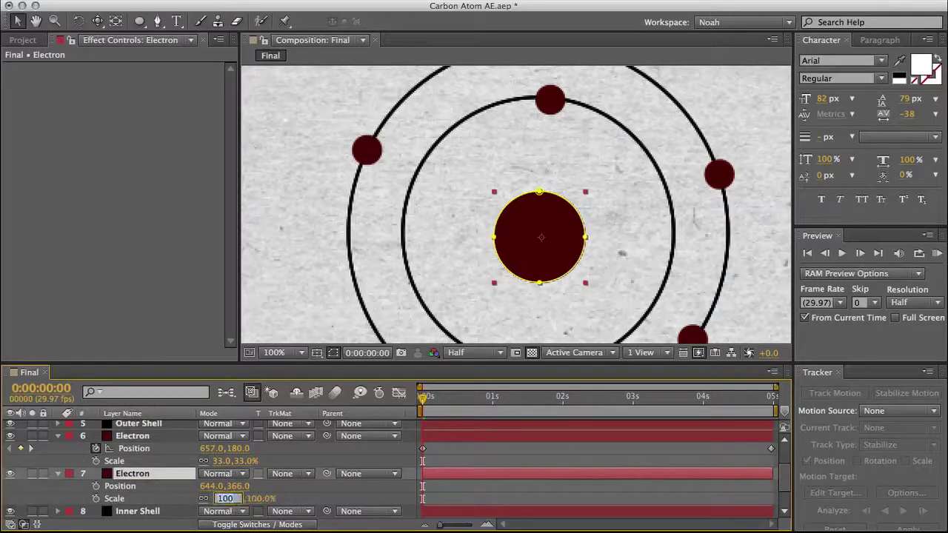
pyautogui.write('33')
pyautogui.press('Return')
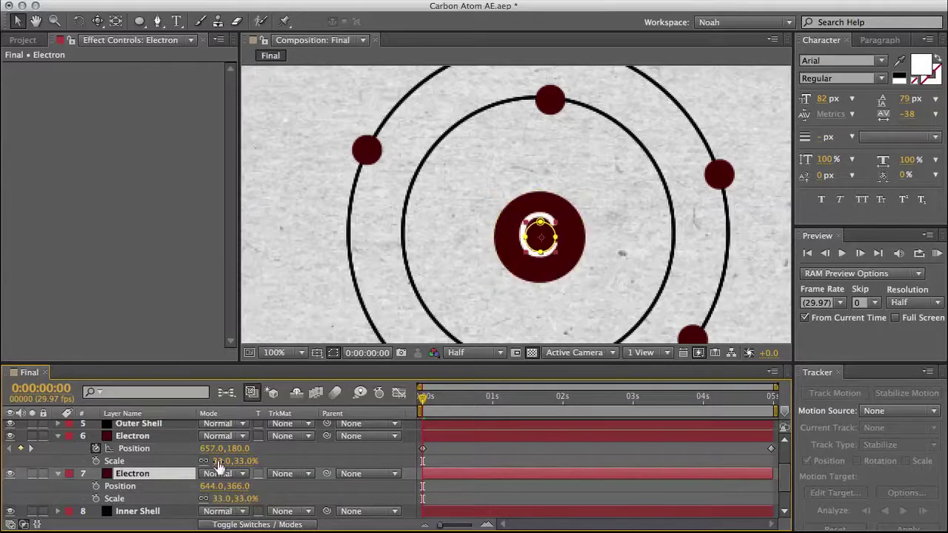
# Step: Keyframe the second inner Electron's Position on the inner ring from about 485, 448 at 0:00:00:00 to about 695, 532 at 0:00:04:29
pyautogui.click(430, 399)
pyautogui.moveTo(426, 400); pyautogui.dragTo(419, 398)
pyautogui.click(95, 486)
pyautogui.moveTo(548, 239); pyautogui.dragTo(433, 217)
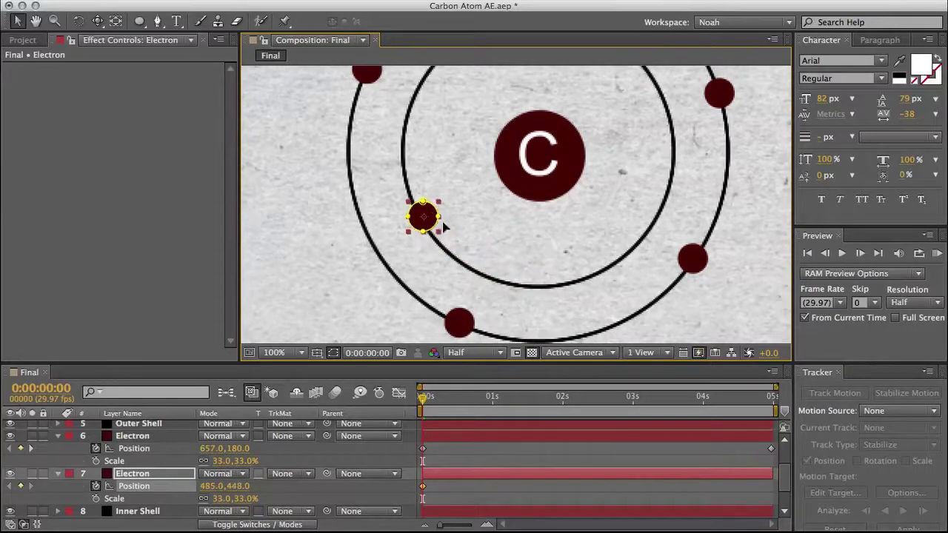
pyautogui.click(673, 403)
pyautogui.press('End')
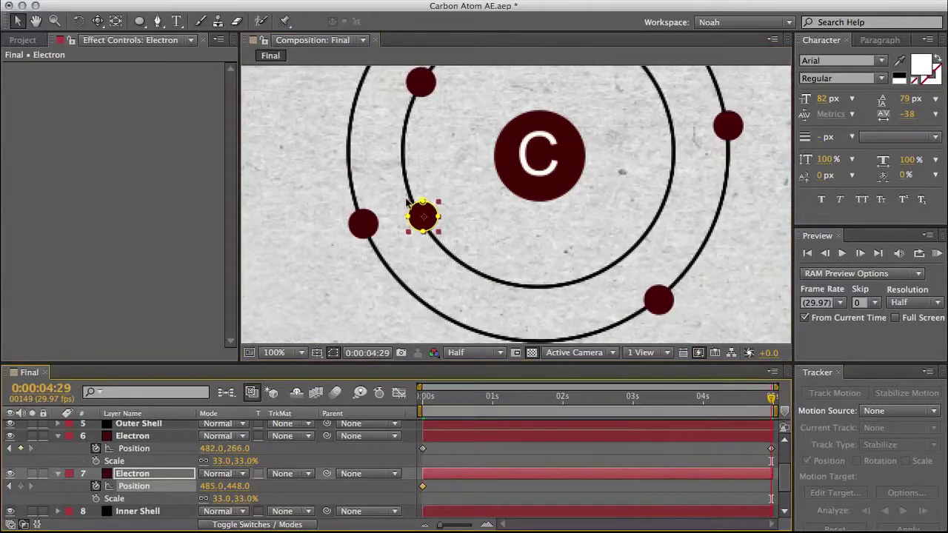
pyautogui.moveTo(415, 216); pyautogui.dragTo(572, 278)
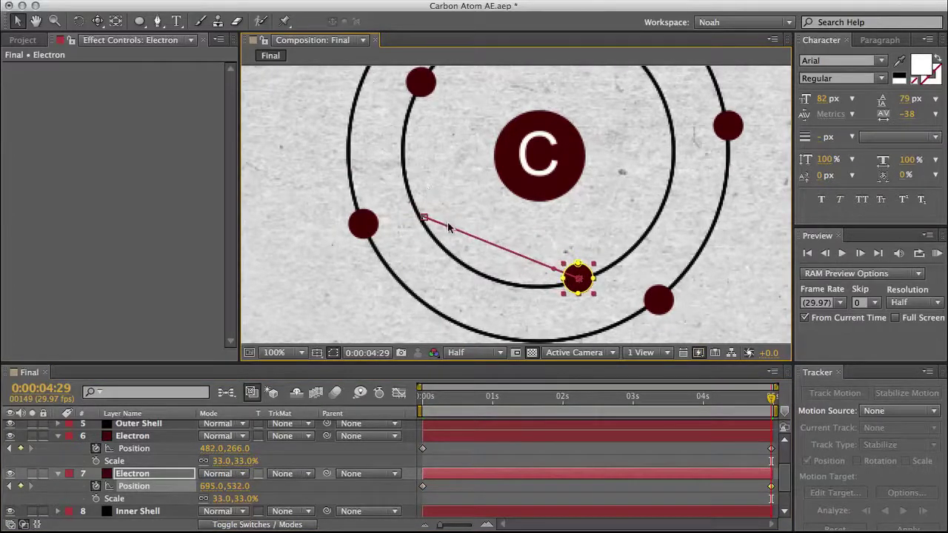
# Step: Bend the second inner Electron's motion path along the inner ring's bottom arc and set its end Position keyframe to Linear spatial interpolation
pyautogui.moveTo(449, 227); pyautogui.dragTo(448, 289)
pyautogui.moveTo(424, 215); pyautogui.dragTo(423, 219)
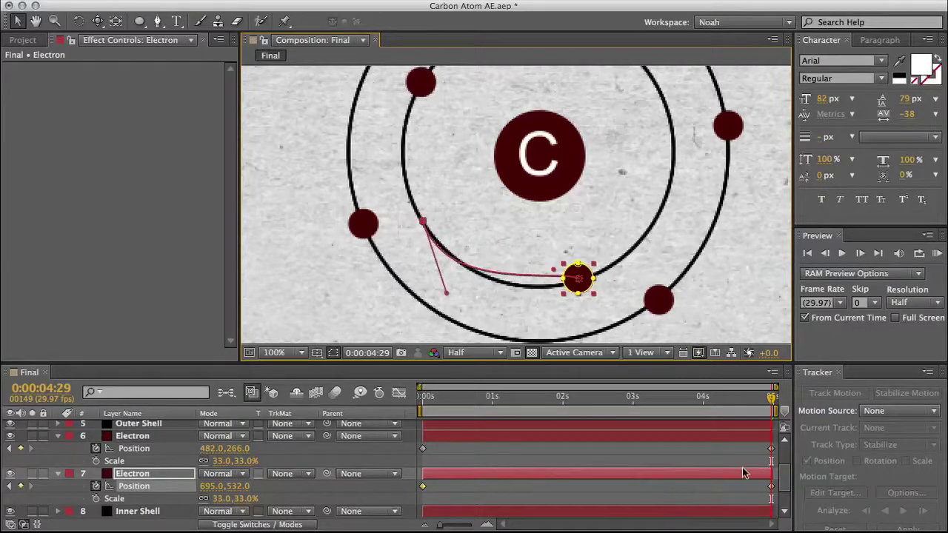
pyautogui.rightClick(772, 487)
pyautogui.click(822, 532)
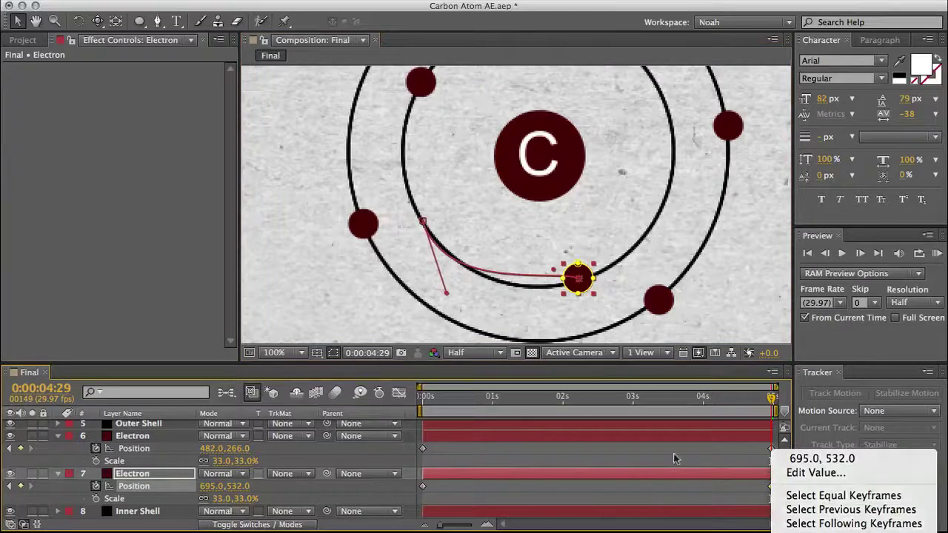
pyautogui.click(579, 273)
pyautogui.click(612, 306)
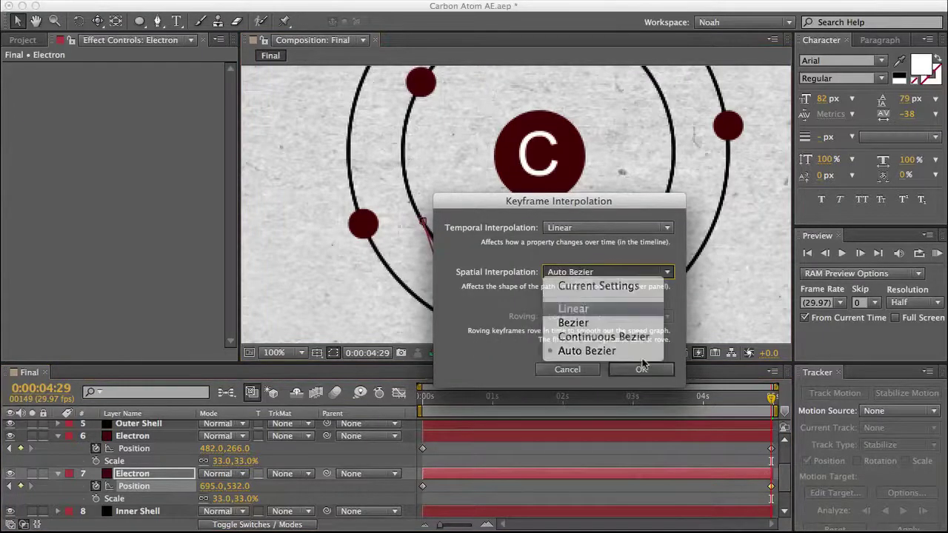
pyautogui.click(641, 369)
pyautogui.moveTo(445, 297); pyautogui.dragTo(490, 317)
pyautogui.moveTo(637, 412); pyautogui.dragTo(566, 413)
pyautogui.scroll(-2, 522, 207)
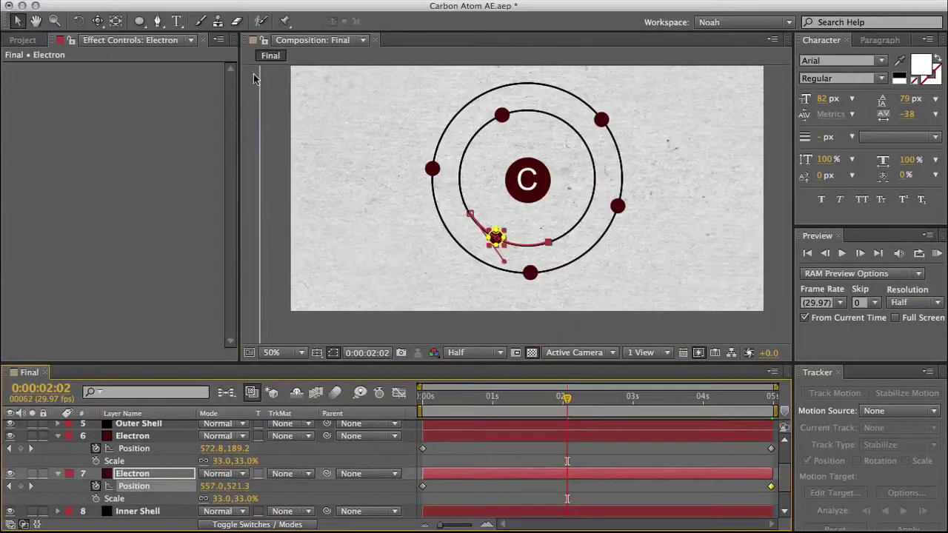
# Step: Play a RAM preview of the electron animation from 0:00:00:00
pyautogui.press('h')
pyautogui.moveTo(391, 120); pyautogui.dragTo(368, 129)
pyautogui.press('v')
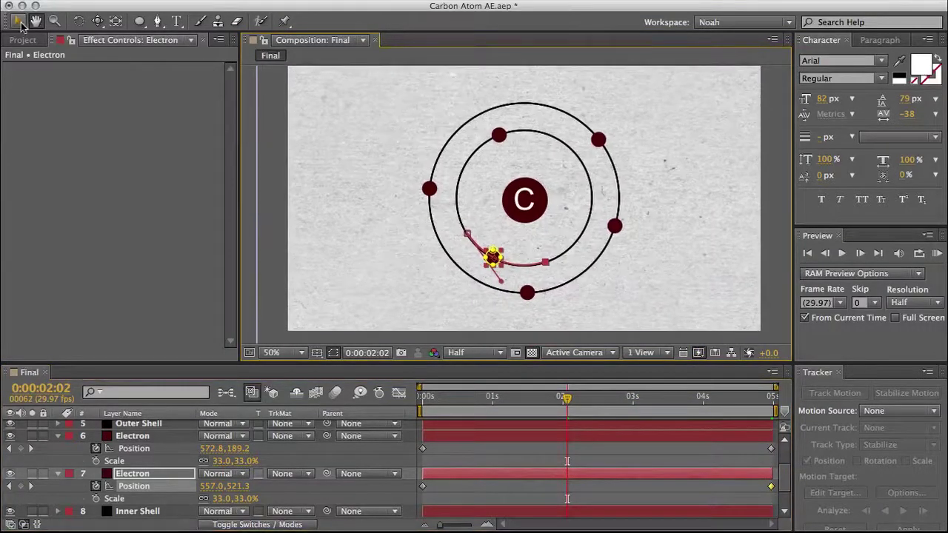
pyautogui.click(424, 396)
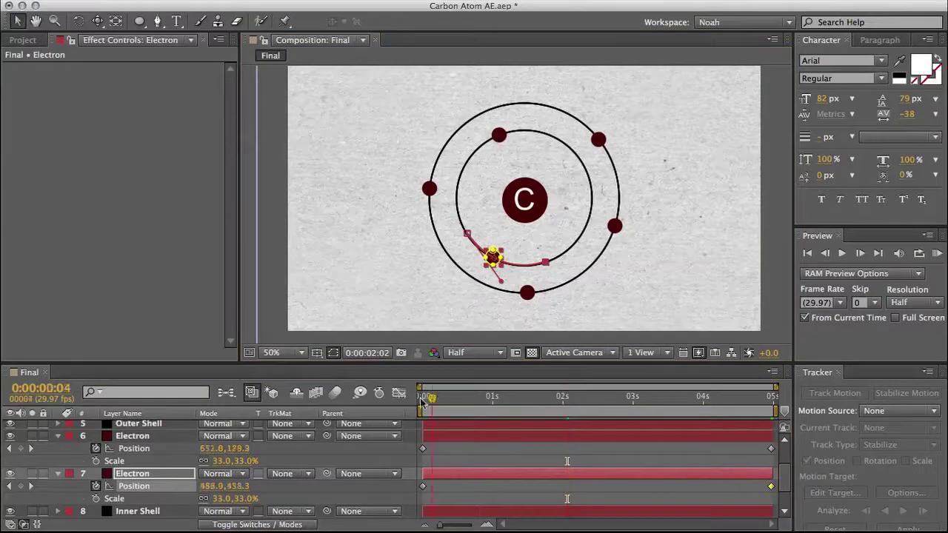
pyautogui.click(937, 254)
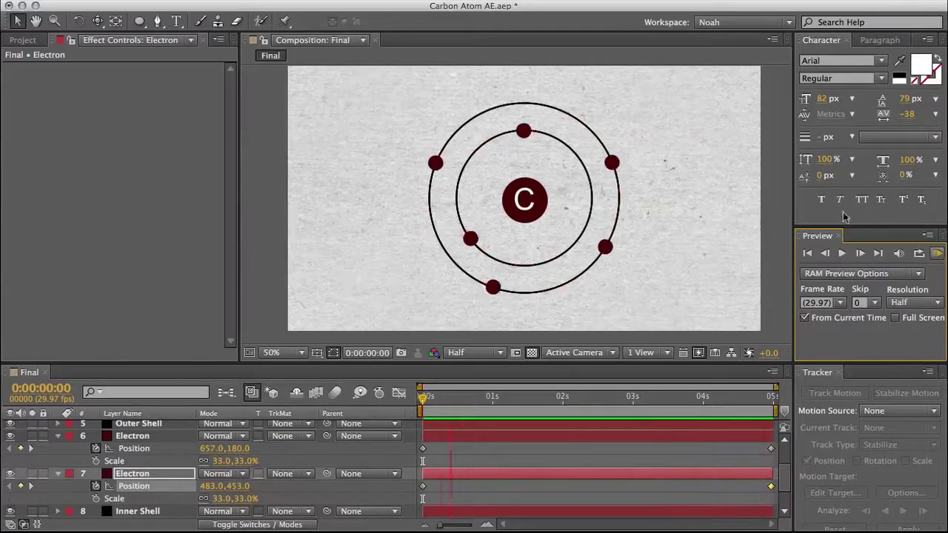
pyautogui.press('space')
# Step: Collapse the properties of the two inner-ring Electron layers
pyautogui.moveTo(349, 355); pyautogui.dragTo(349, 349)
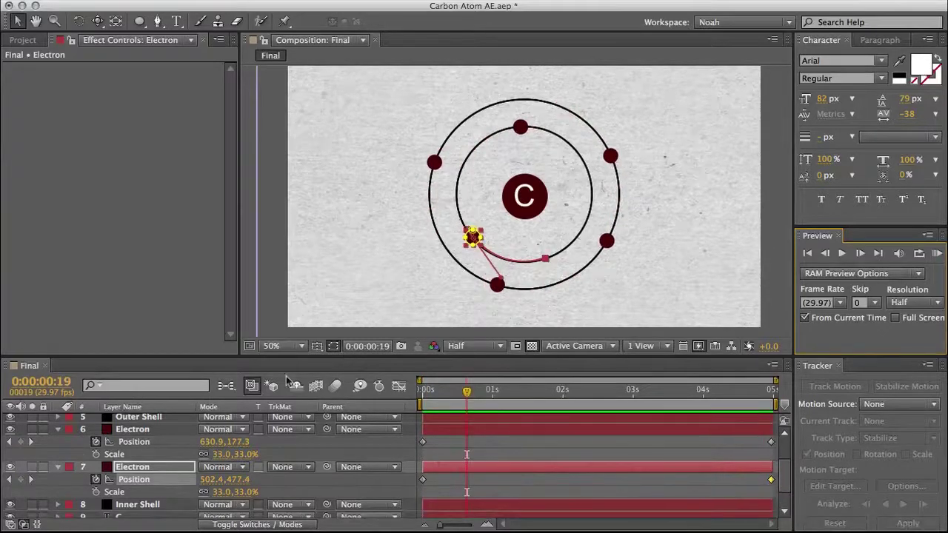
pyautogui.click(59, 430)
pyautogui.click(58, 442)
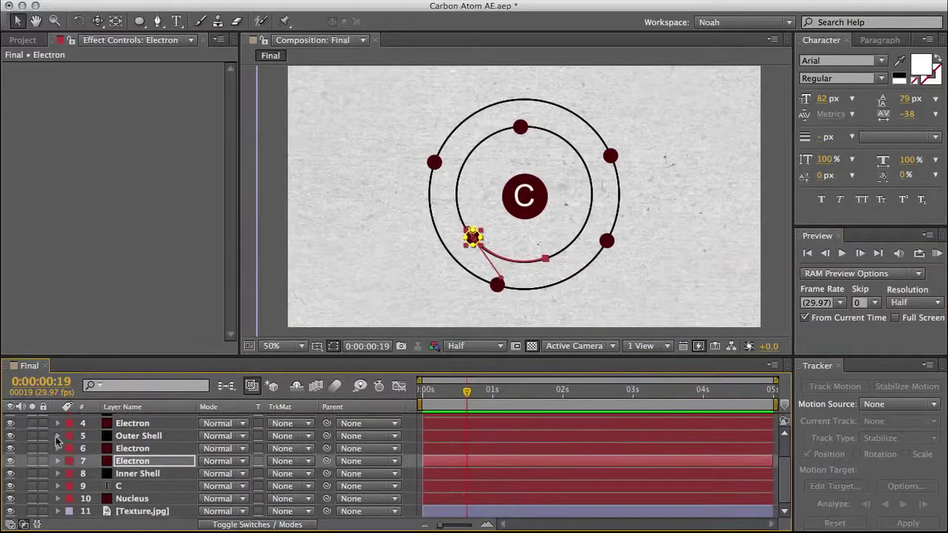
# Step: Pre-compose the four outer Electron layers and the Outer Shell layer as Outer Shell, moving all attributes into the new composition
pyautogui.scroll(3, 139, 468)
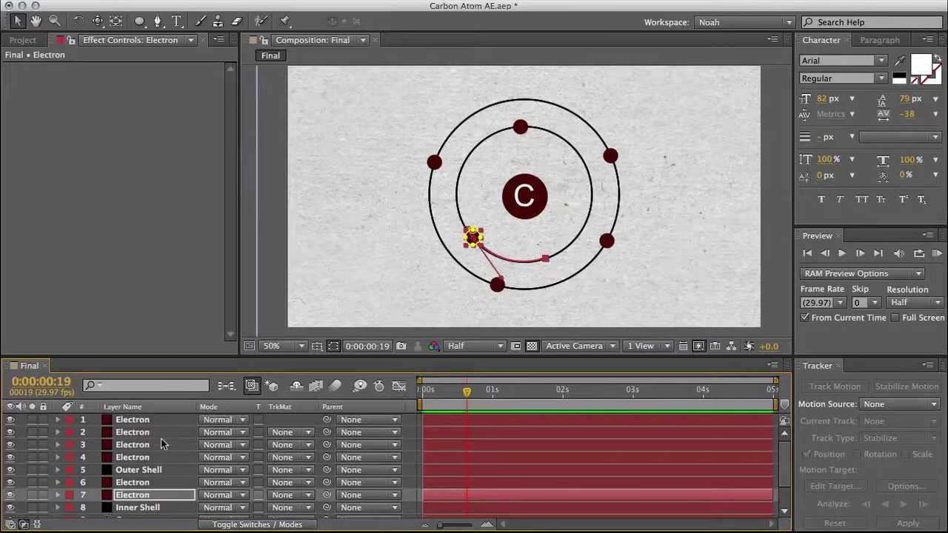
pyautogui.click(146, 421)
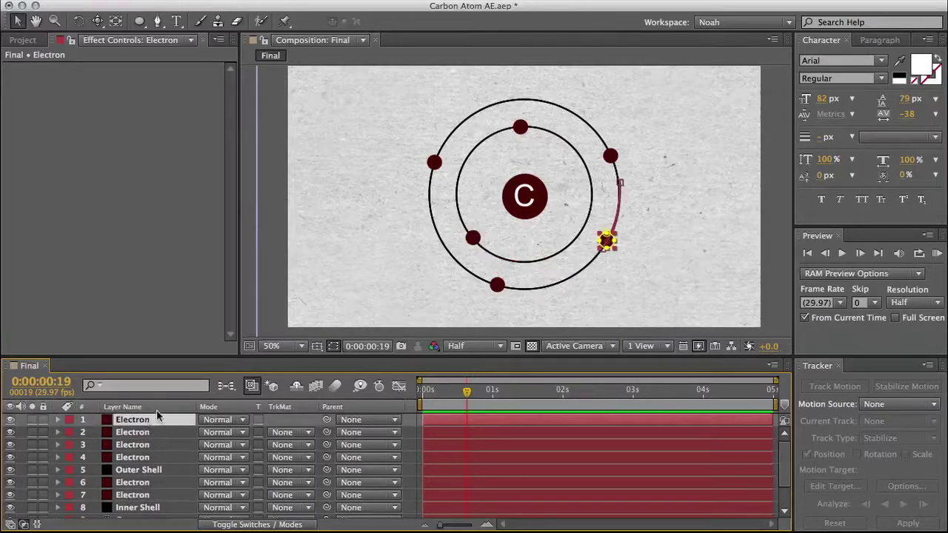
pyautogui.keyDown('shift'); pyautogui.click(141, 474); pyautogui.keyUp('shift')
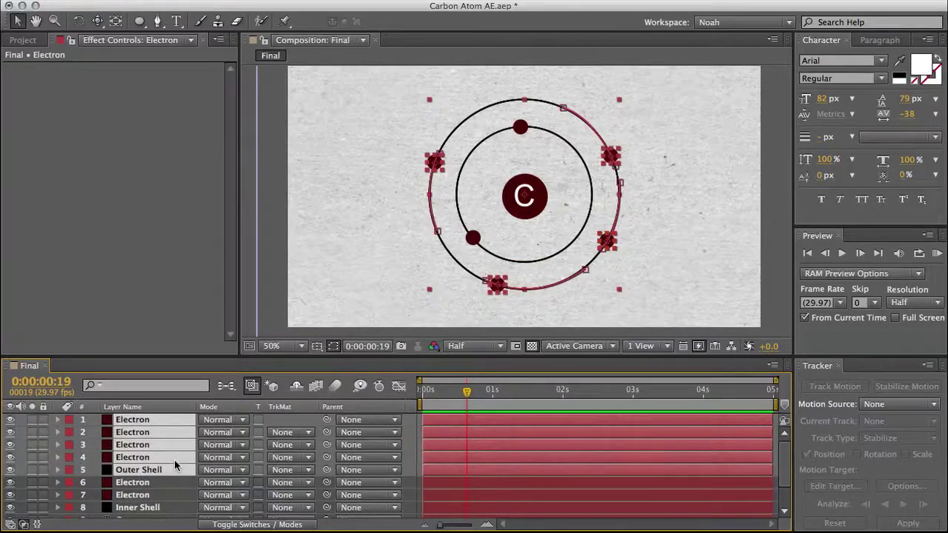
pyautogui.click(210, 1)
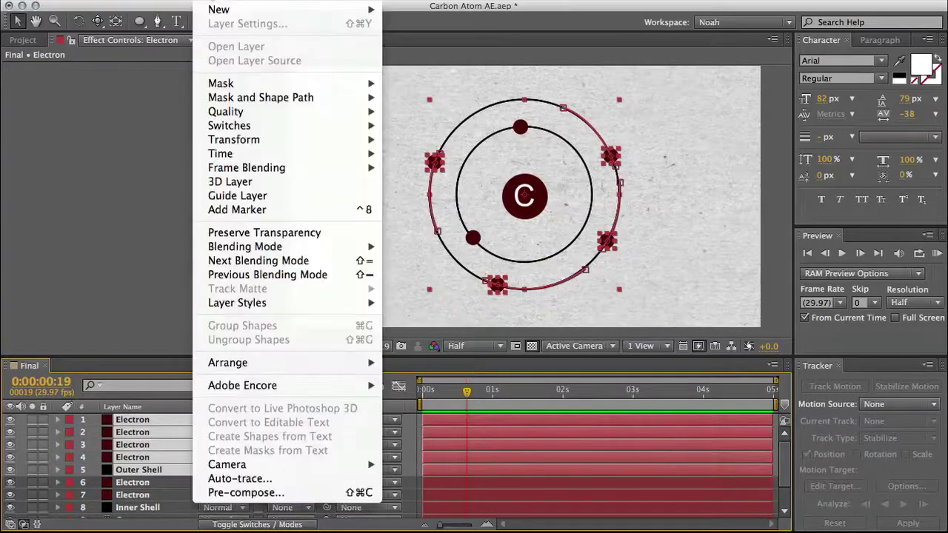
pyautogui.moveTo(268, 365)
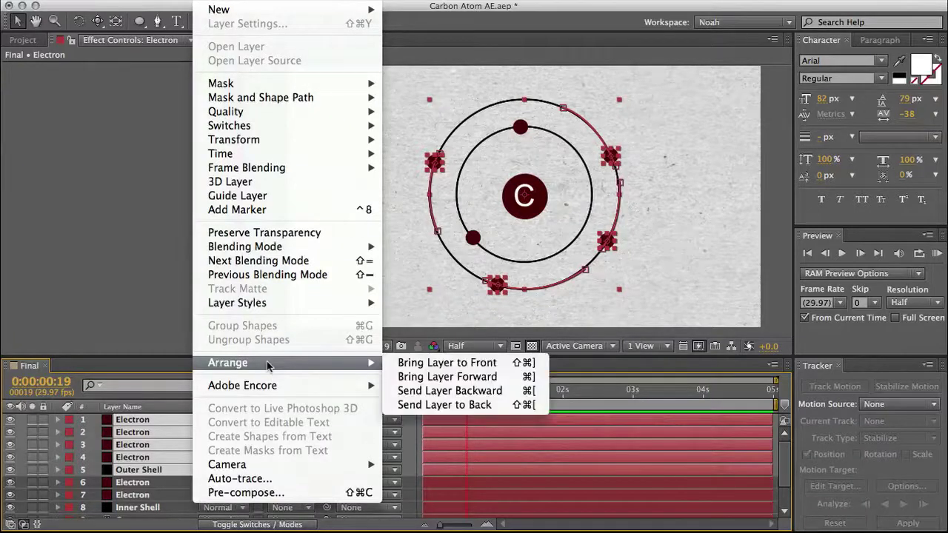
pyautogui.click(257, 494)
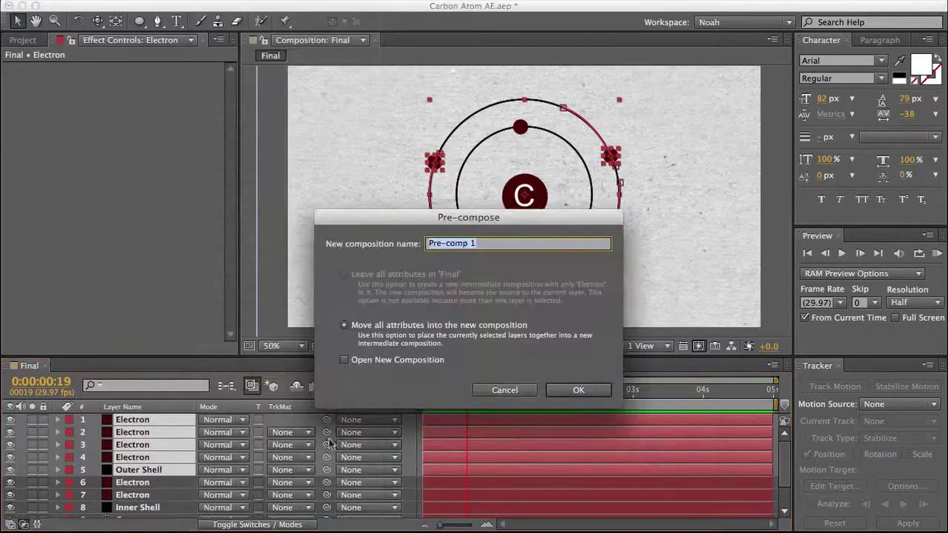
pyautogui.write('Outer Shell')
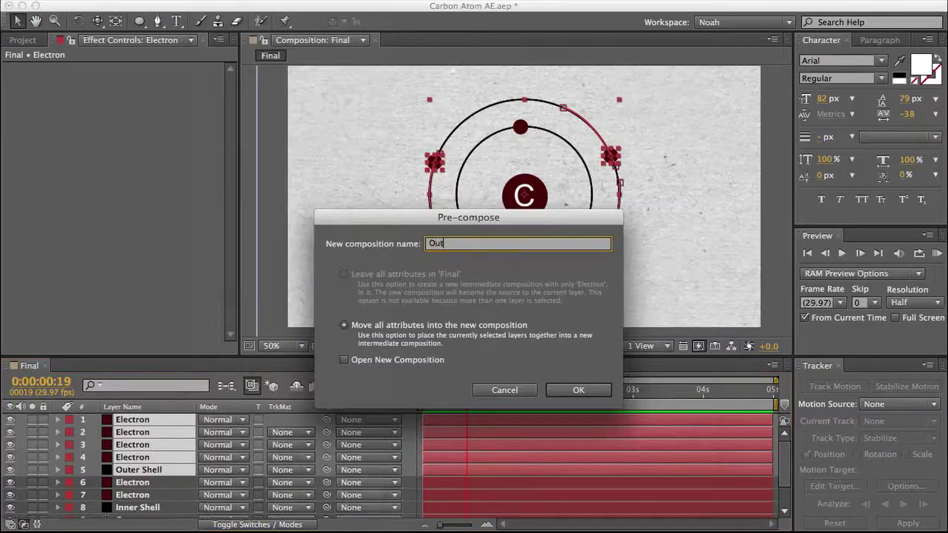
pyautogui.click(578, 390)
# Step: Pre-compose the two inner Electron layers and the Inner Shell layer as Inner Shell, moving all attributes into the new composition
pyautogui.click(145, 433)
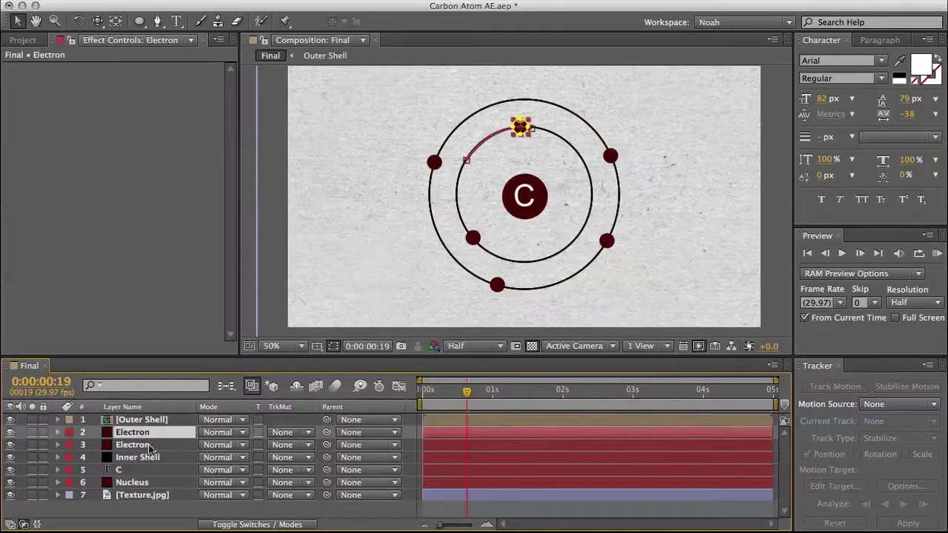
pyautogui.keyDown('shift'); pyautogui.click(143, 461); pyautogui.keyUp('shift')
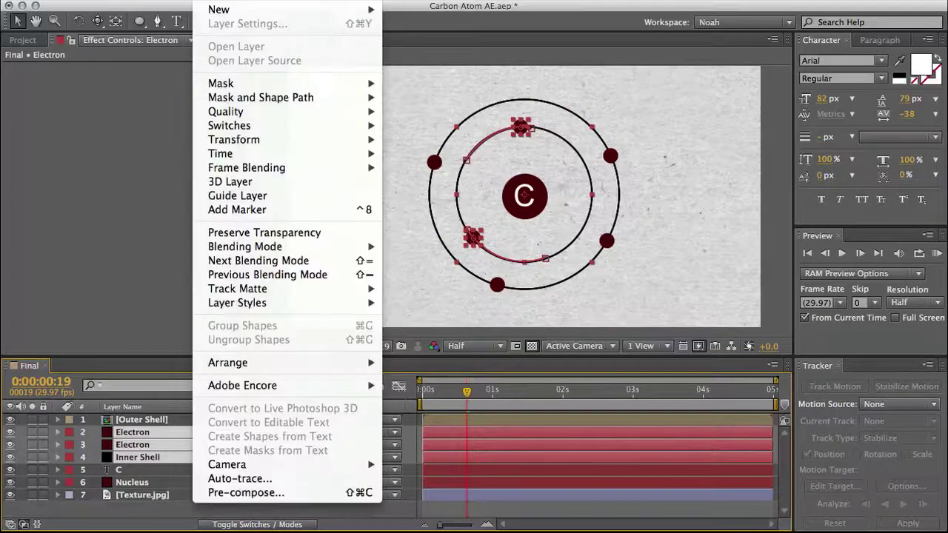
pyautogui.click(253, 490)
pyautogui.write('Inner Shell')
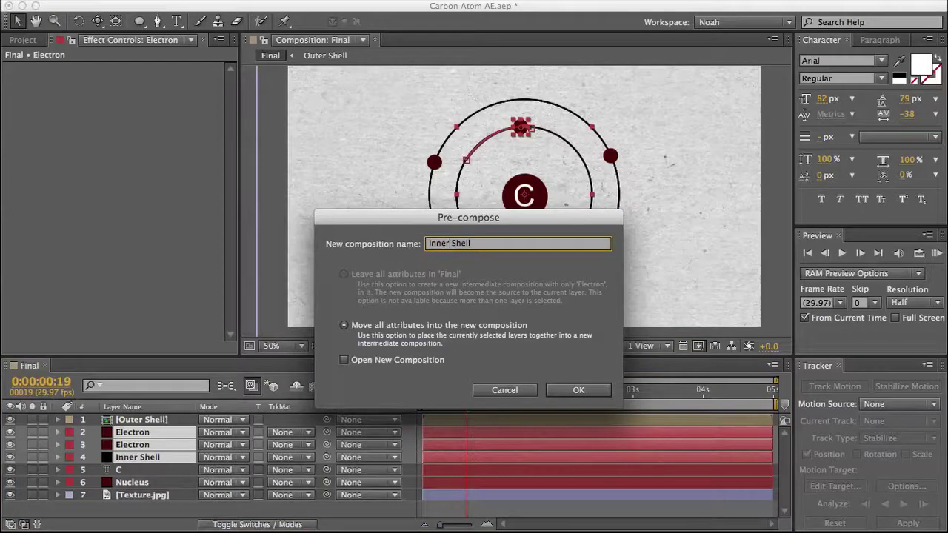
pyautogui.press('Return')
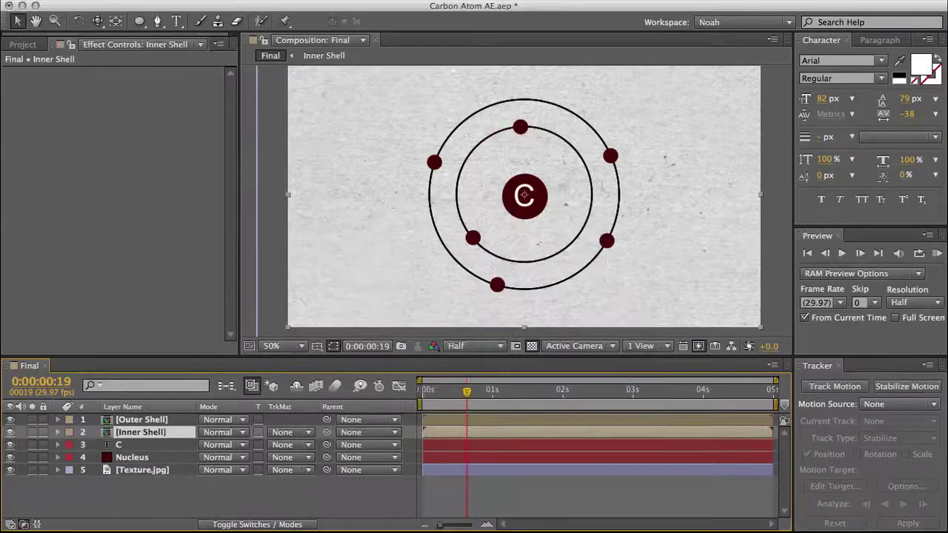
# Step: Pre-compose the C text layer and the Nucleus layer as Nucleus, moving all attributes into the new composition
pyautogui.click(118, 447)
pyautogui.keyDown('shift'); pyautogui.click(137, 458); pyautogui.keyUp('shift')
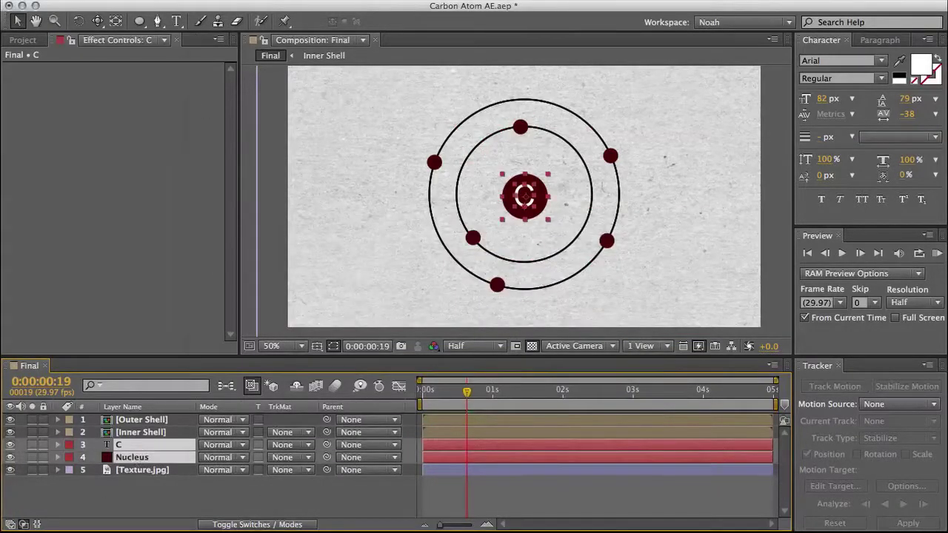
pyautogui.rightClick(191, 457)
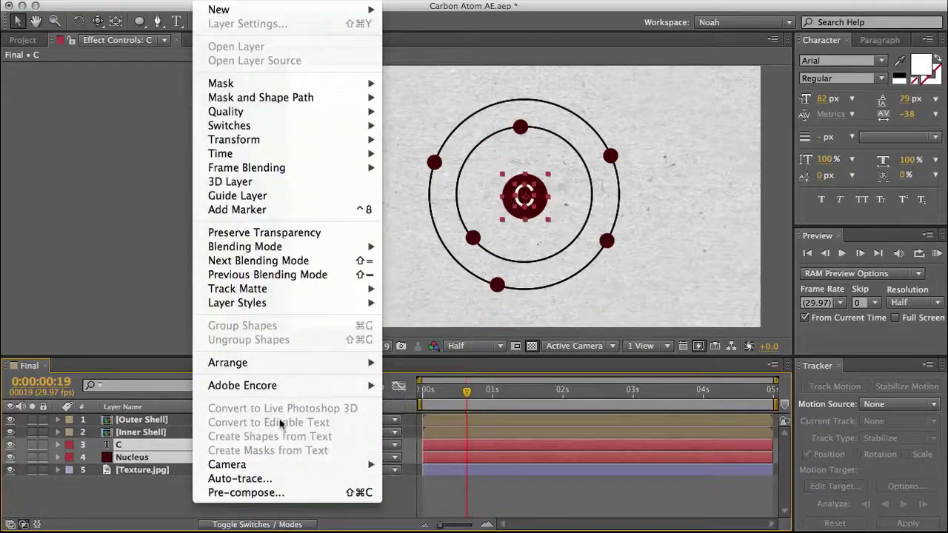
pyautogui.click(276, 493)
pyautogui.write('Nucleus')
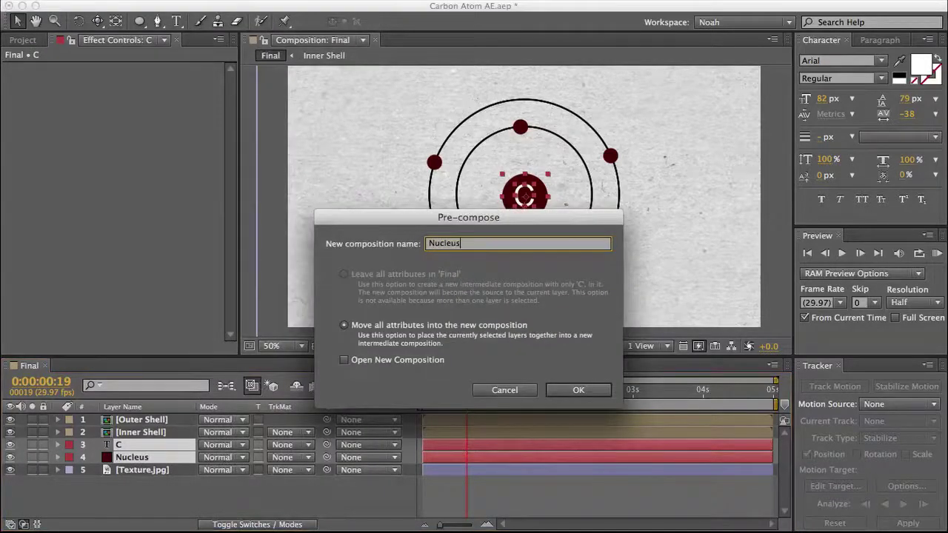
pyautogui.press('Return')
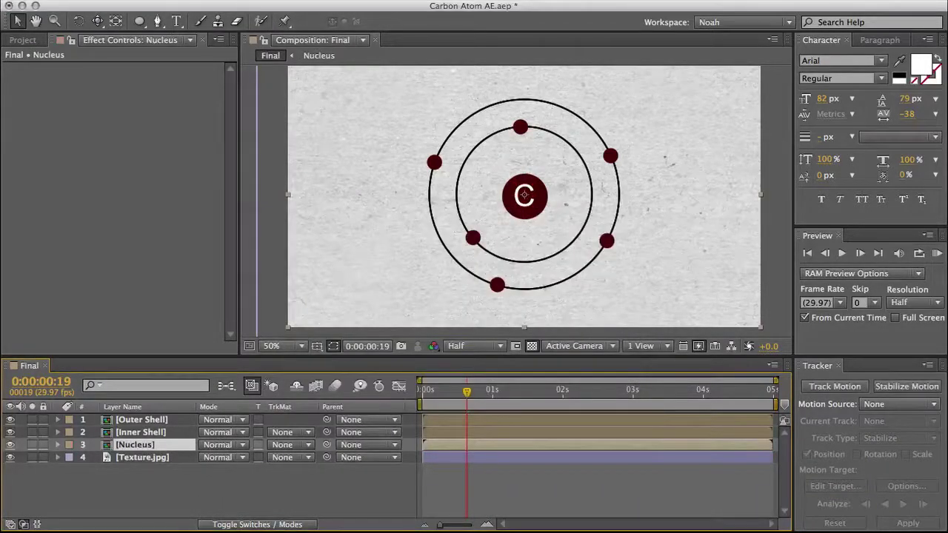
# Step: Make the Outer Shell, Inner Shell and Nucleus layers 3D, leaving Texture.jpg as a 2D layer
pyautogui.click(273, 524)
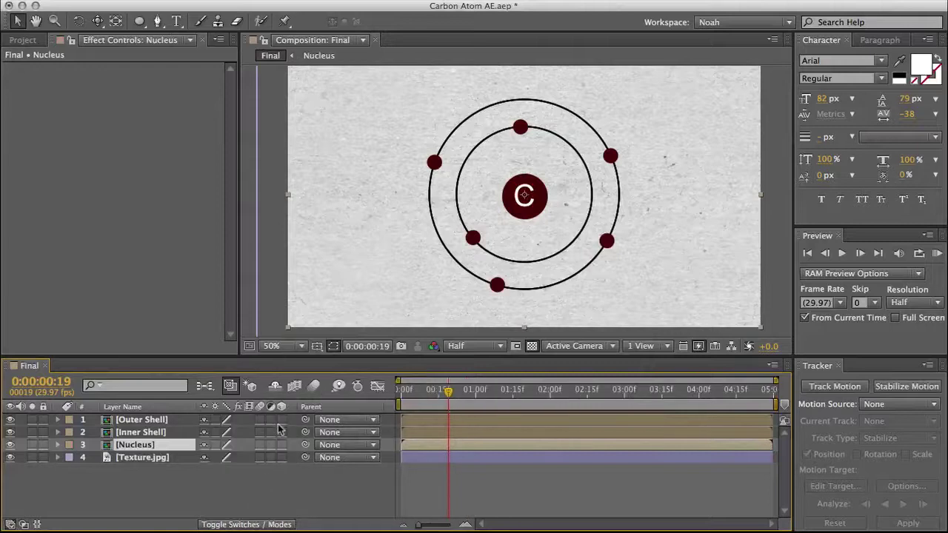
pyautogui.moveTo(282, 419); pyautogui.dragTo(282, 445)
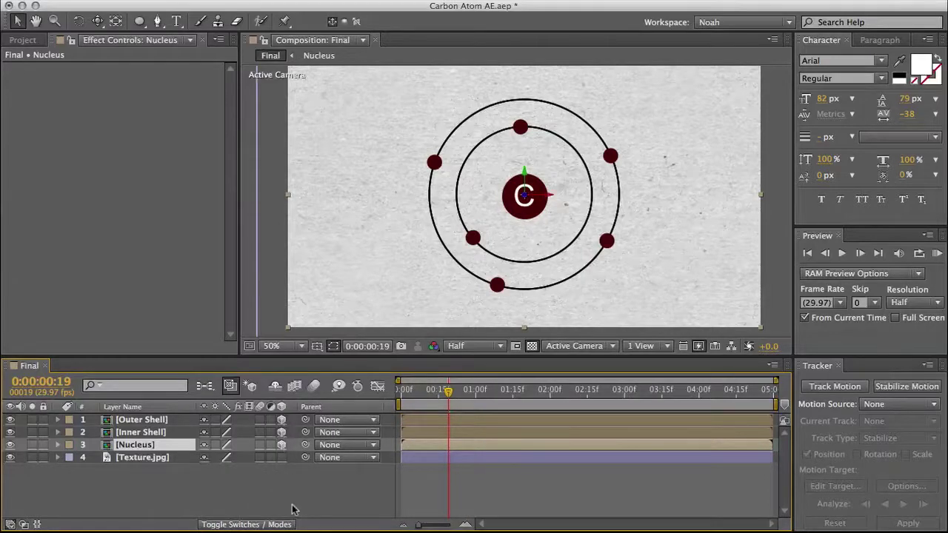
pyautogui.click(292, 474)
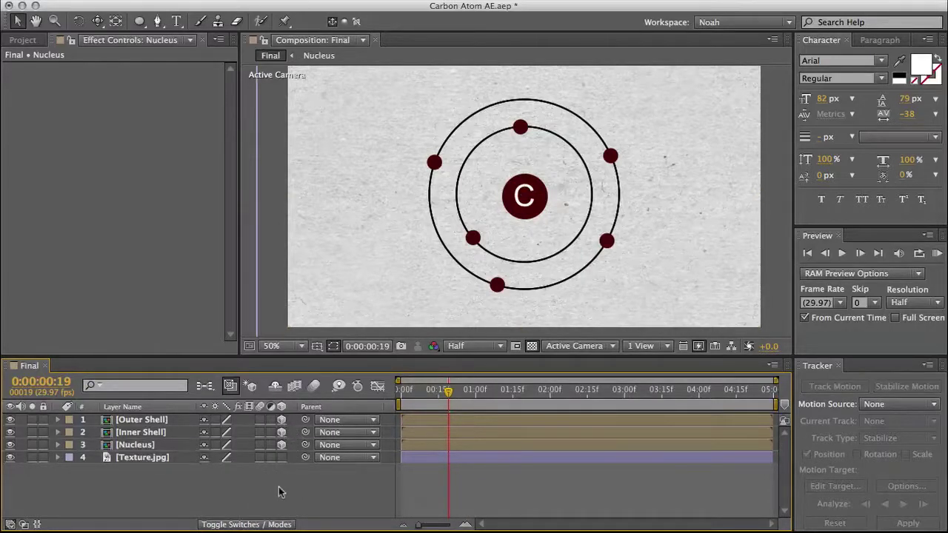
# Step: Add a two-node camera named Camera 1 with the 35mm preset to the Final composition
pyautogui.rightClick(280, 491)
pyautogui.click(243, 489)
pyautogui.click(211, 1)
pyautogui.moveTo(224, 9)
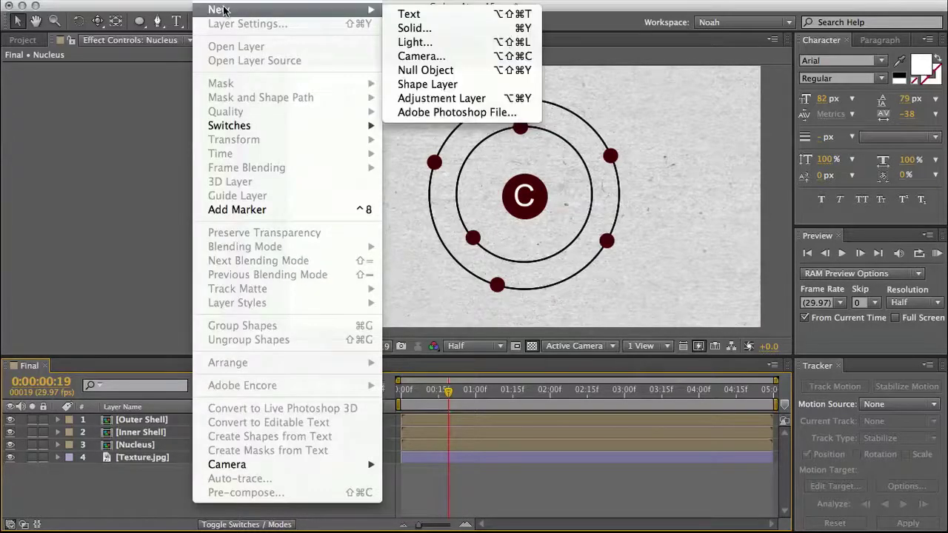
pyautogui.click(463, 56)
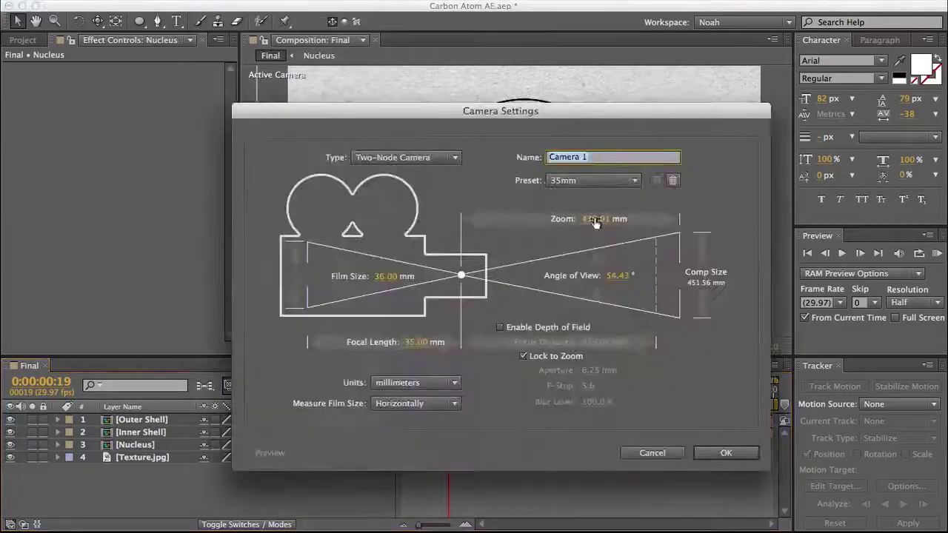
pyautogui.click(726, 453)
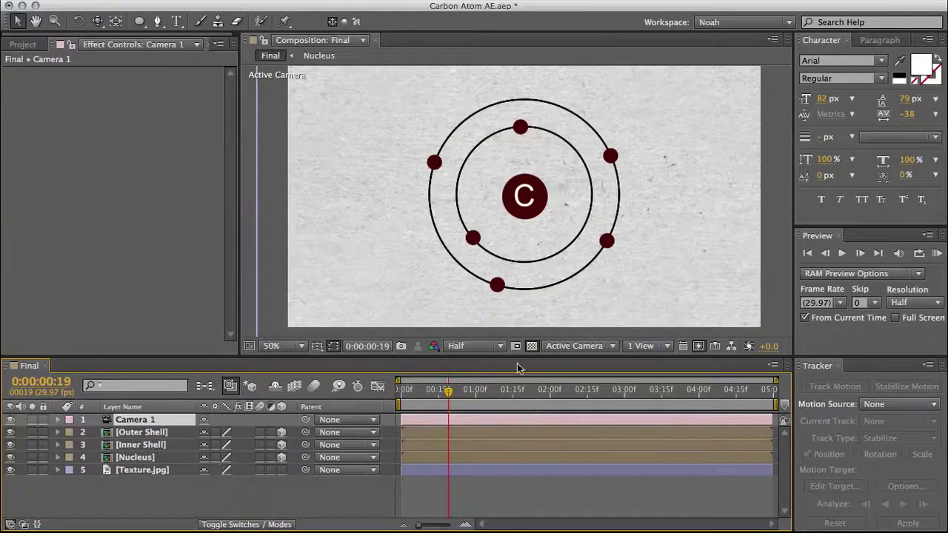
# Step: Keyframe Camera 1's Point of Interest, Position, Orientation and X, Y and Z Rotation at 0:00:00:15
pyautogui.press('h')
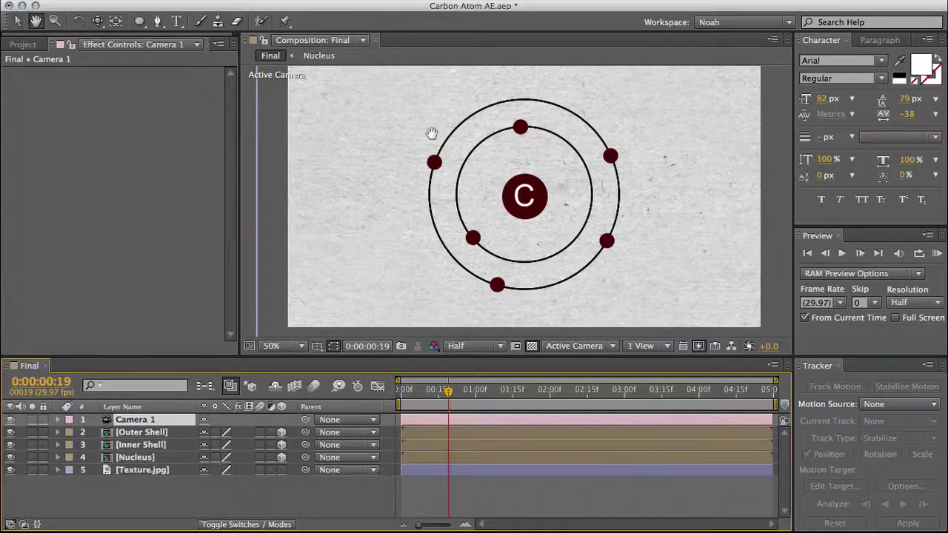
pyautogui.moveTo(432, 135); pyautogui.dragTo(429, 139)
pyautogui.press('v')
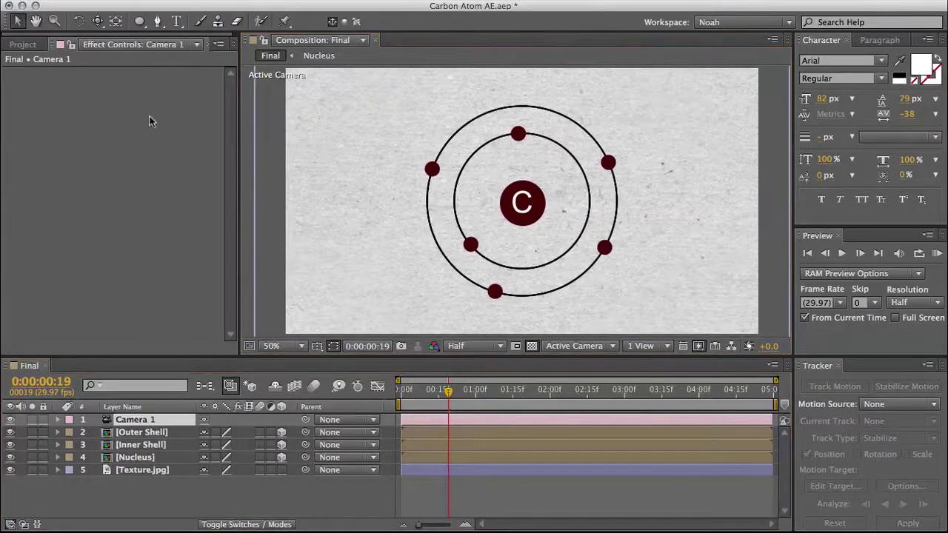
pyautogui.moveTo(448, 395); pyautogui.dragTo(437, 392)
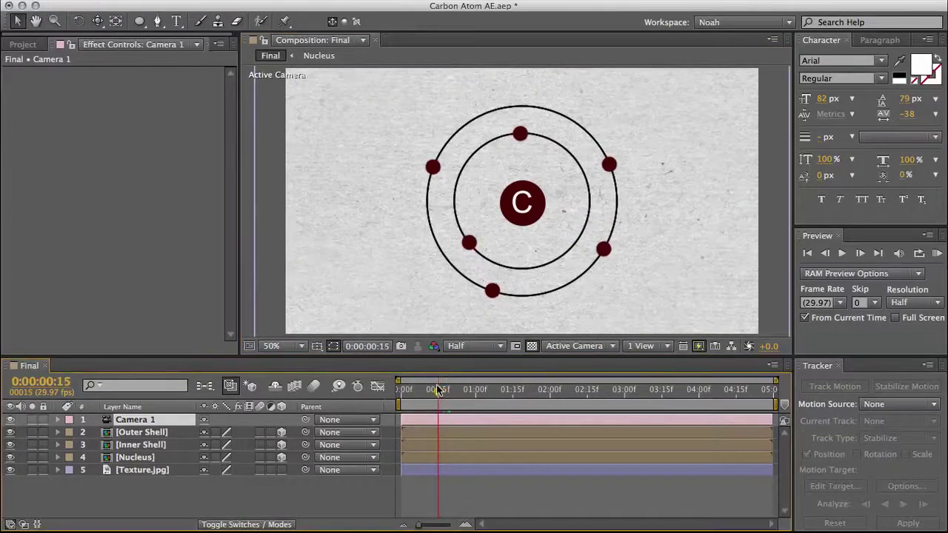
pyautogui.click(58, 420)
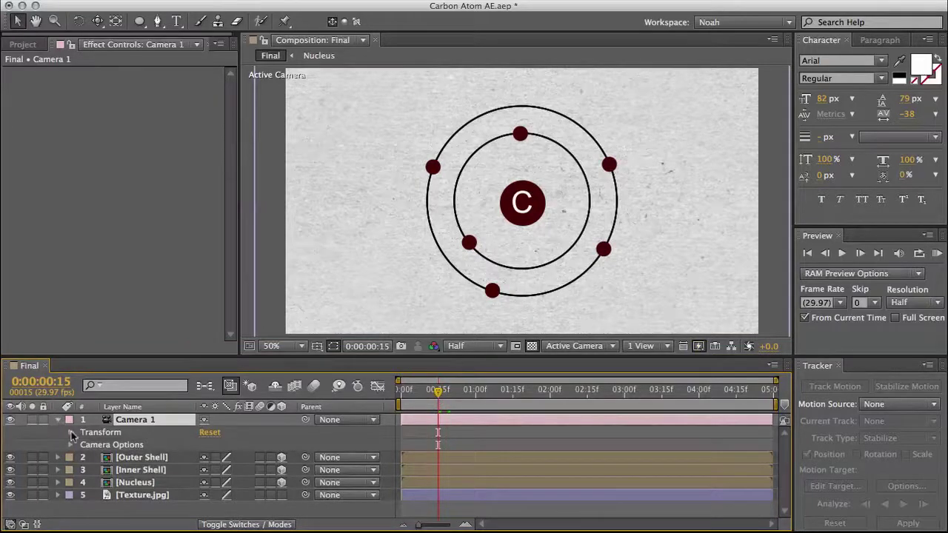
pyautogui.click(70, 432)
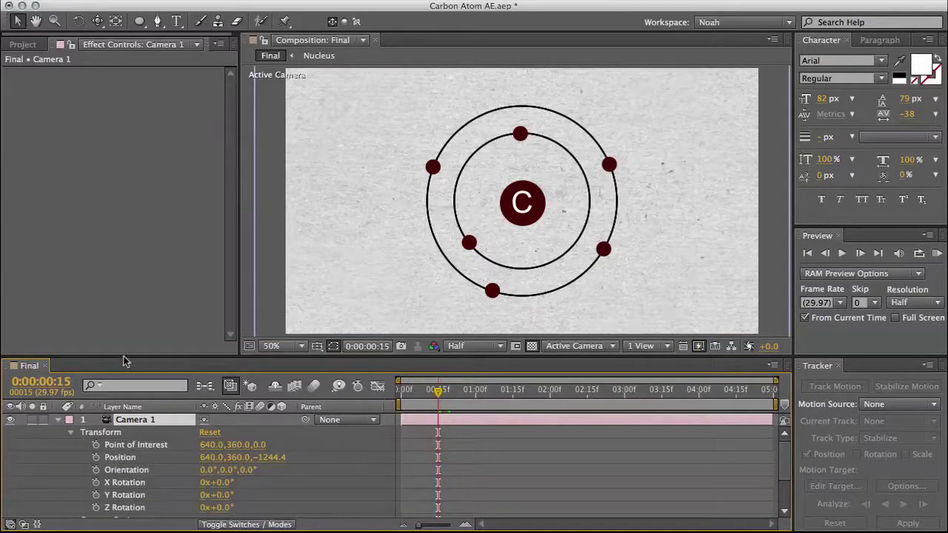
pyautogui.moveTo(124, 356); pyautogui.dragTo(124, 354)
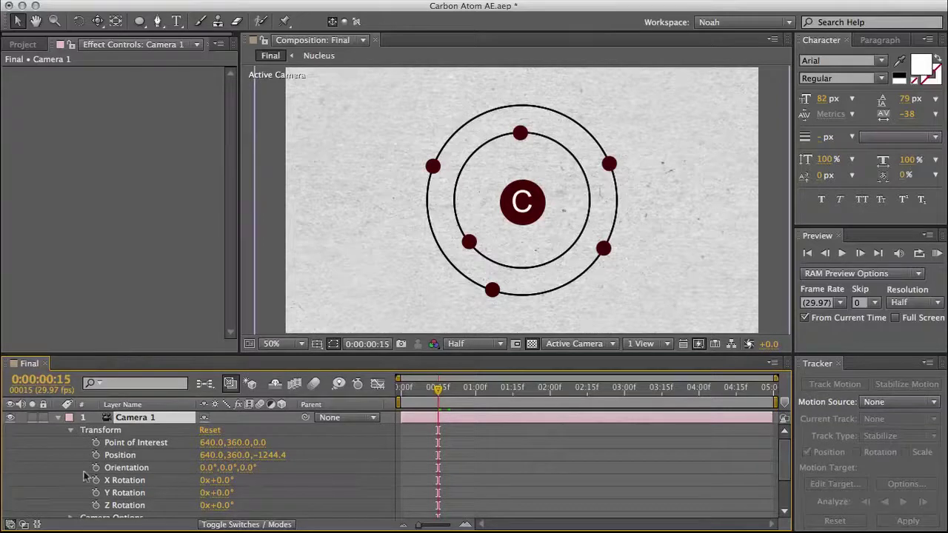
pyautogui.moveTo(96, 442); pyautogui.dragTo(102, 503)
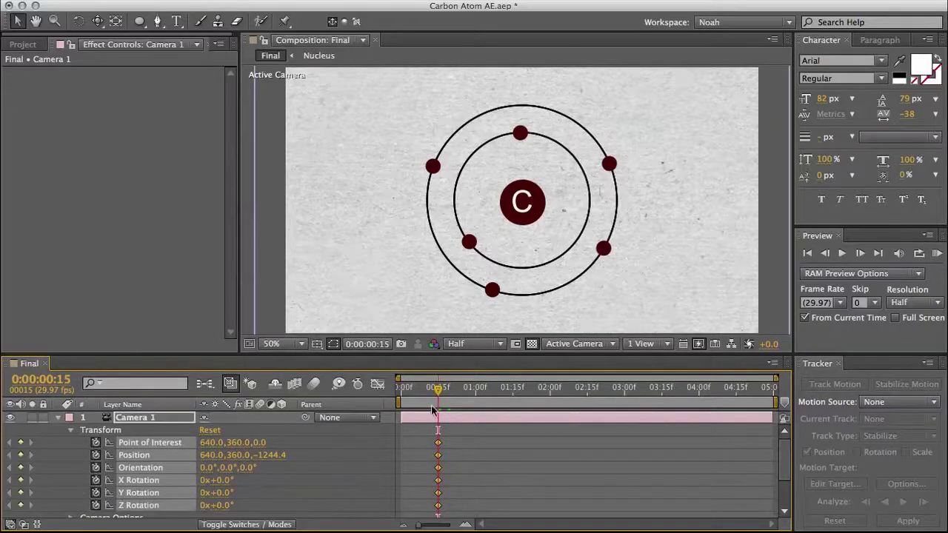
# Step: Try orbiting Camera 1 to a different view at 0:00:00:00 with the Unified Camera tool and undo the move
pyautogui.moveTo(439, 398); pyautogui.dragTo(391, 395)
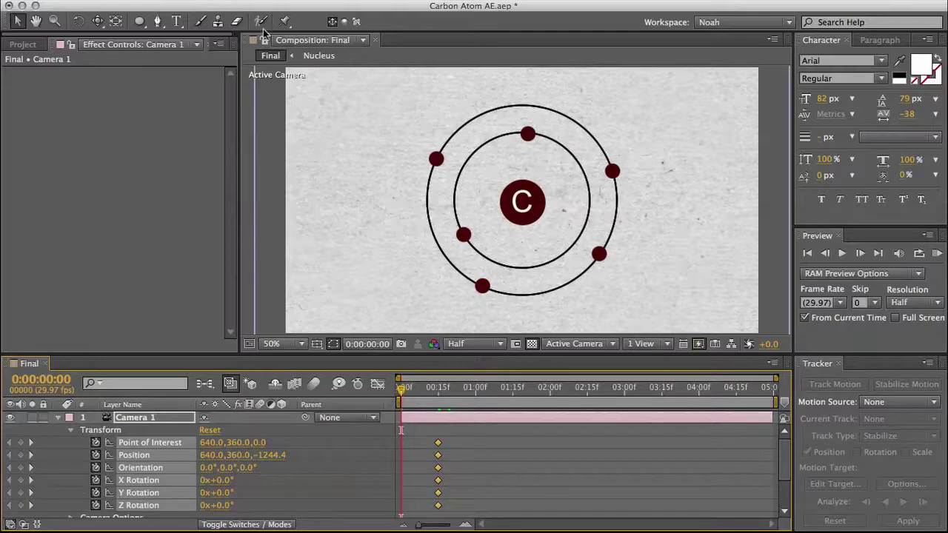
pyautogui.click(97, 20)
pyautogui.moveTo(414, 206); pyautogui.dragTo(456, 148)
pyautogui.press('super+z')
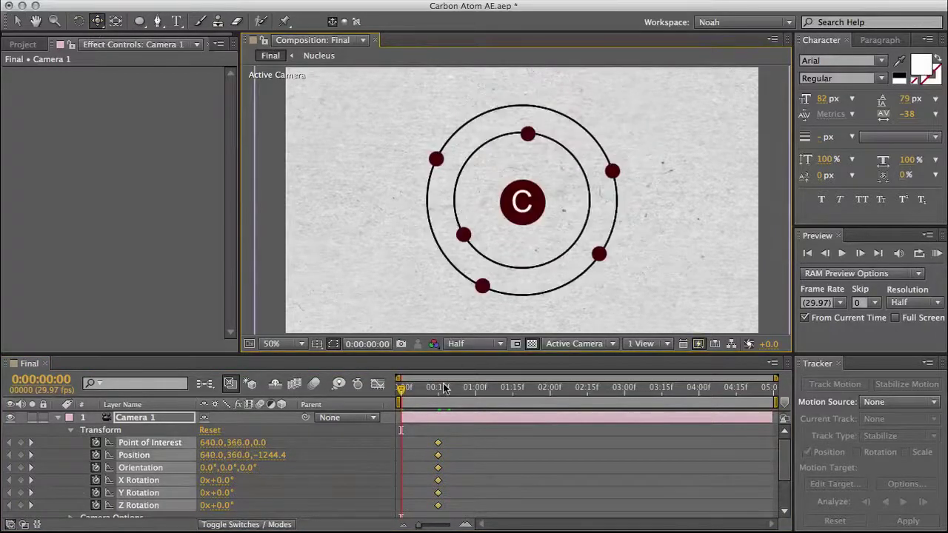
# Step: Make Texture.jpg a 3D layer, and at 0:00:00:00 track Camera 1 to shift the atom up and right and move closer, Z about -1088
pyautogui.scroll(-5, 440, 425)
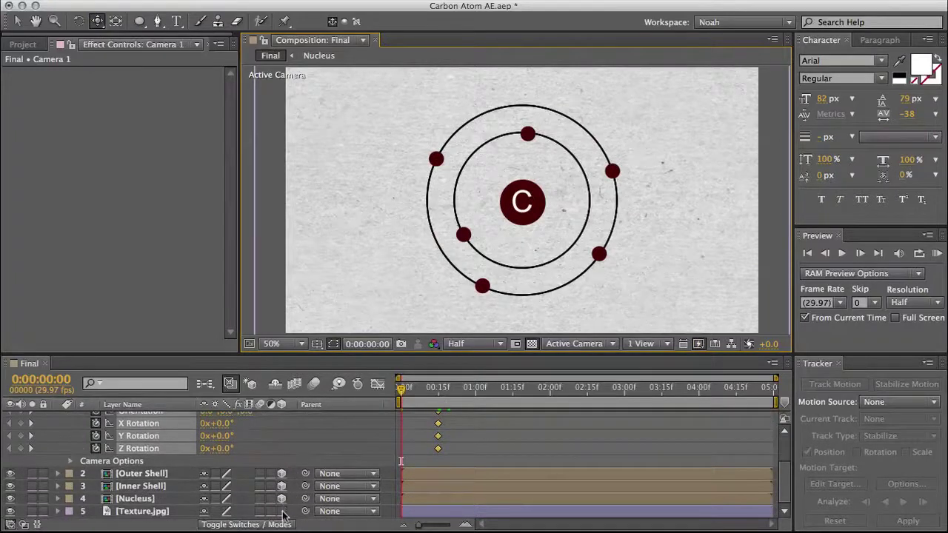
pyautogui.scroll(5, 428, 437)
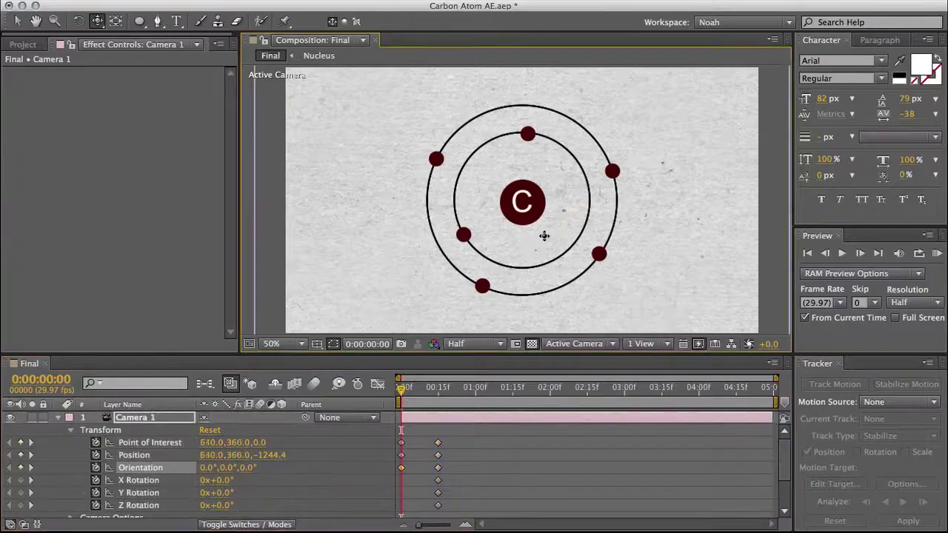
pyautogui.moveTo(546, 235); pyautogui.dragTo(577, 171)
pyautogui.click(97, 21)
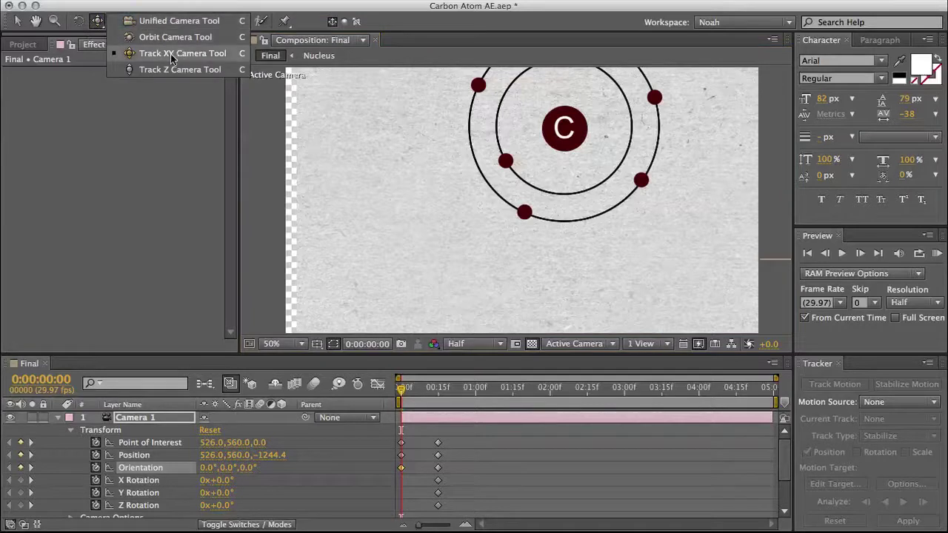
pyautogui.click(222, 70)
pyautogui.moveTo(586, 152); pyautogui.dragTo(587, 171)
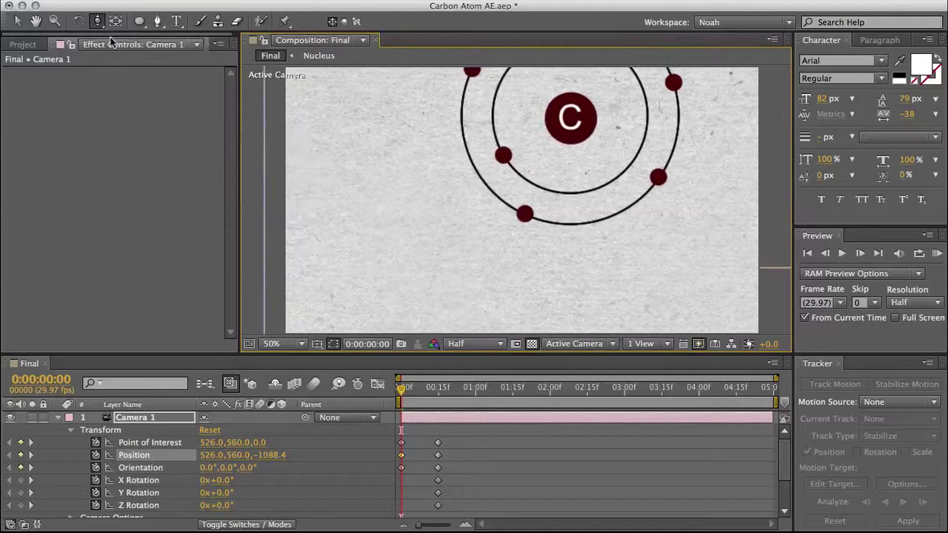
pyautogui.click(17, 21)
pyautogui.moveTo(400, 392)
pyautogui.mouseDown()
pyautogui.moveTo(436, 398)
pyautogui.moveTo(398, 391)
pyautogui.mouseUp()
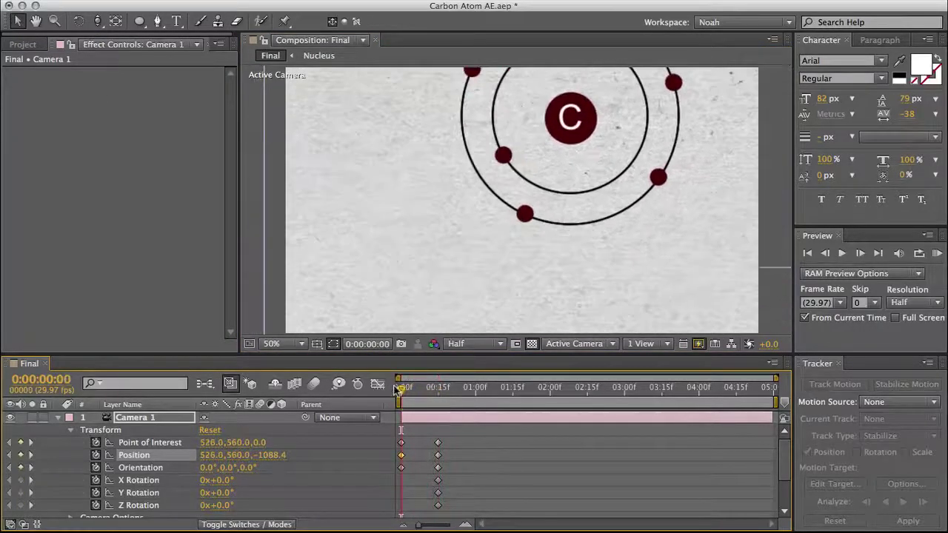
# Step: At 0:00:00:00, track Camera 1 further off the atom and push in, to a Position of about 505, 607, -987
pyautogui.click(98, 21)
pyautogui.click(177, 54)
pyautogui.moveTo(491, 163); pyautogui.dragTo(498, 146)
pyautogui.click(97, 20)
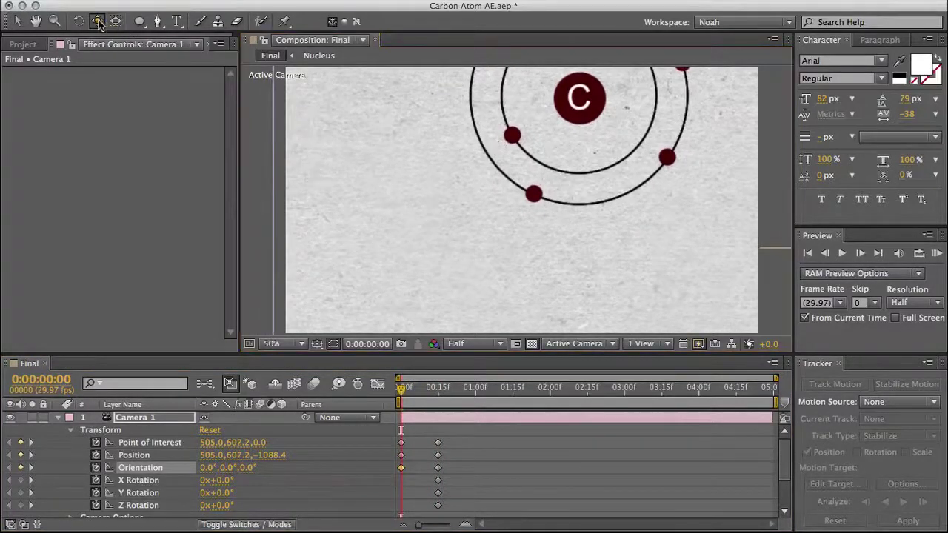
pyautogui.click(152, 69)
pyautogui.moveTo(501, 126); pyautogui.dragTo(527, 120)
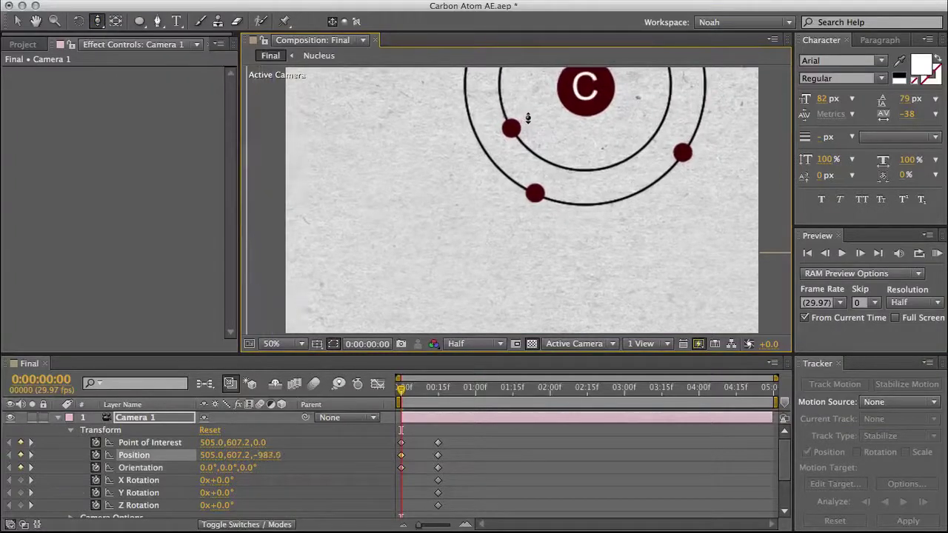
pyautogui.click(98, 21)
pyautogui.click(83, 145)
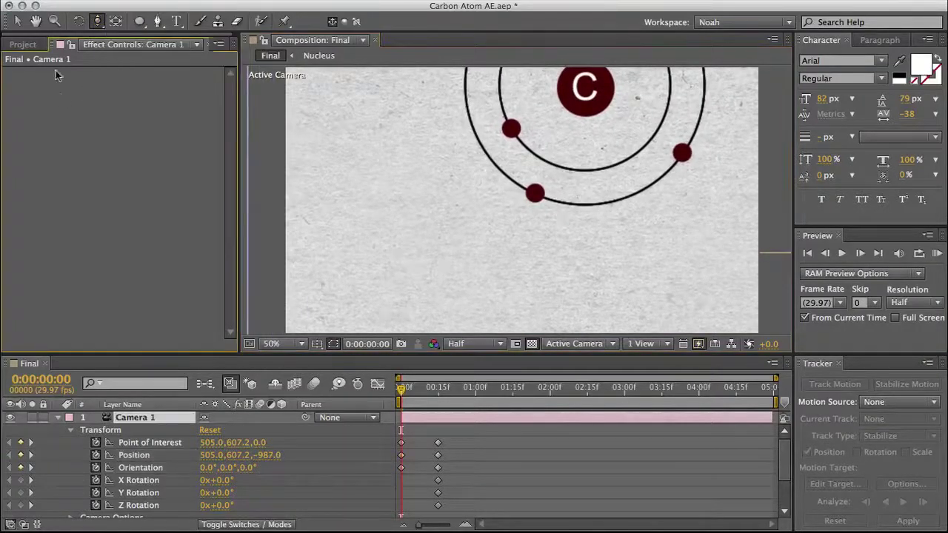
pyautogui.click(14, 20)
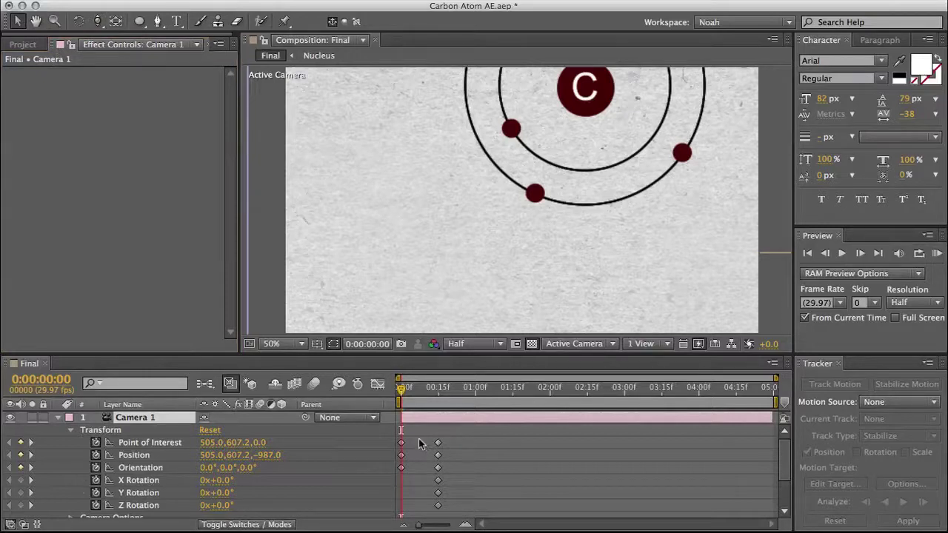
# Step: Apply Easy Ease Out to Camera 1's keyframes at 0:00:00:00 and Easy Ease In to those at 0:00:00:15
pyautogui.moveTo(416, 436); pyautogui.dragTo(404, 475)
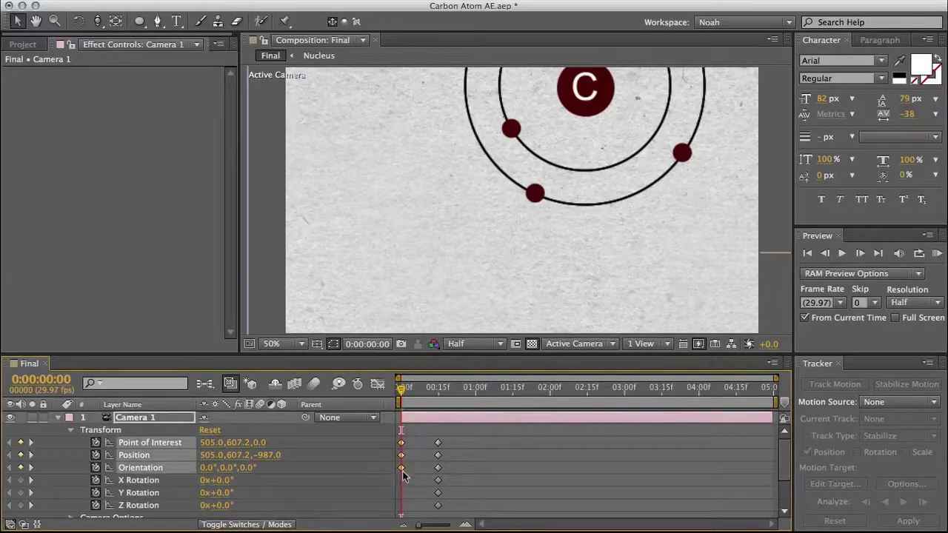
pyautogui.rightClick(402, 475)
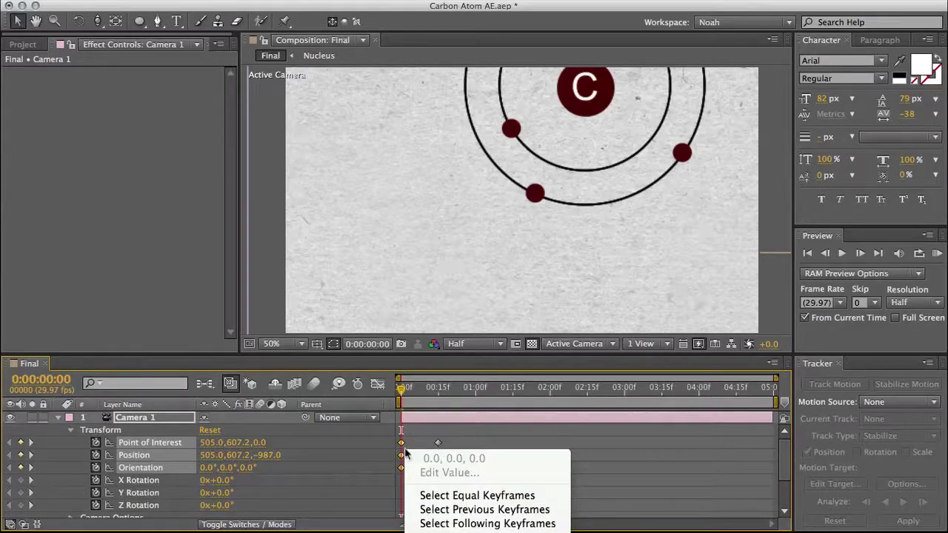
pyautogui.moveTo(474, 532)
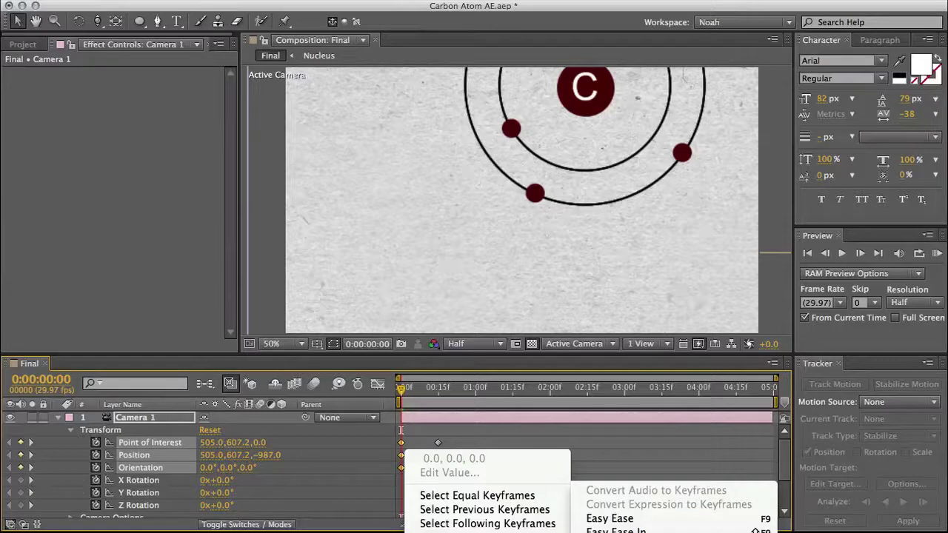
pyautogui.click(610, 518)
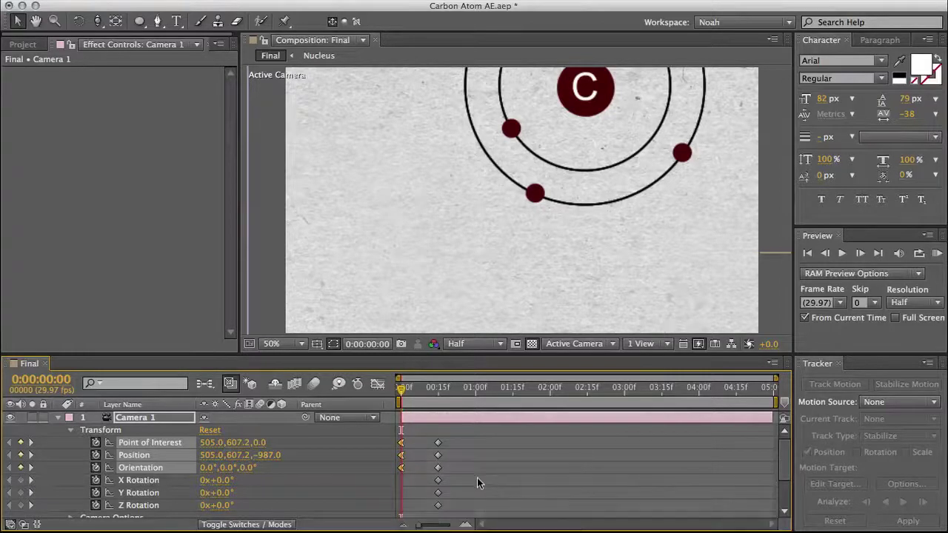
pyautogui.moveTo(458, 437); pyautogui.dragTo(431, 517)
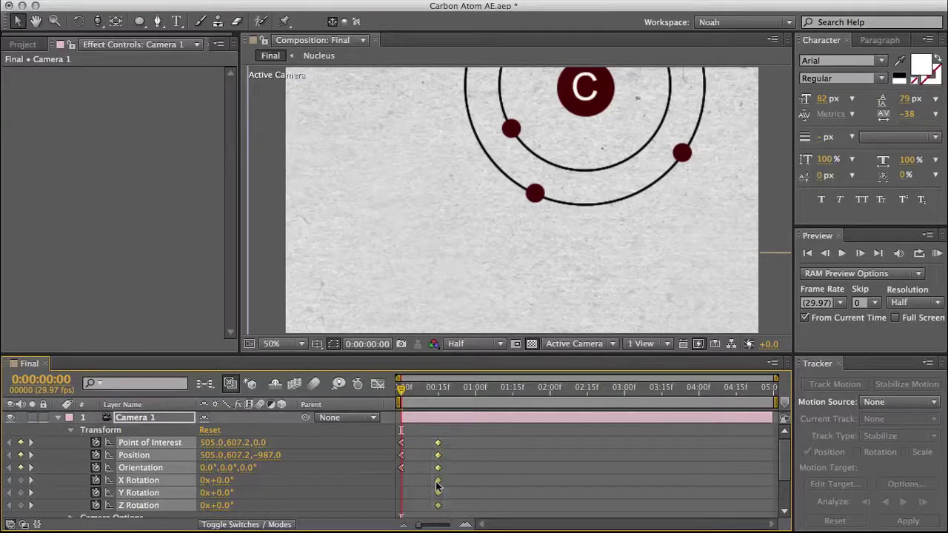
pyautogui.rightClick(438, 447)
pyautogui.moveTo(519, 532)
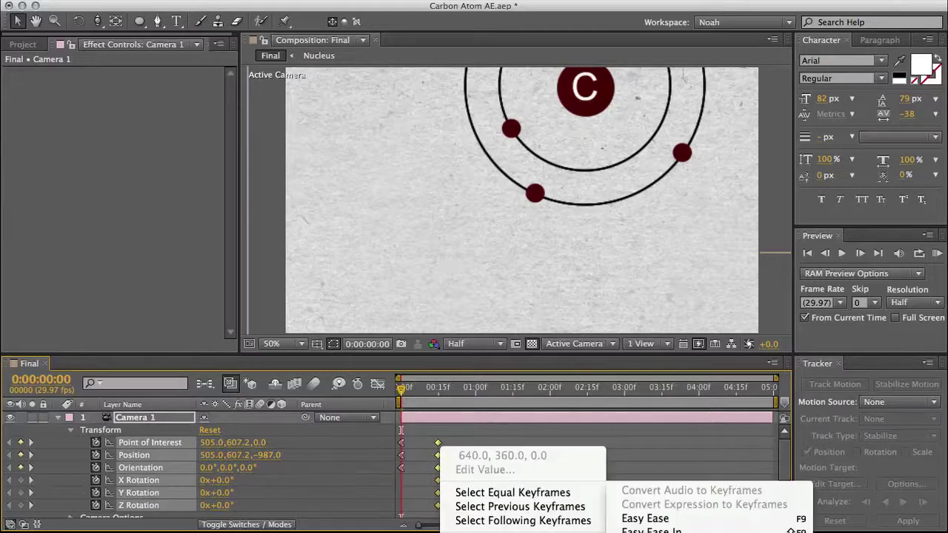
pyautogui.click(652, 531)
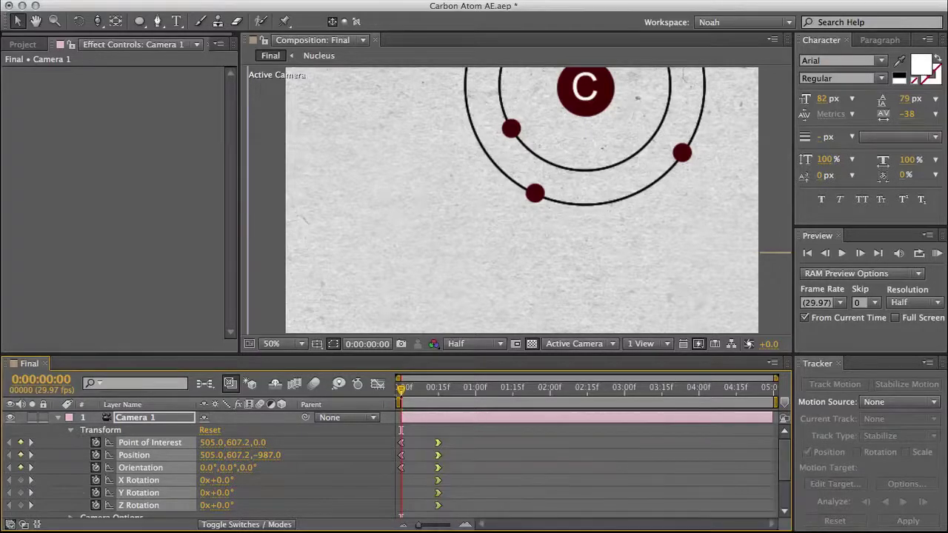
# Step: Enable motion blur for the Final composition and for the Outer Shell, Inner Shell, Nucleus and Texture.jpg layers
pyautogui.moveTo(402, 394); pyautogui.dragTo(422, 401)
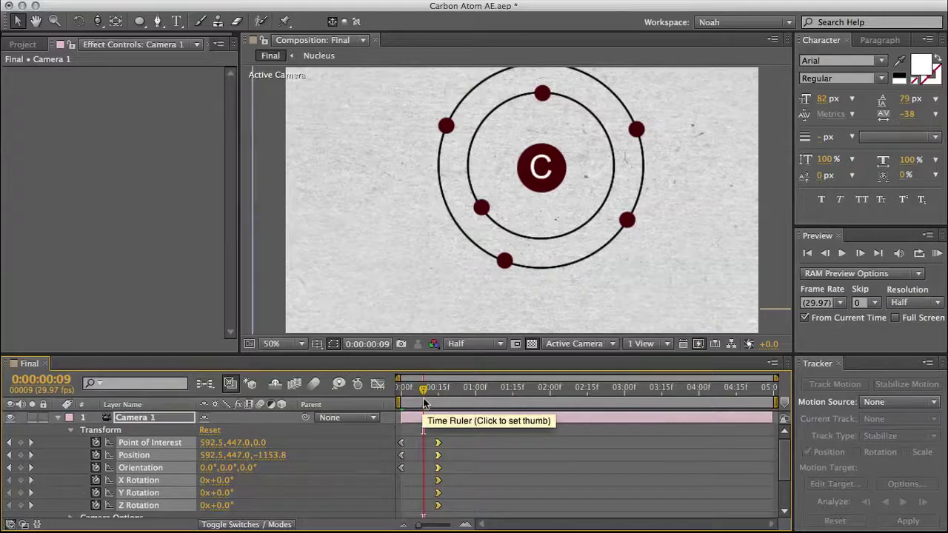
pyautogui.moveTo(423, 390); pyautogui.dragTo(419, 390)
pyautogui.click(313, 384)
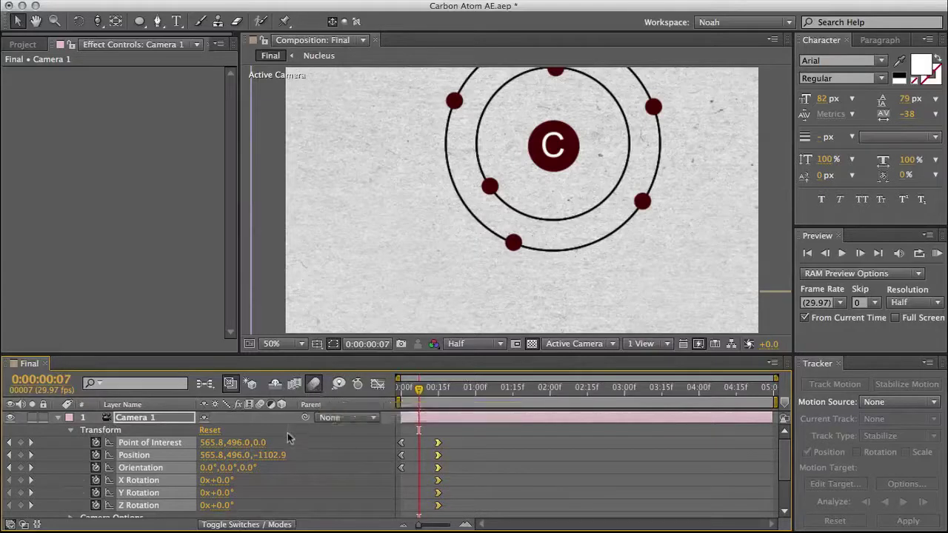
pyautogui.scroll(-5, 291, 434)
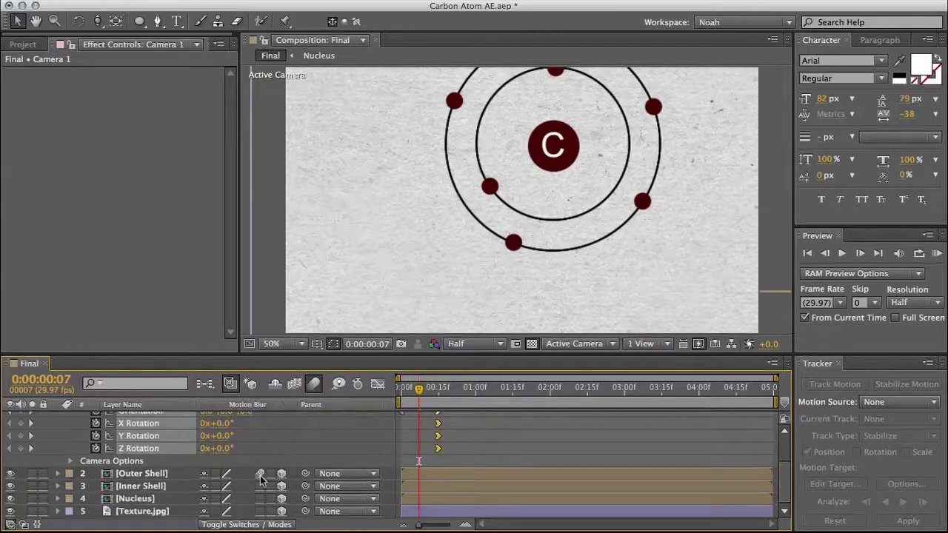
pyautogui.moveTo(260, 475); pyautogui.dragTo(262, 513)
pyautogui.scroll(5, 418, 457)
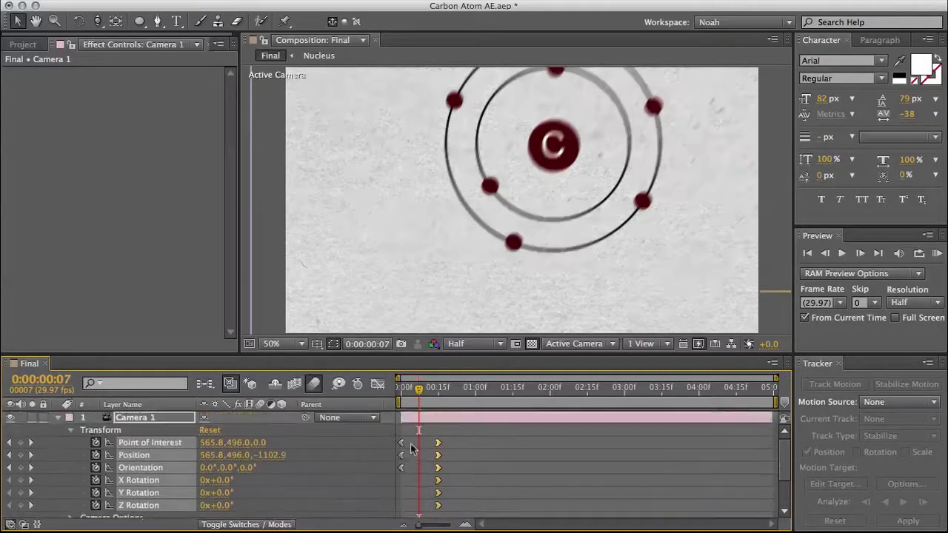
pyautogui.moveTo(409, 389)
pyautogui.mouseDown()
pyautogui.moveTo(434, 389)
pyautogui.moveTo(397, 394)
pyautogui.mouseUp()
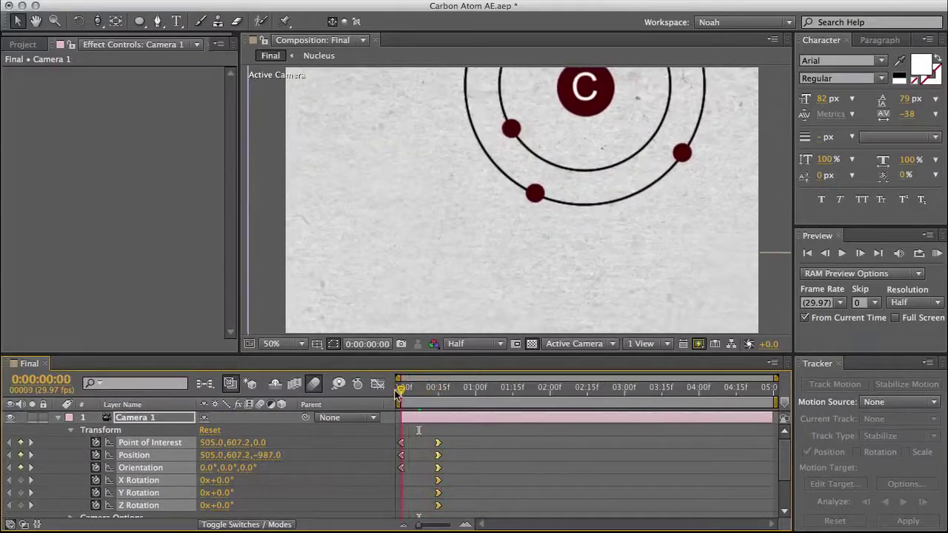
# Step: Add the expression wiggle(1,5) to Camera 1's Position and wiggle(1,1.5) to its Orientation
pyautogui.click(134, 417)
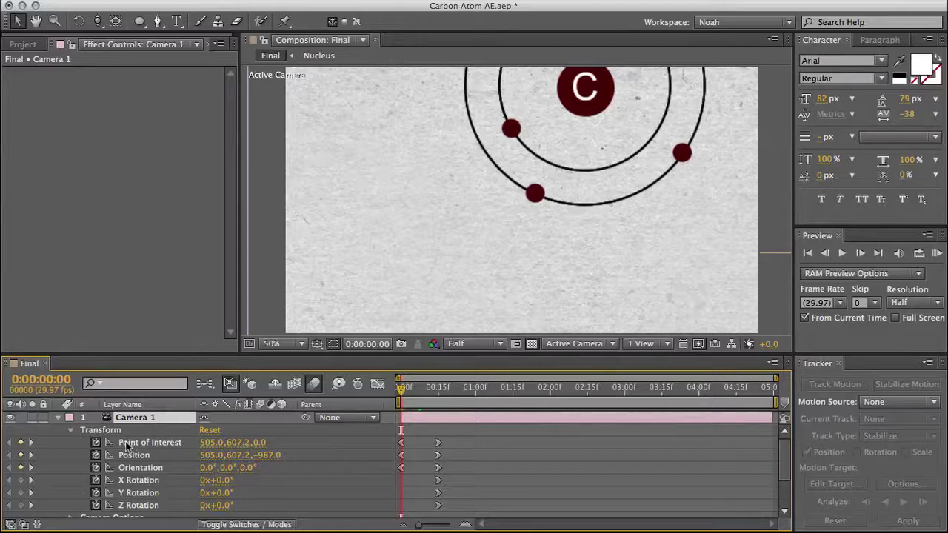
pyautogui.keyDown('alt'); pyautogui.click(96, 454); pyautogui.keyUp('alt')
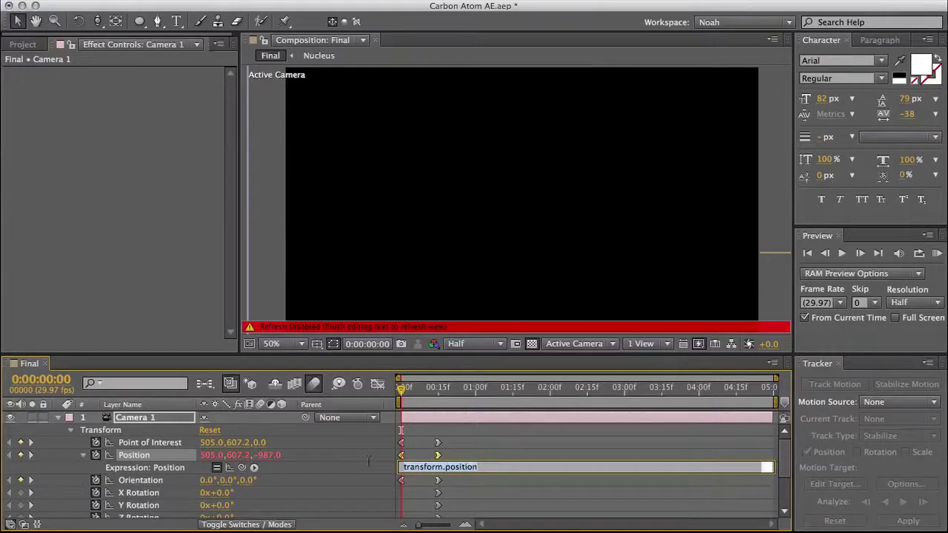
pyautogui.write('wiggle(1,5')
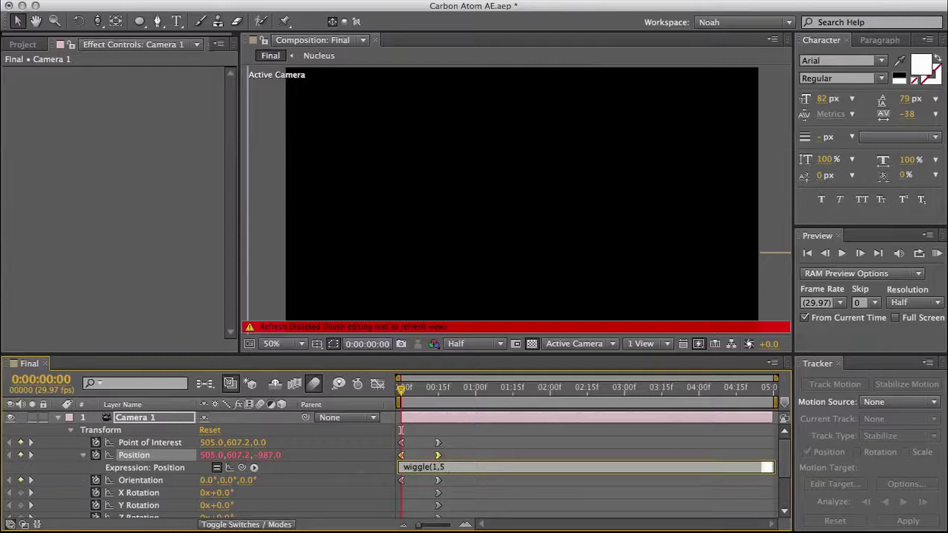
pyautogui.click(145, 419)
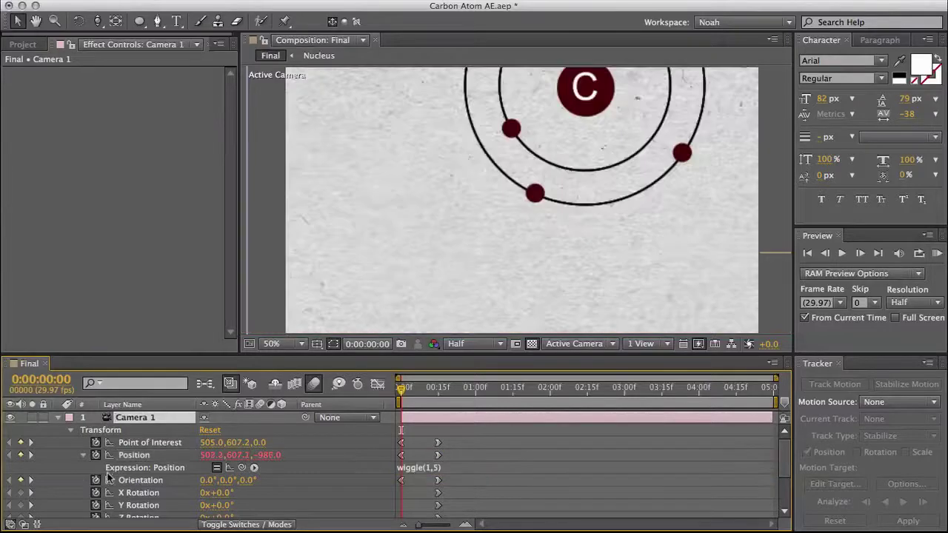
pyautogui.keyDown('alt'); pyautogui.click(99, 481); pyautogui.keyUp('alt')
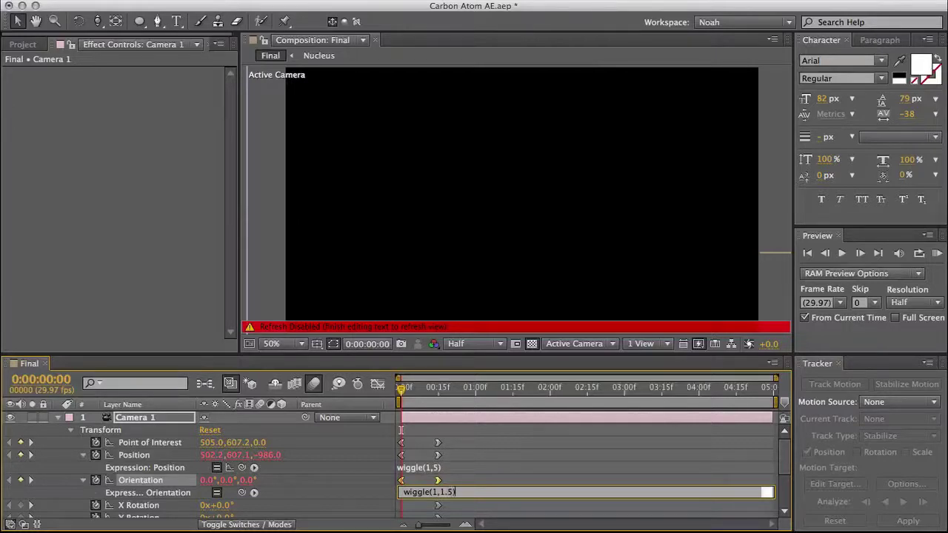
pyautogui.click(163, 415)
# Step: Play a RAM preview of the Final composition from 0:00:00:00 to check the camera move
pyautogui.moveTo(402, 388); pyautogui.dragTo(386, 404)
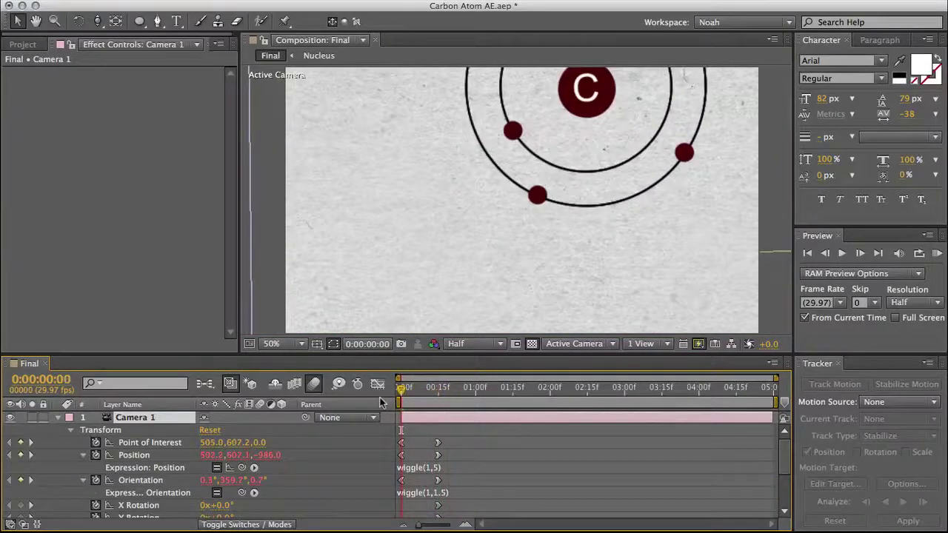
pyautogui.click(937, 252)
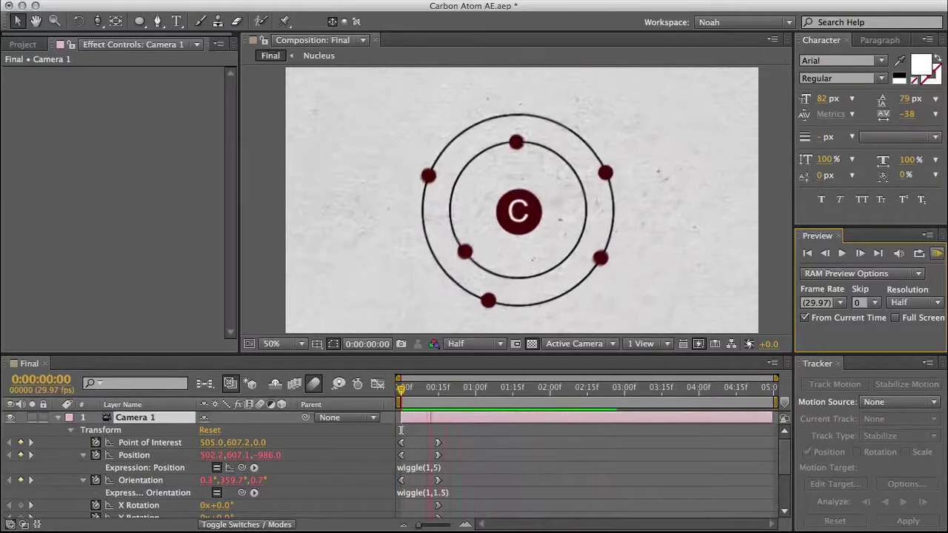
pyautogui.press('space')
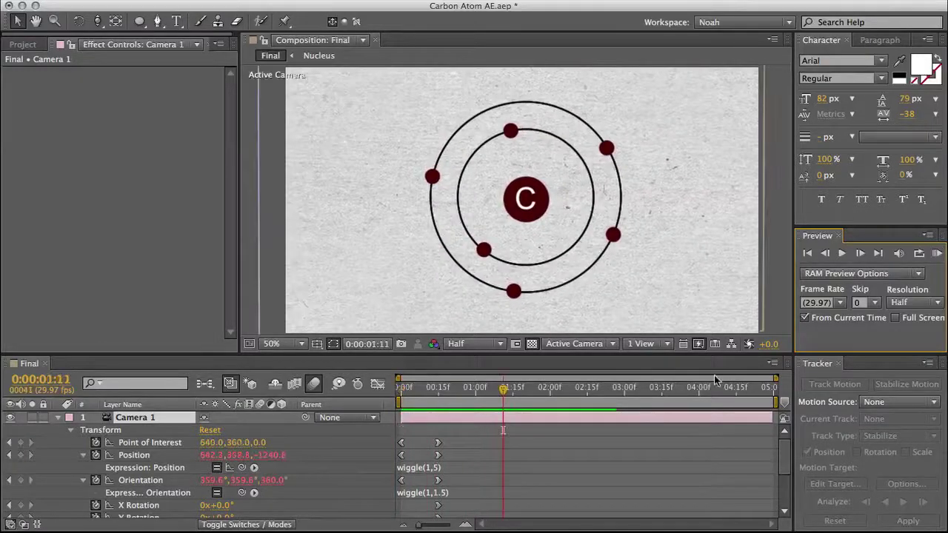
# Step: Keyframe Camera 1's Point of Interest, Position, Orientation and X, Y and Z Rotation at 0:00:03:15
pyautogui.moveTo(479, 386); pyautogui.dragTo(665, 402)
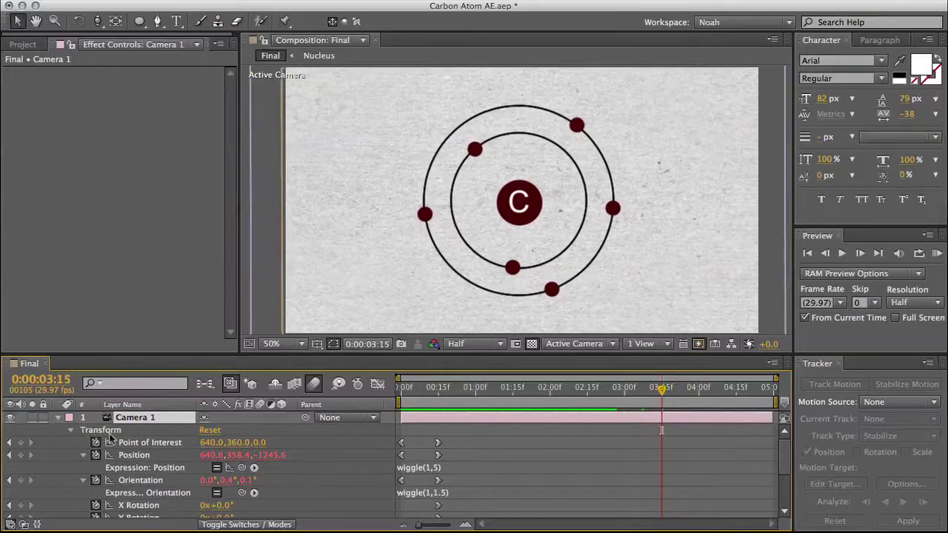
pyautogui.scroll(-2, 55, 448)
pyautogui.scroll(2, 51, 448)
pyautogui.click(20, 442)
pyautogui.click(21, 455)
pyautogui.click(21, 480)
pyautogui.click(21, 506)
pyautogui.scroll(-2, 28, 496)
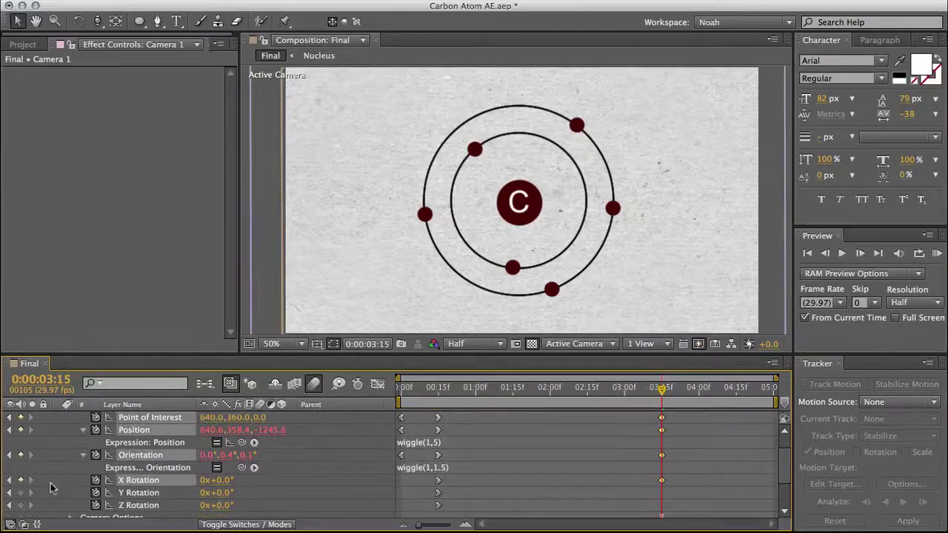
pyautogui.click(21, 493)
pyautogui.click(21, 505)
pyautogui.scroll(-3, 274, 448)
pyautogui.scroll(5, 278, 448)
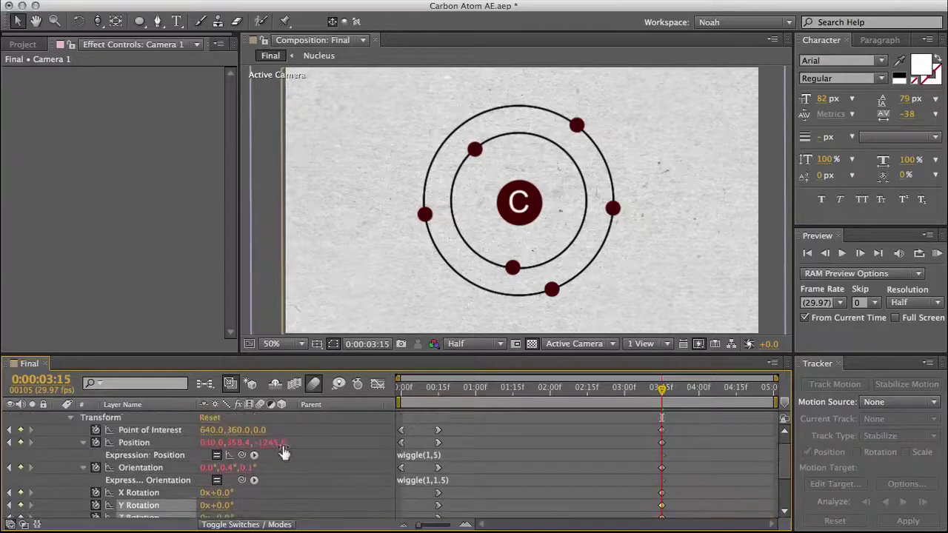
# Step: At 0:00:03:29, push Camera 1 in on the nucleus with the Track Z Camera tool, to a Z position of about -281
pyautogui.click(671, 420)
pyautogui.moveTo(665, 395); pyautogui.dragTo(696, 392)
pyautogui.moveTo(96, 24); pyautogui.dragTo(136, 72)
pyautogui.moveTo(505, 213); pyautogui.dragTo(522, 47)
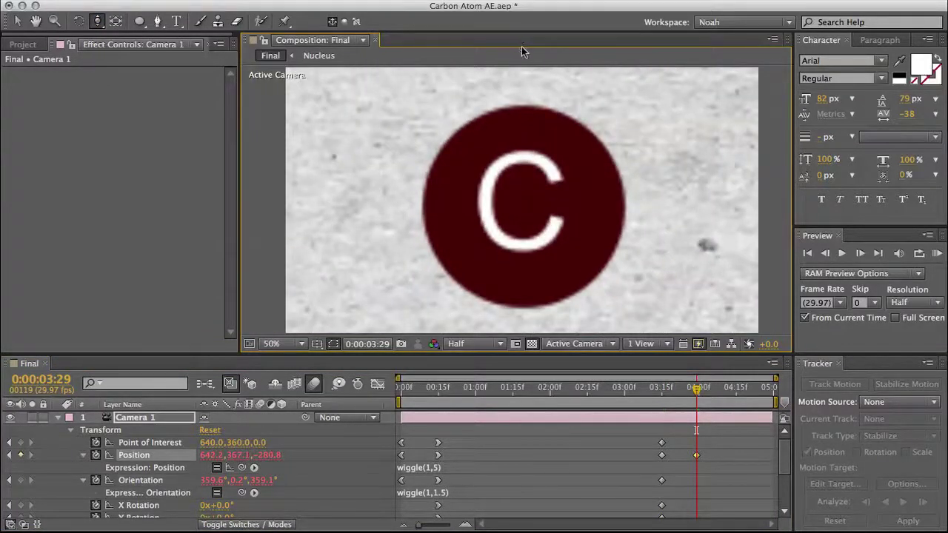
# Step: Apply Easy Ease Out to Camera 1's keyframes at 0:00:03:15 and Easy Ease In to its Position keyframe at 0:00:03:29
pyautogui.scroll(-2, 660, 447)
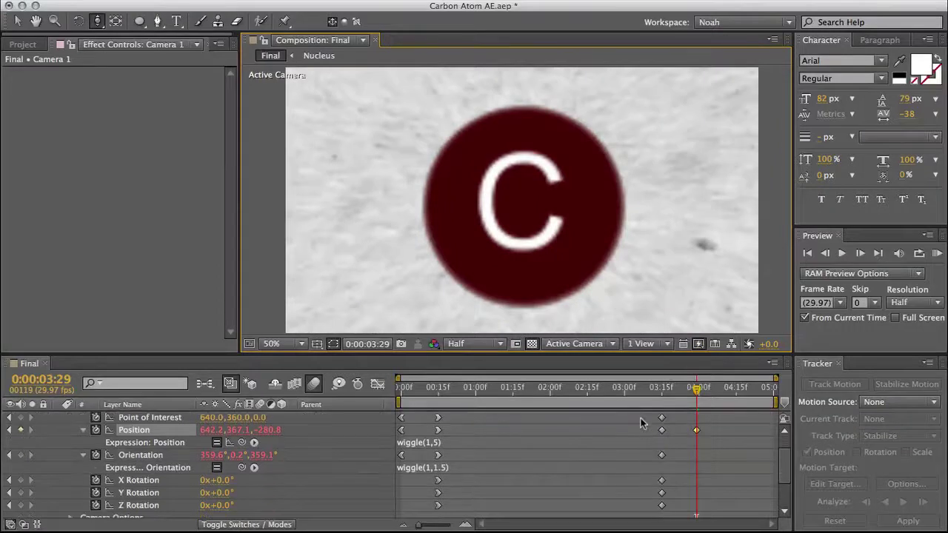
pyautogui.moveTo(641, 420); pyautogui.dragTo(674, 519)
pyautogui.rightClick(663, 485)
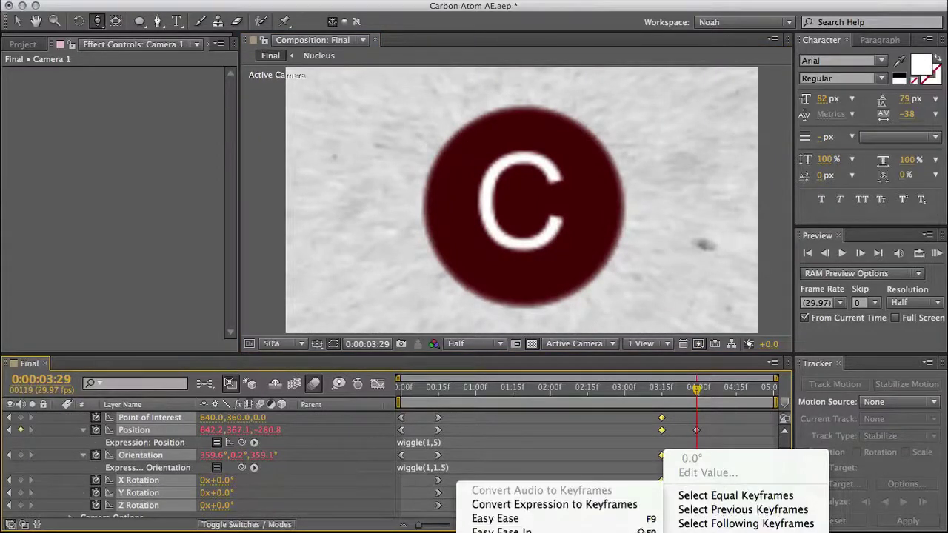
pyautogui.click(501, 530)
pyautogui.scroll(1, 709, 464)
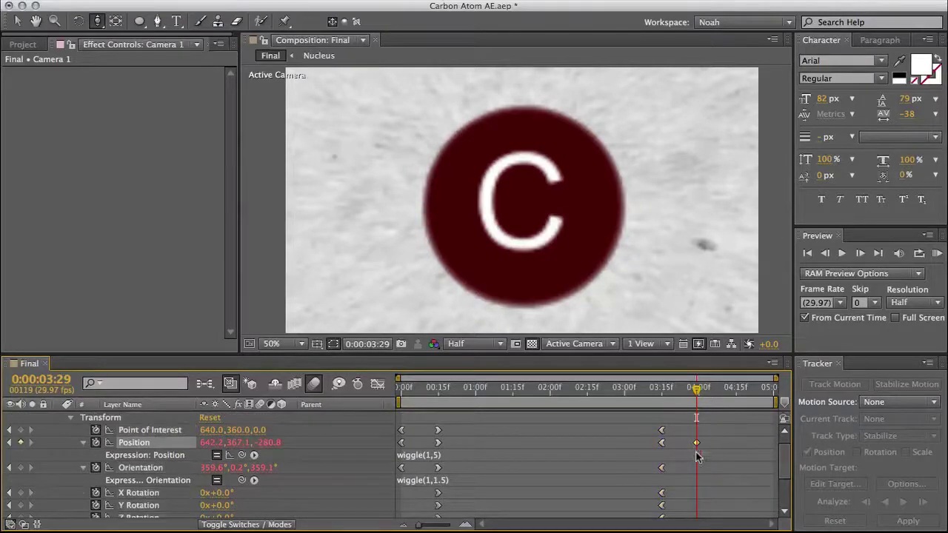
pyautogui.rightClick(697, 443)
pyautogui.moveTo(740, 532)
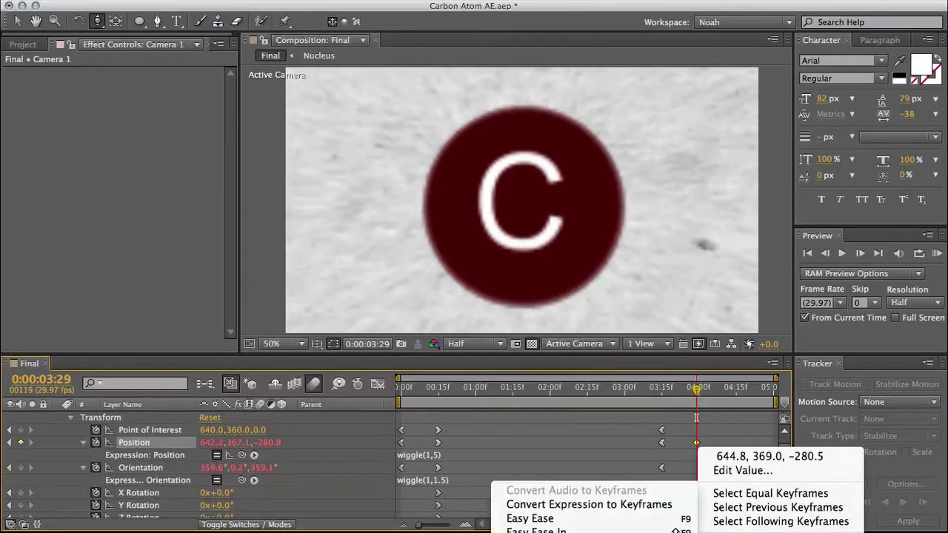
pyautogui.click(593, 531)
pyautogui.moveTo(685, 390)
pyautogui.mouseDown()
pyautogui.moveTo(657, 389)
pyautogui.moveTo(698, 388)
pyautogui.moveTo(697, 400)
pyautogui.mouseUp()
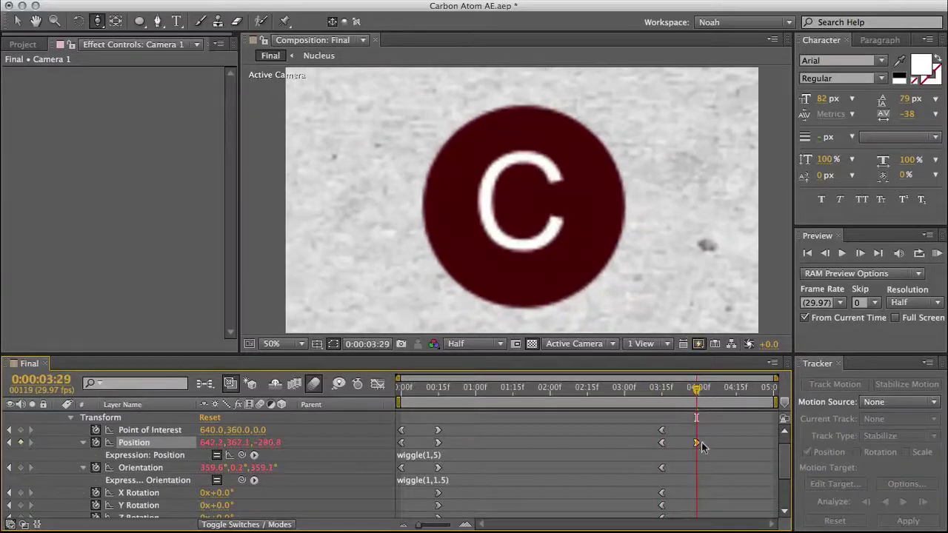
# Step: Create a black 1280 × 720 px solid layer above Camera 1 in the Final composition
pyautogui.scroll(1, 699, 442)
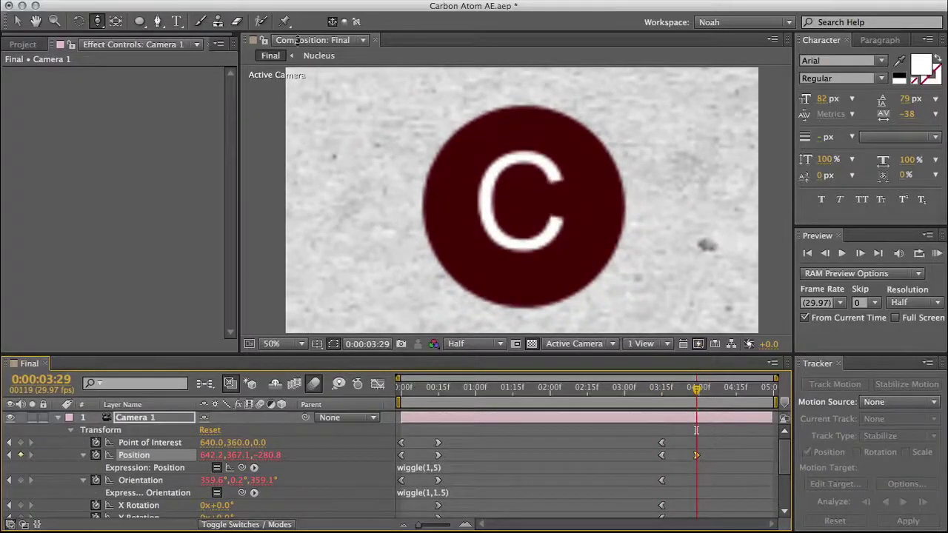
pyautogui.click(202, 2)
pyautogui.moveTo(230, 10)
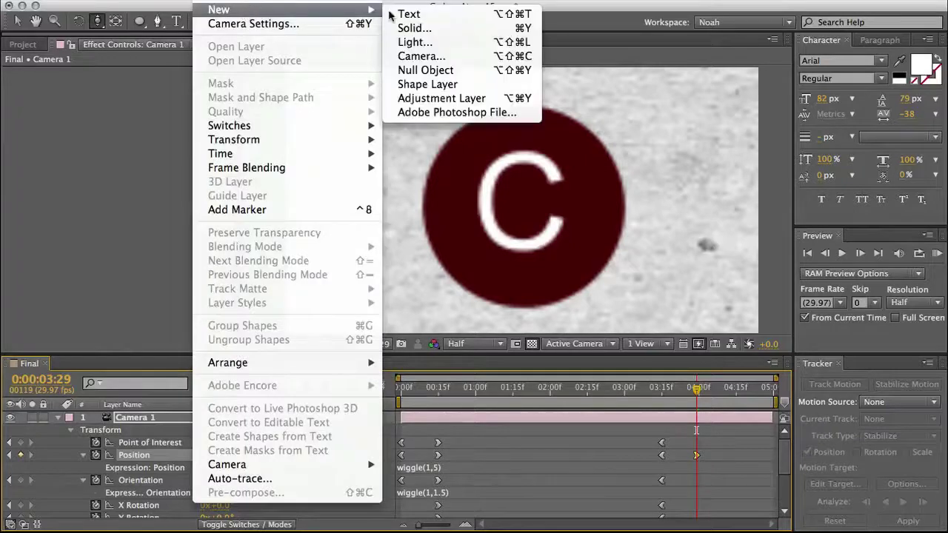
pyautogui.click(455, 28)
pyautogui.click(440, 374)
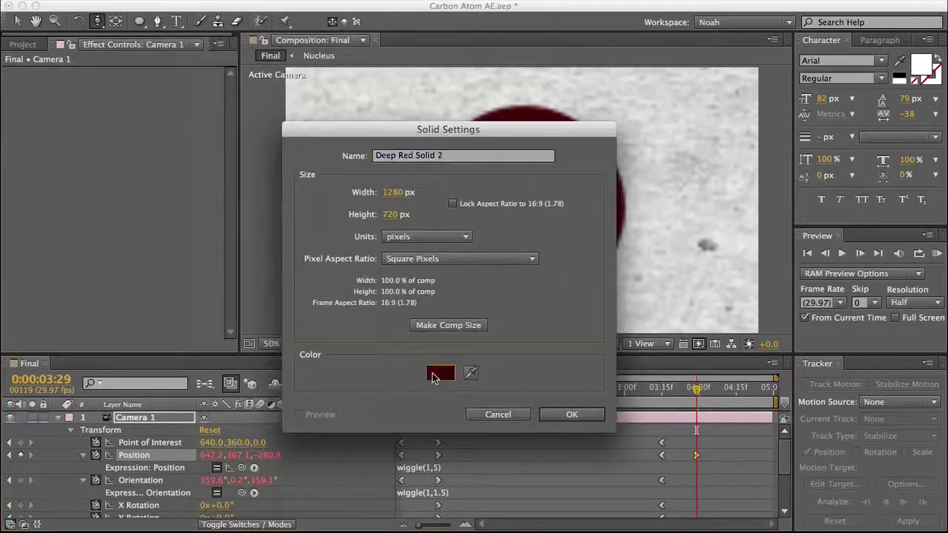
pyautogui.moveTo(558, 391); pyautogui.dragTo(611, 485)
pyautogui.click(690, 274)
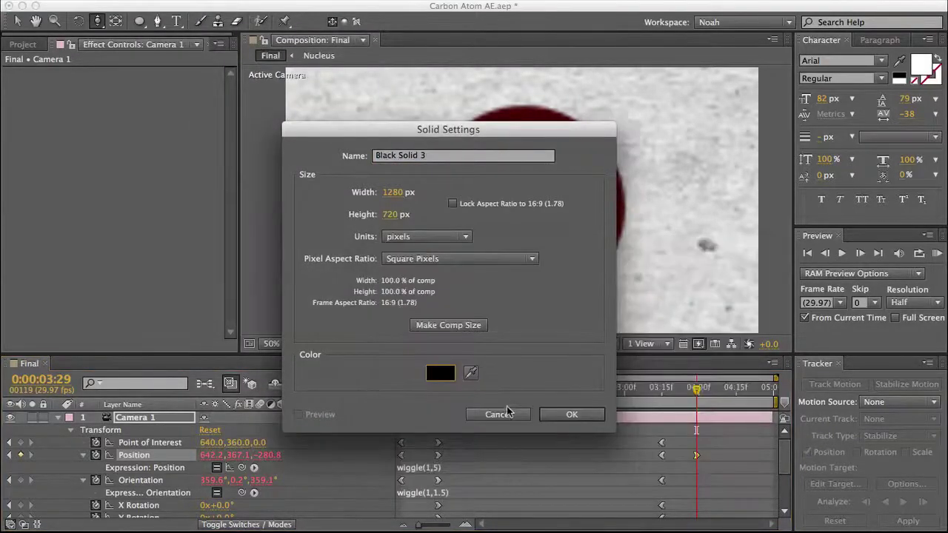
pyautogui.click(553, 413)
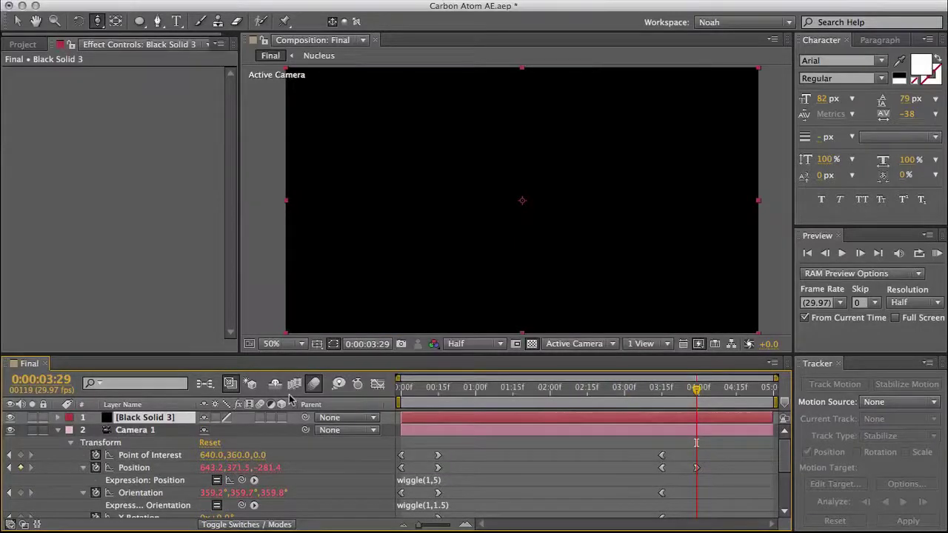
# Step: Keyframe the black solid's Opacity at 100% at 0:00:03:29 and at 0% one frame earlier, at 0:00:03:28
pyautogui.hotkey('alt', 'shift', 't')
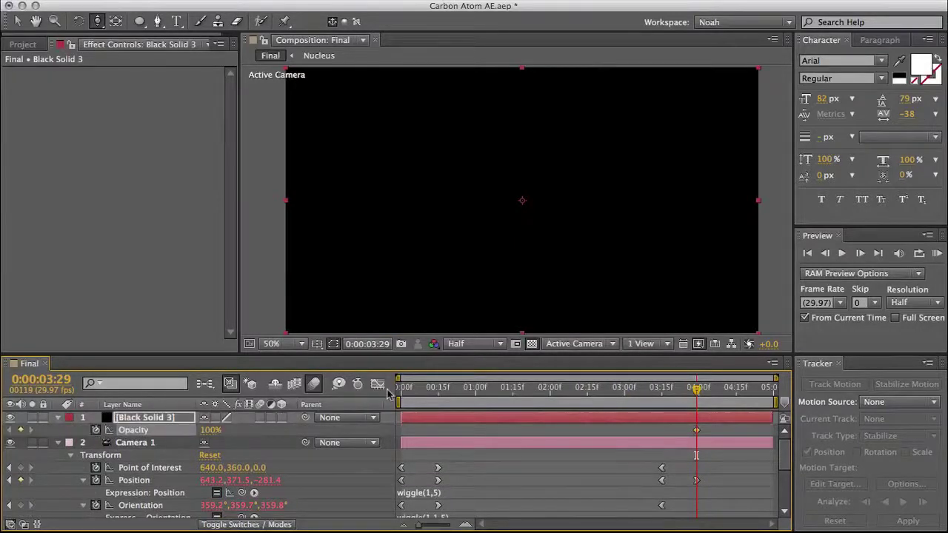
pyautogui.press('pageup')
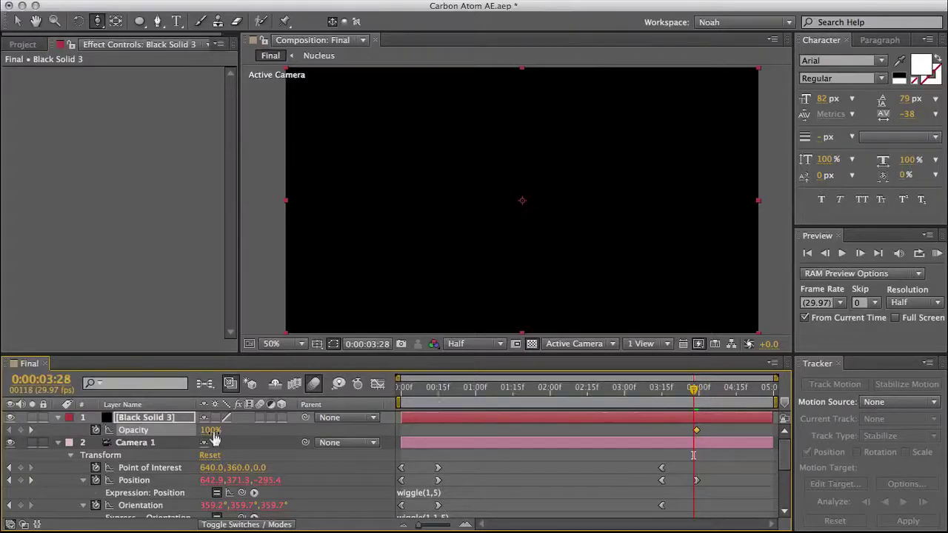
pyautogui.moveTo(210, 430); pyautogui.dragTo(104, 423)
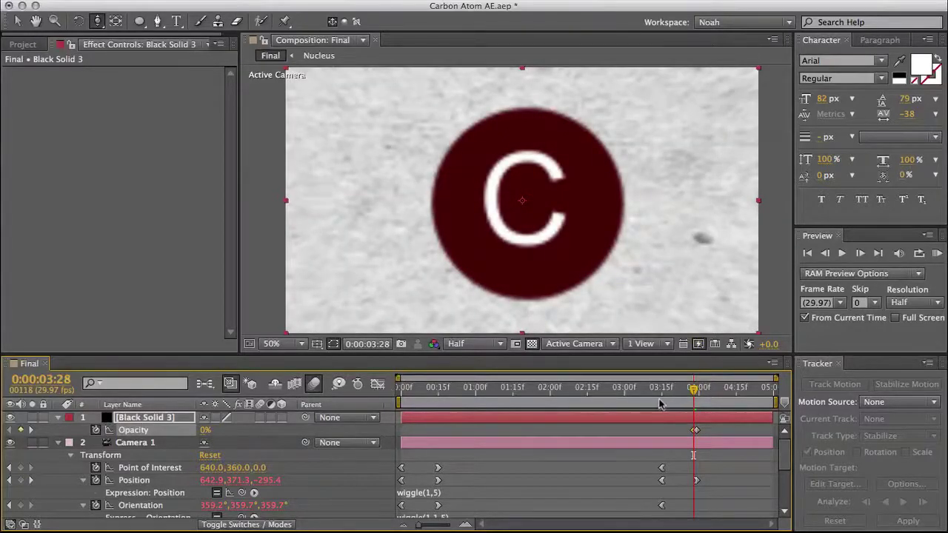
# Step: Play a RAM preview from 0:00:00:00 to check the push-in and the cut to black
pyautogui.moveTo(667, 400); pyautogui.dragTo(400, 455)
pyautogui.press('KP_0')
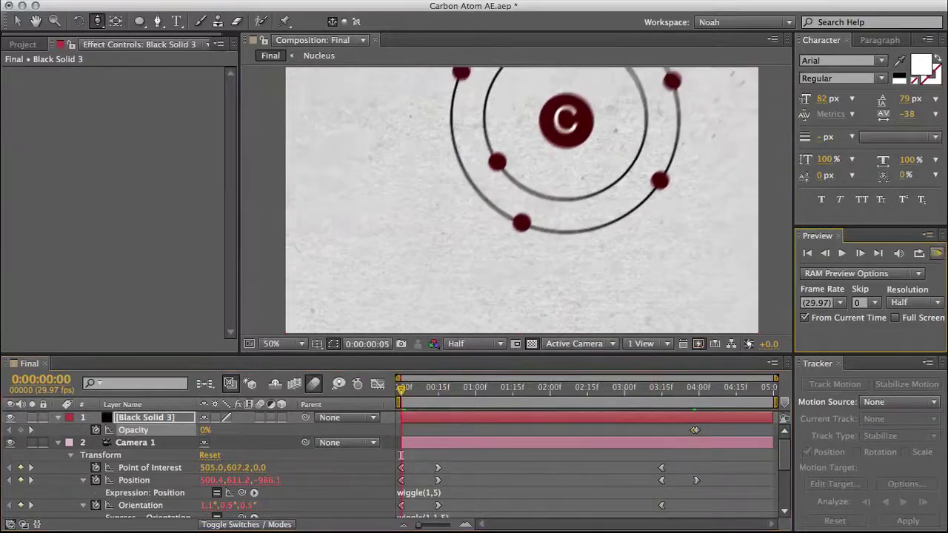
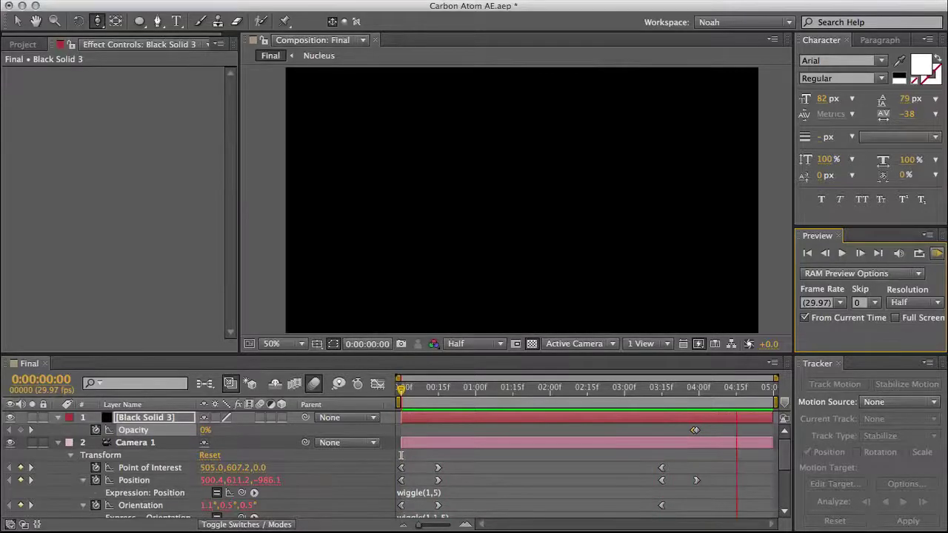
pyautogui.press('space')
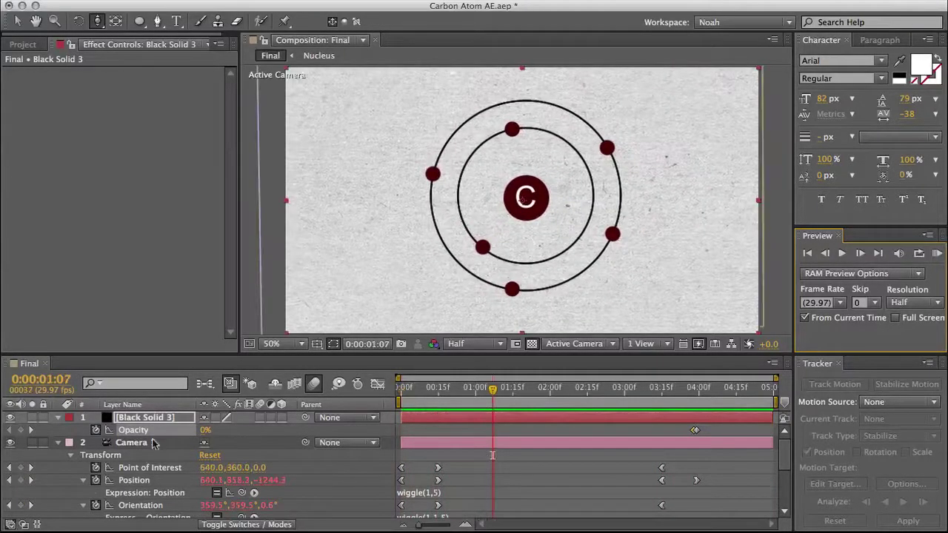
# Step: Scale the Texture.jpg layer down slightly, keeping its edges just outside the frame
pyautogui.click(137, 442)
pyautogui.scroll(-4, 395, 439)
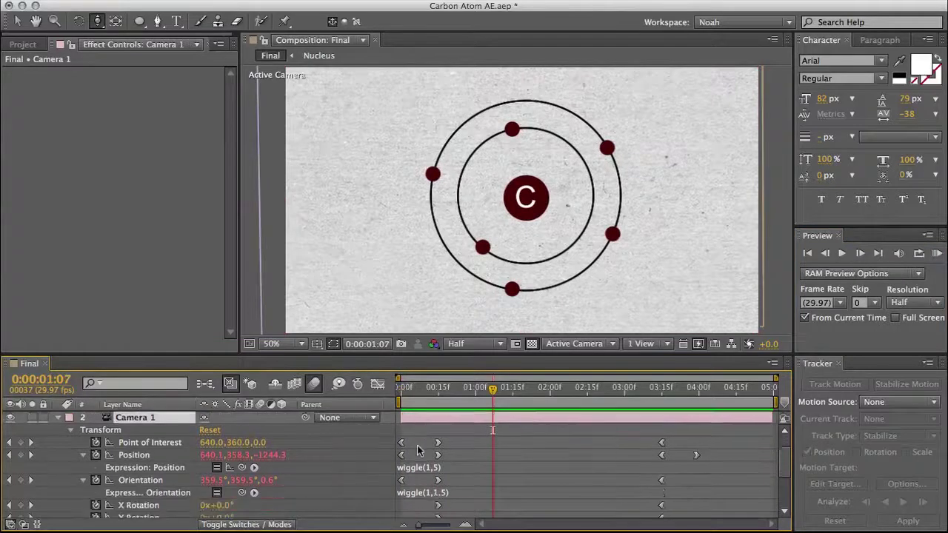
pyautogui.click(157, 510)
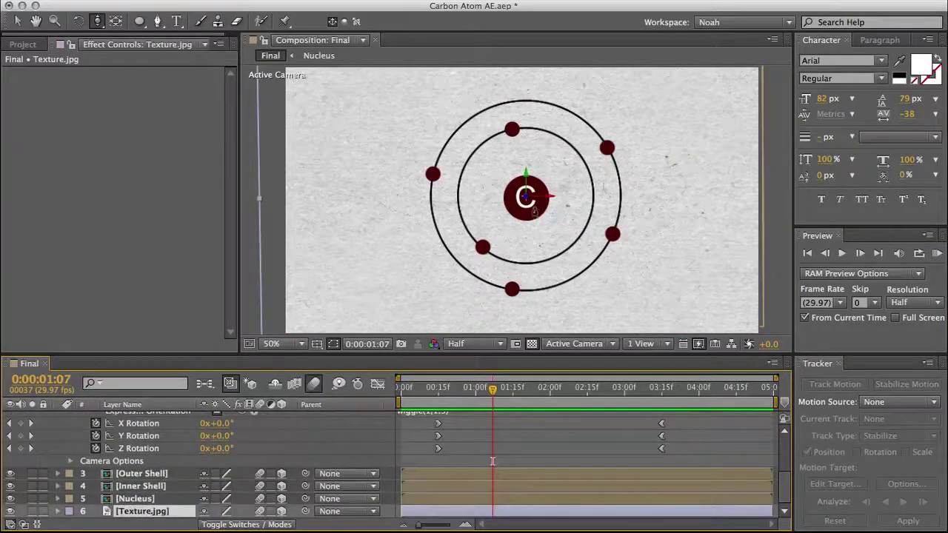
pyautogui.press(',')
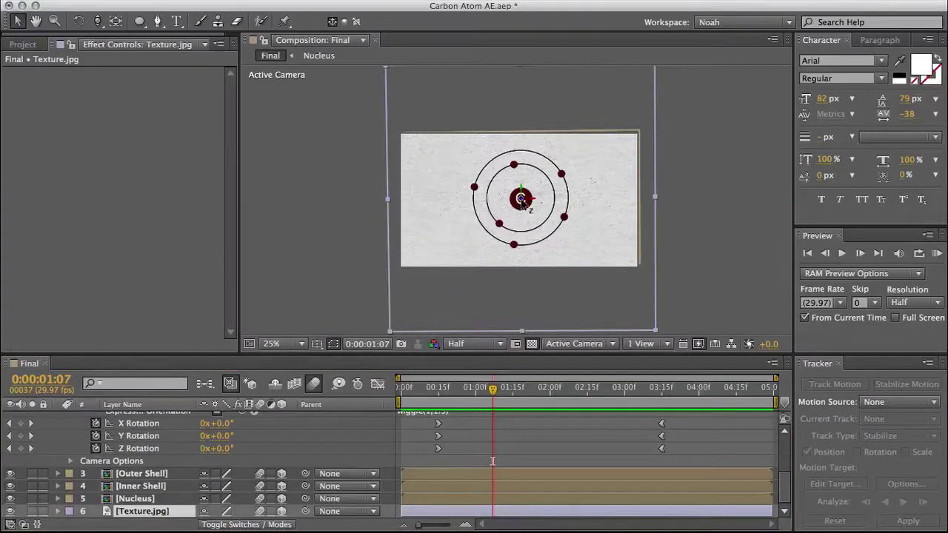
pyautogui.moveTo(522, 204); pyautogui.dragTo(514, 215)
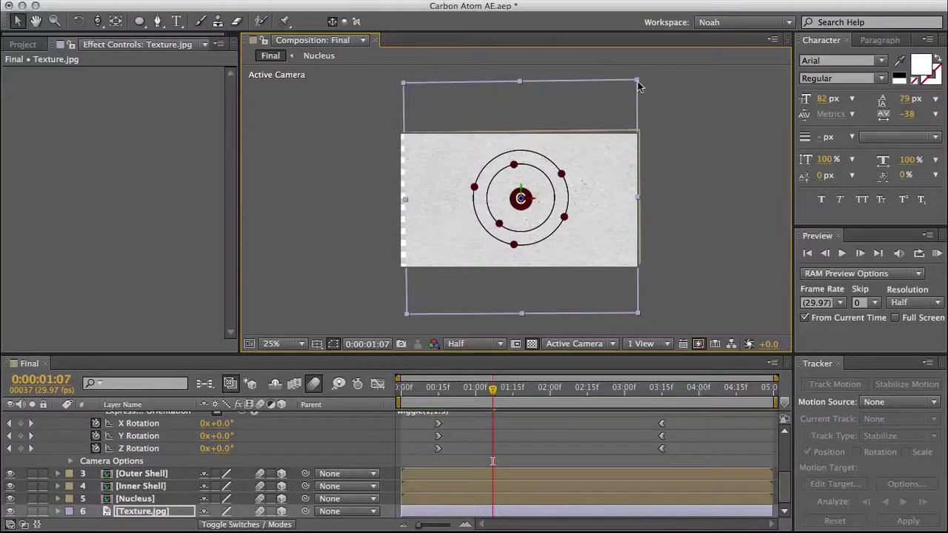
pyautogui.moveTo(638, 87); pyautogui.dragTo(652, 77)
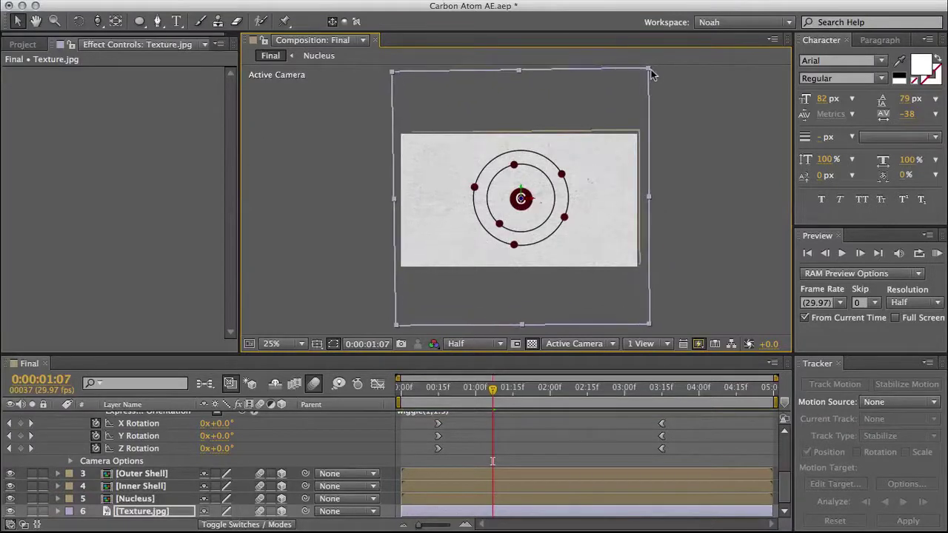
pyautogui.press('.')
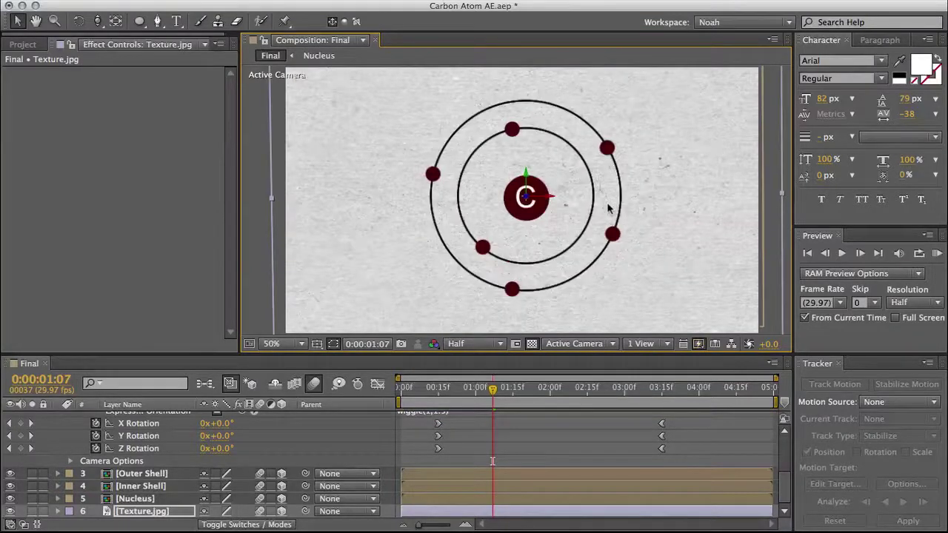
# Step: Set the Outer Shell layer's Y Orientation to 25° and keyframe Orientation at 0:00:00:00
pyautogui.click(145, 475)
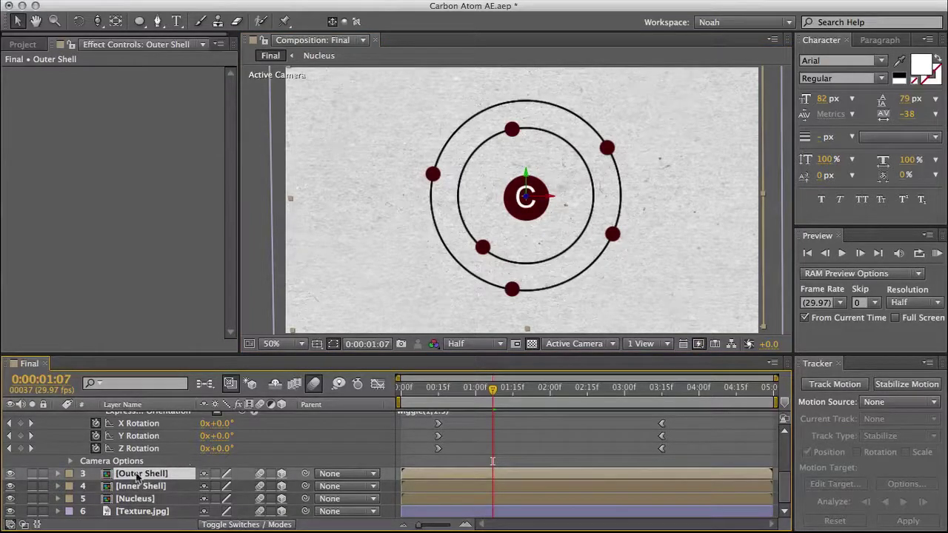
pyautogui.press('r')
pyautogui.scroll(-2, 175, 472)
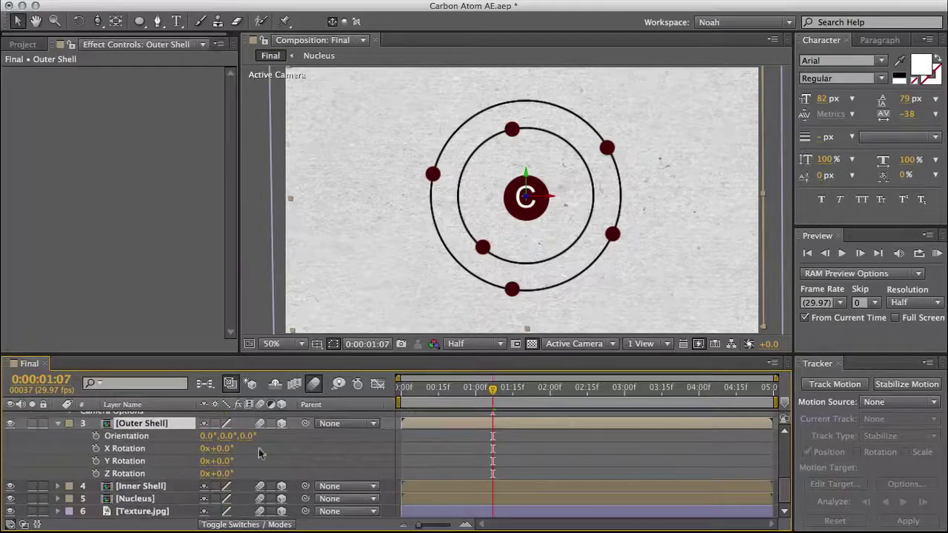
pyautogui.moveTo(415, 392)
pyautogui.mouseDown()
pyautogui.moveTo(400, 388)
pyautogui.moveTo(458, 392)
pyautogui.moveTo(426, 396)
pyautogui.mouseUp()
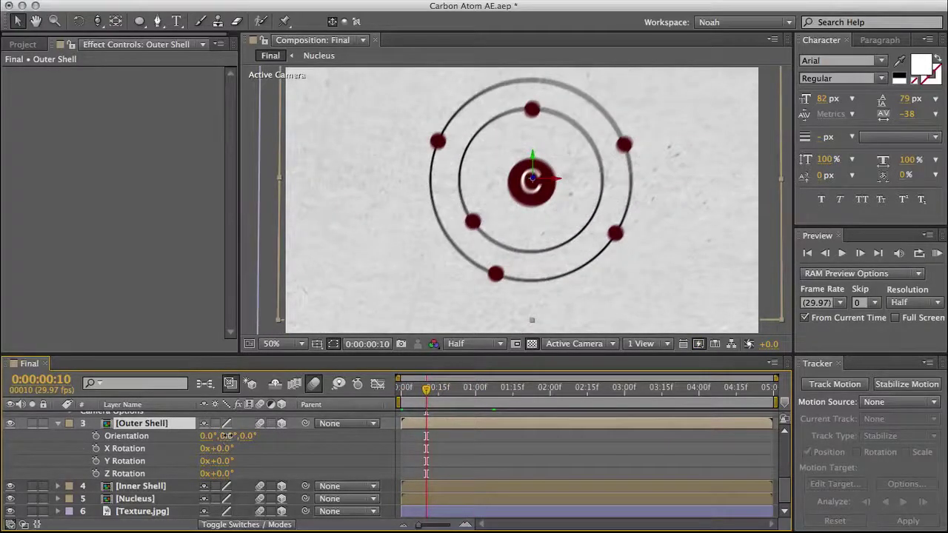
pyautogui.moveTo(227, 438)
pyautogui.mouseDown()
pyautogui.moveTo(254, 436)
pyautogui.moveTo(90, 454)
pyautogui.moveTo(220, 448)
pyautogui.mouseUp()
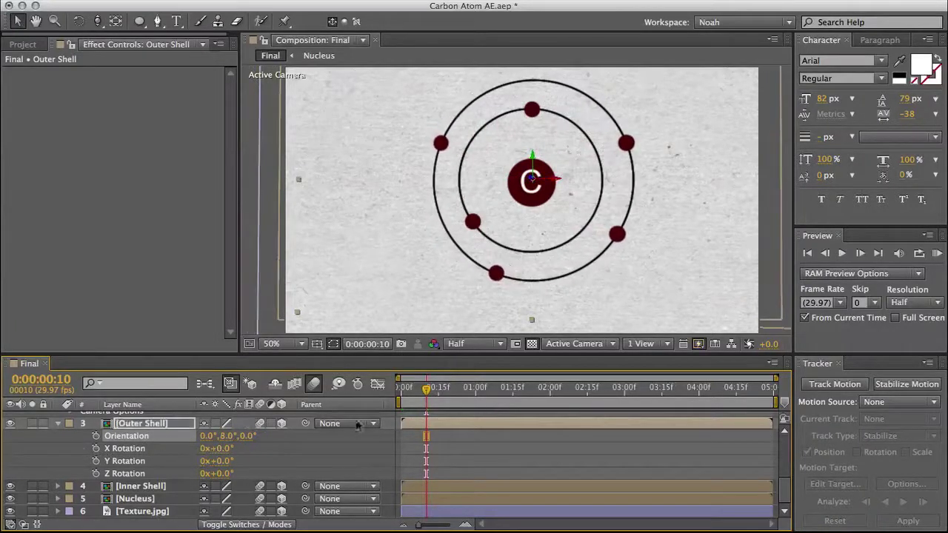
pyautogui.moveTo(436, 391); pyautogui.dragTo(390, 395)
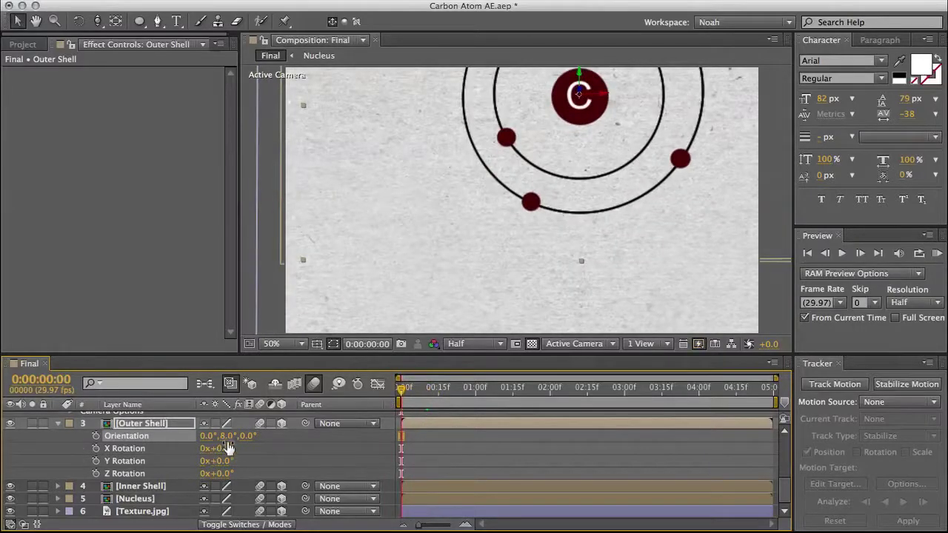
pyautogui.moveTo(227, 437); pyautogui.dragTo(237, 437)
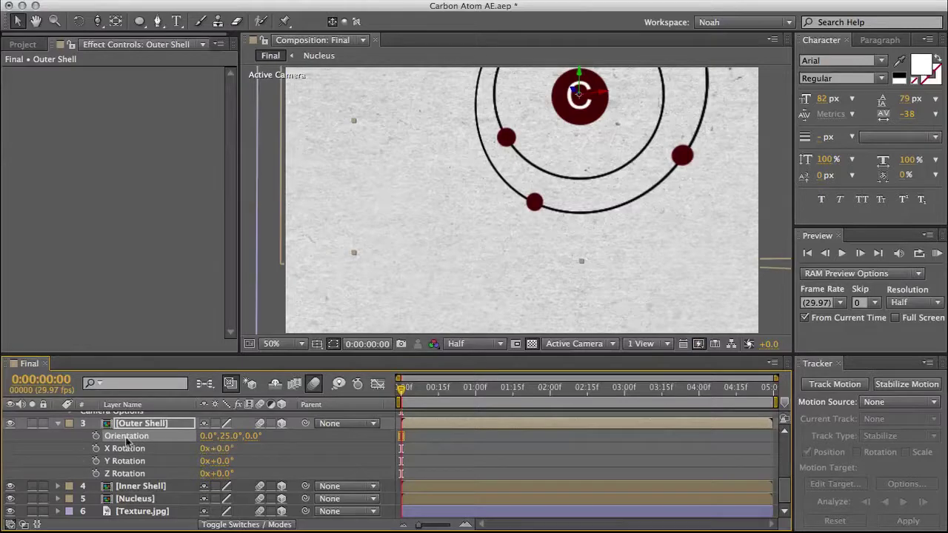
pyautogui.click(95, 436)
# Step: Set the Outer Shell layer's Y Orientation to 335° at 0:00:03:28, adding a second Orientation keyframe
pyautogui.moveTo(563, 389); pyautogui.dragTo(698, 393)
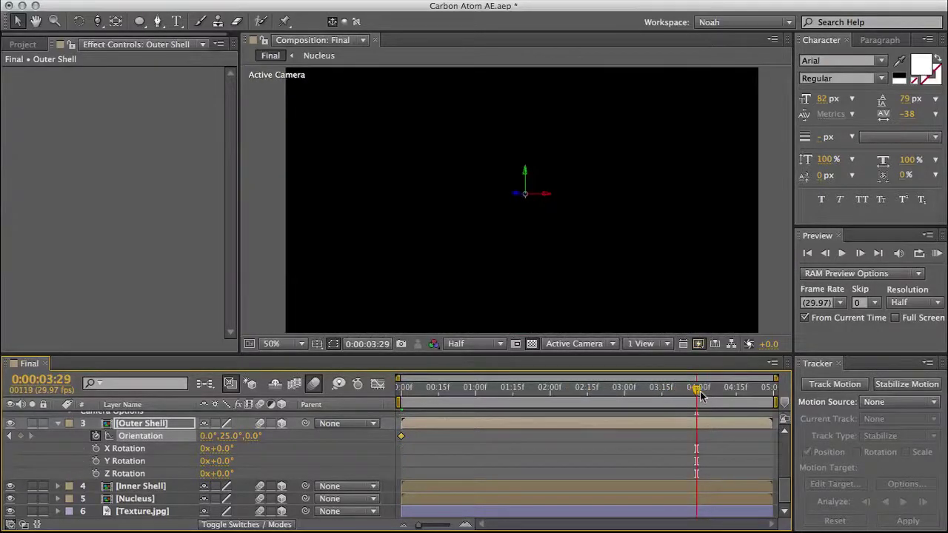
pyautogui.press('pageup')
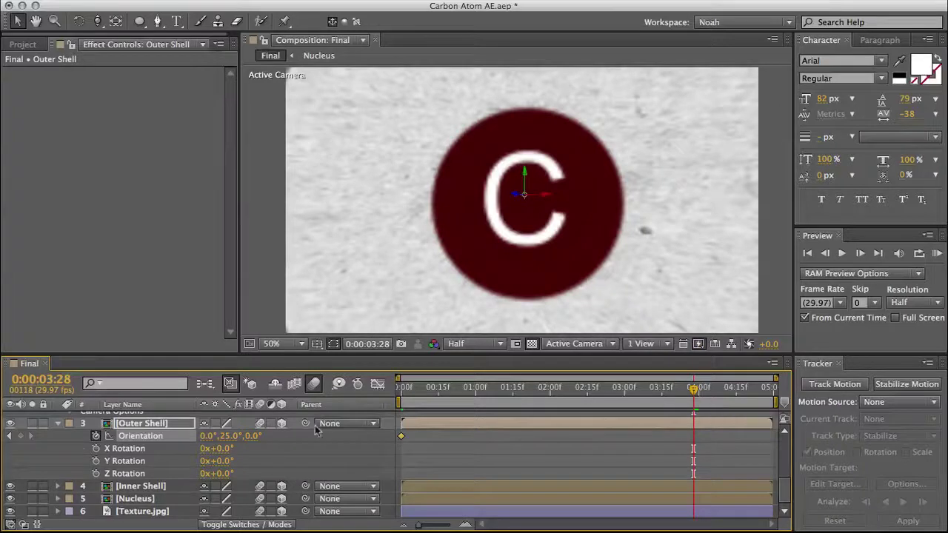
pyautogui.moveTo(229, 437); pyautogui.dragTo(190, 450)
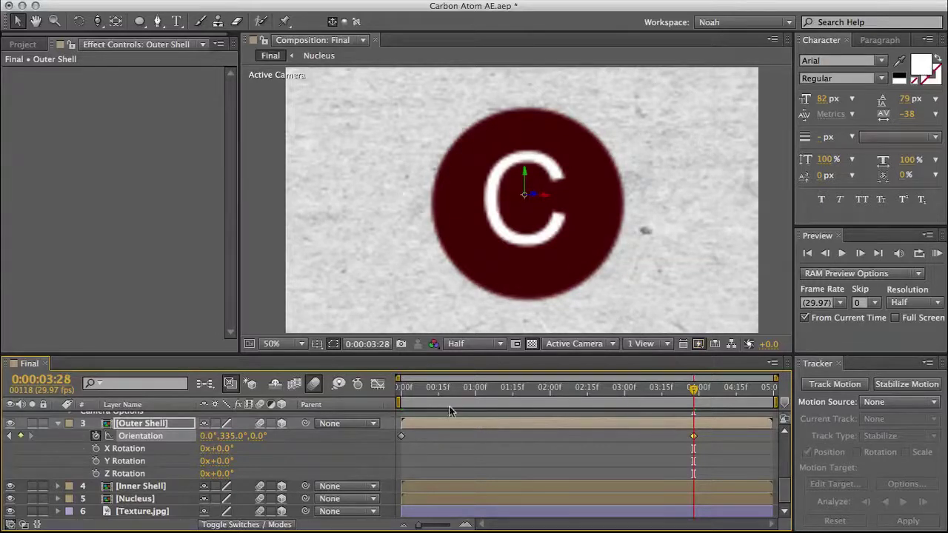
# Step: Keyframe the Inner Shell layer's Y Orientation at 335° at 0:00:00:00 and 25° at 0:00:04:29
pyautogui.moveTo(413, 403); pyautogui.dragTo(400, 403)
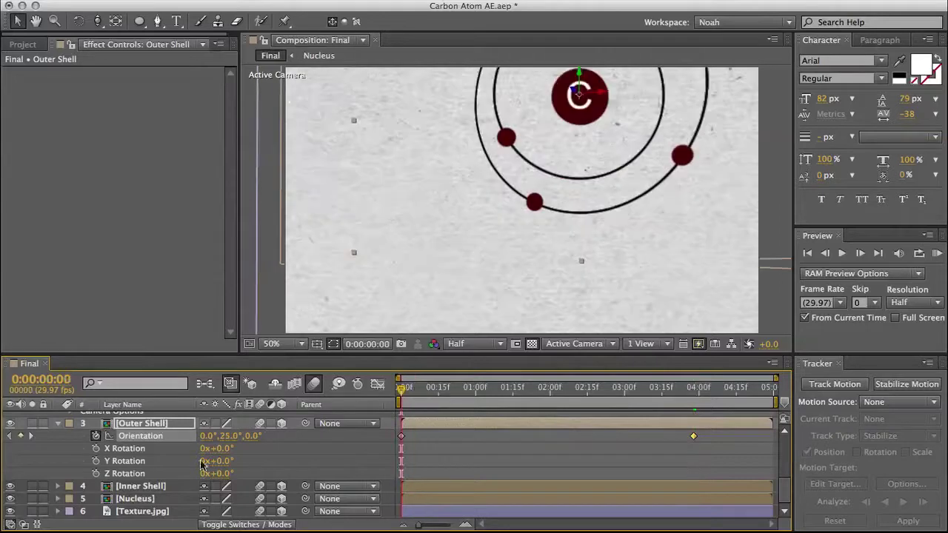
pyautogui.click(174, 485)
pyautogui.press('r')
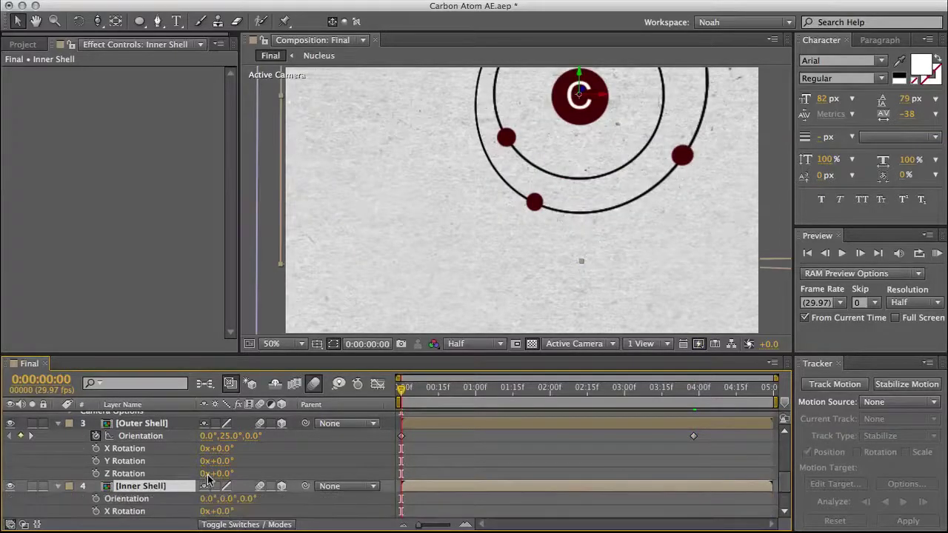
pyautogui.scroll(-3, 211, 478)
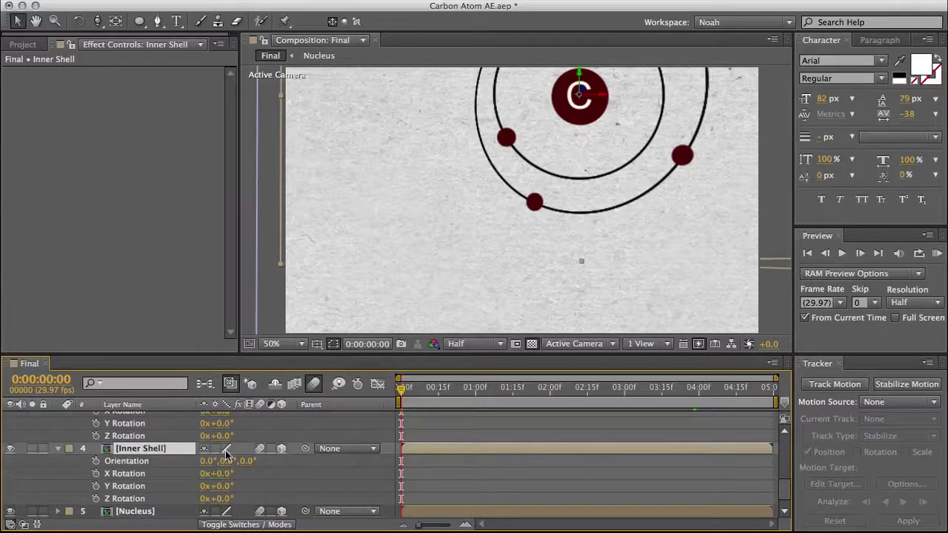
pyautogui.moveTo(227, 461); pyautogui.dragTo(158, 476)
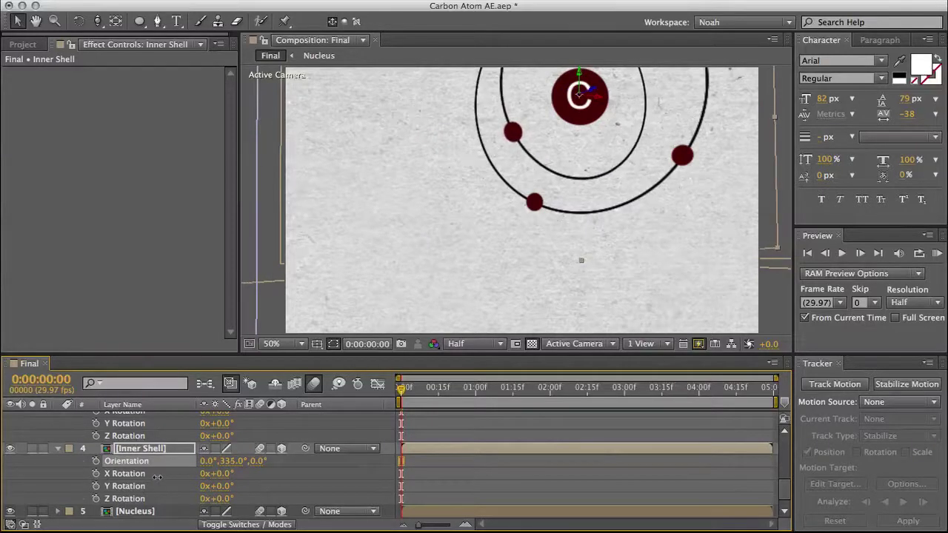
pyautogui.click(96, 461)
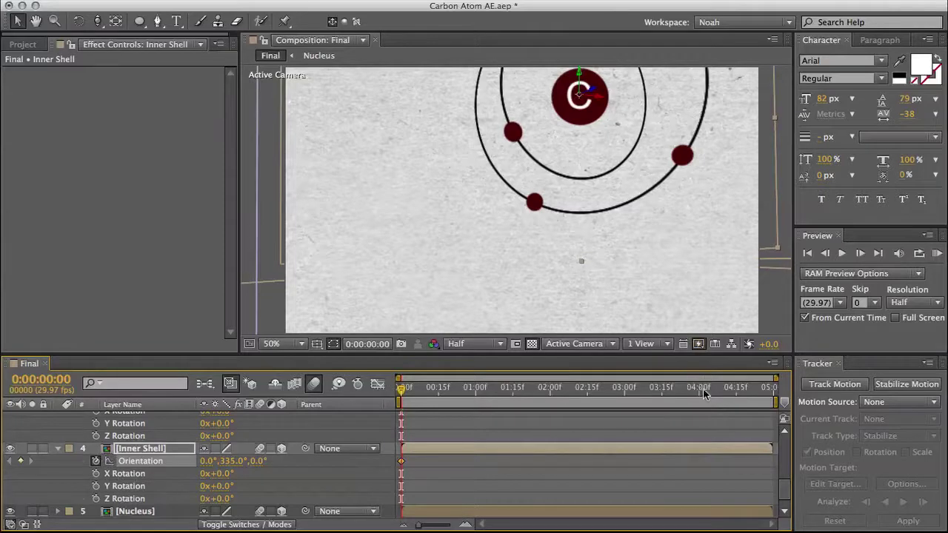
pyautogui.moveTo(706, 391); pyautogui.dragTo(817, 387)
pyautogui.moveTo(231, 461); pyautogui.dragTo(267, 461)
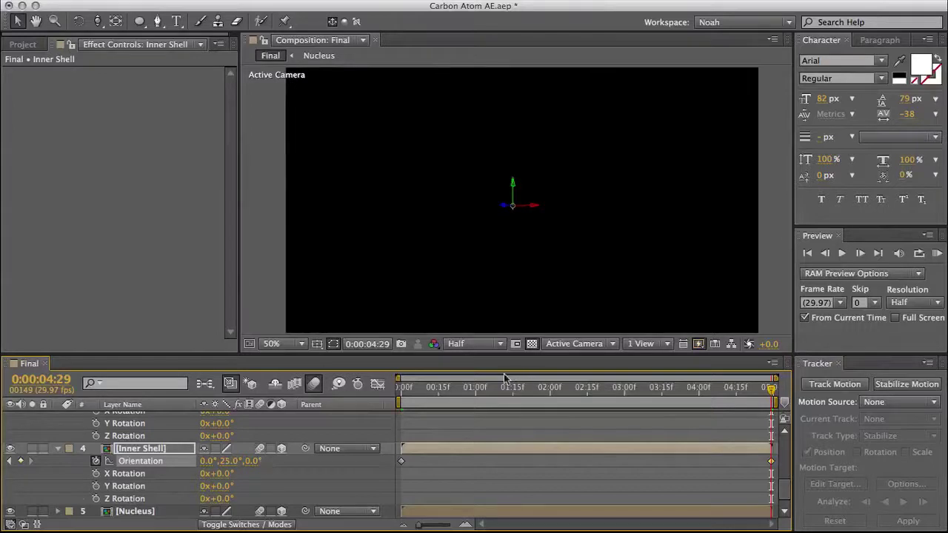
# Step: Play a RAM preview from 0:00:00:00 to check the two shells tilting in opposite directions
pyautogui.moveTo(470, 389); pyautogui.dragTo(399, 388)
pyautogui.click(937, 252)
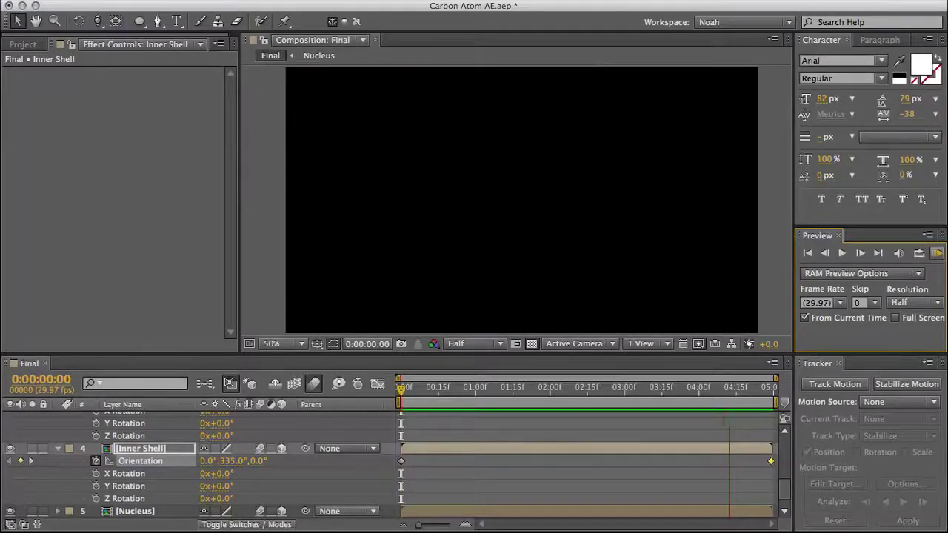
pyautogui.press('space')
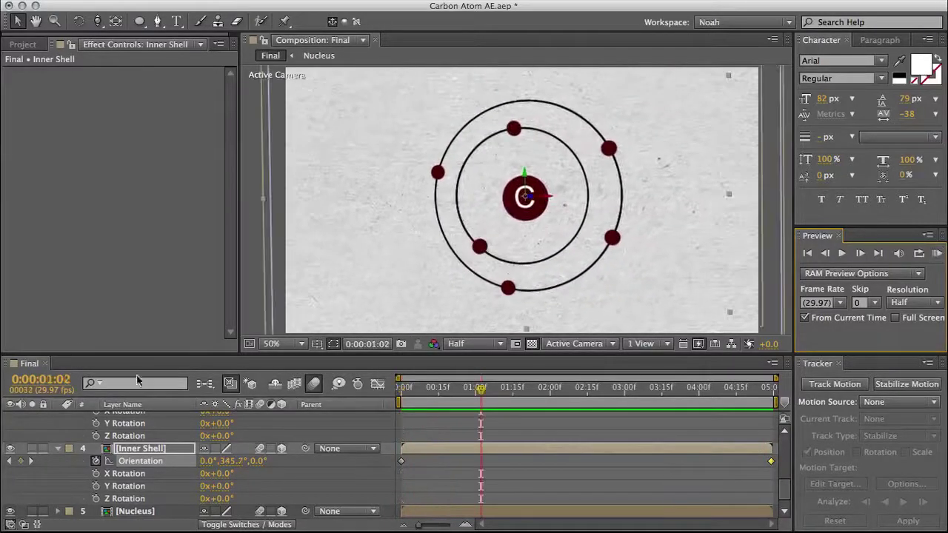
# Step: Collapse the expanded properties of the Black Solid 3, Camera 1, Outer Shell and Inner Shell layers
pyautogui.scroll(10, 166, 452)
pyautogui.scroll(3, 135, 449)
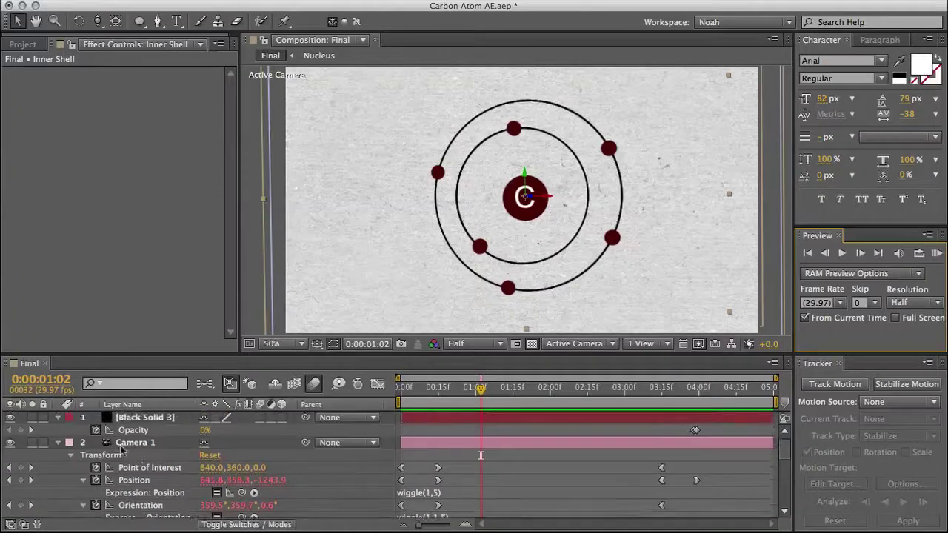
pyautogui.click(57, 443)
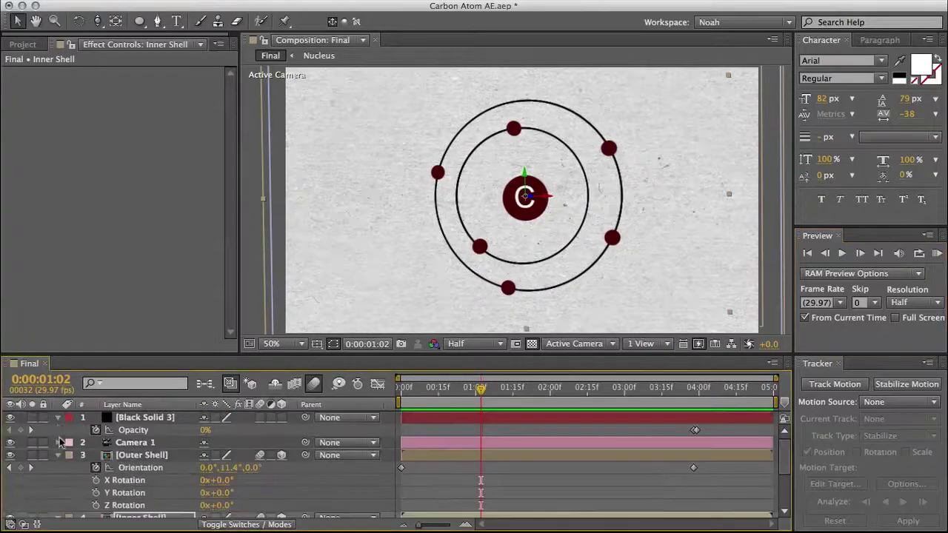
pyautogui.click(58, 418)
pyautogui.click(58, 442)
pyautogui.click(57, 455)
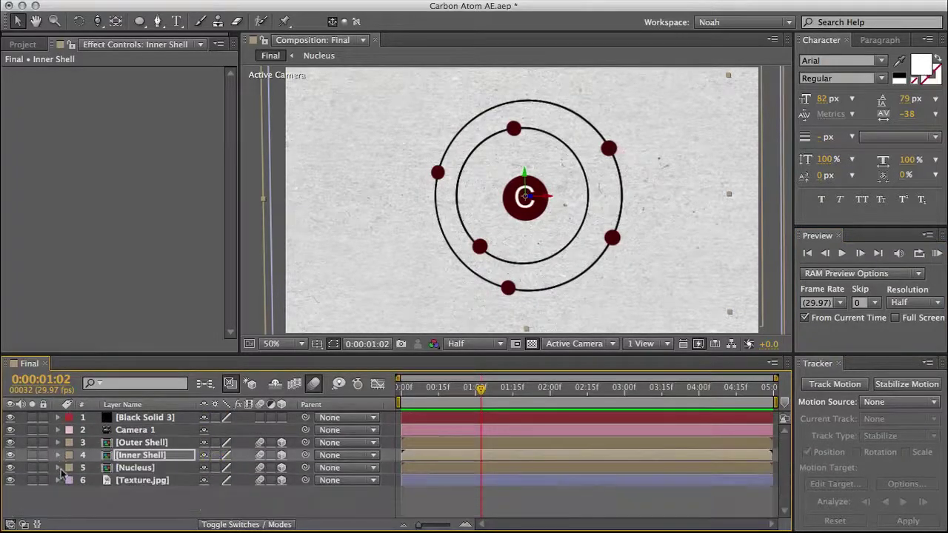
# Step: Pre-compose all six layers into a new composition named Final PreComp, moving all attributes into it
pyautogui.click(137, 479)
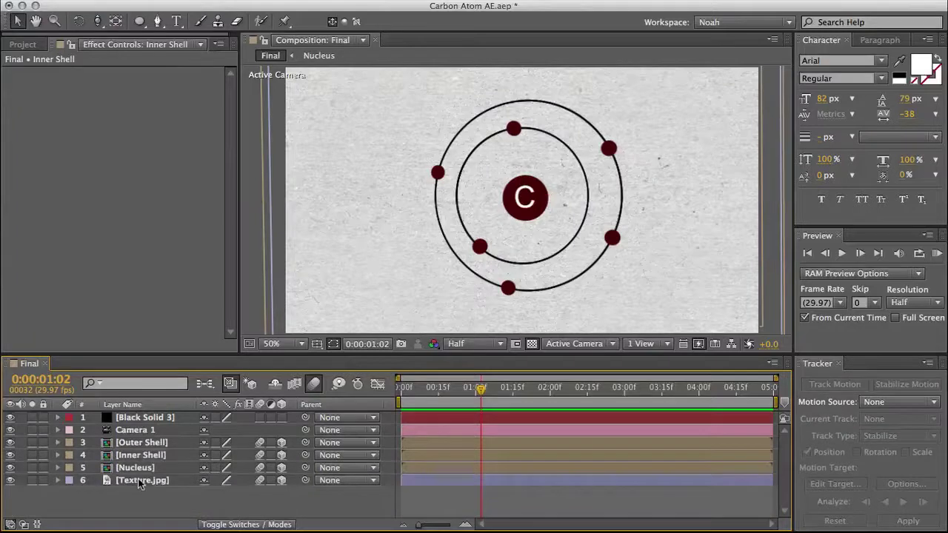
pyautogui.click(146, 419)
pyautogui.click(182, 2)
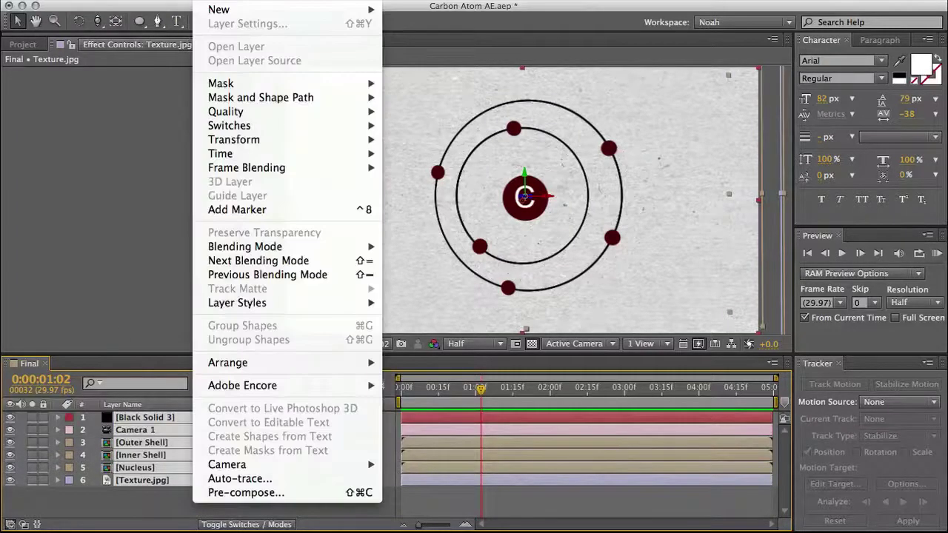
pyautogui.click(287, 499)
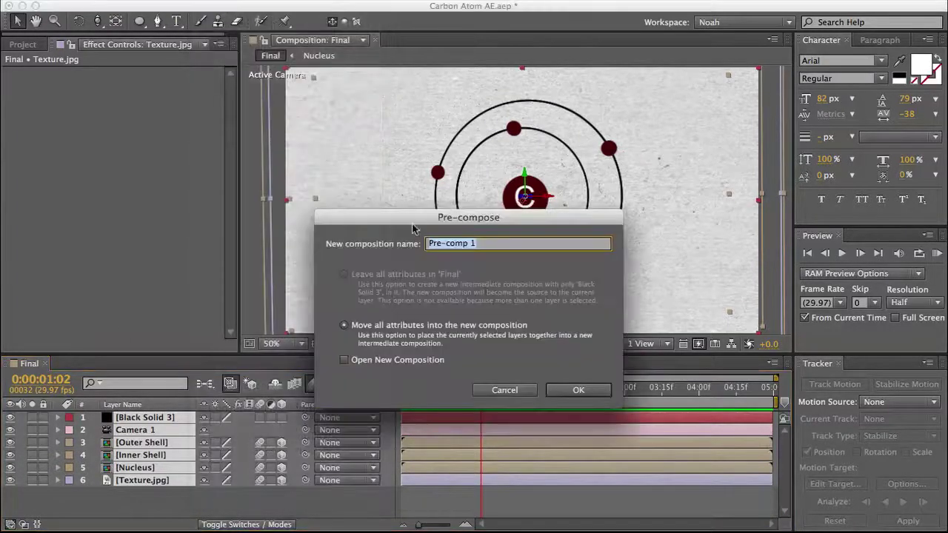
pyautogui.press('BackSpace')
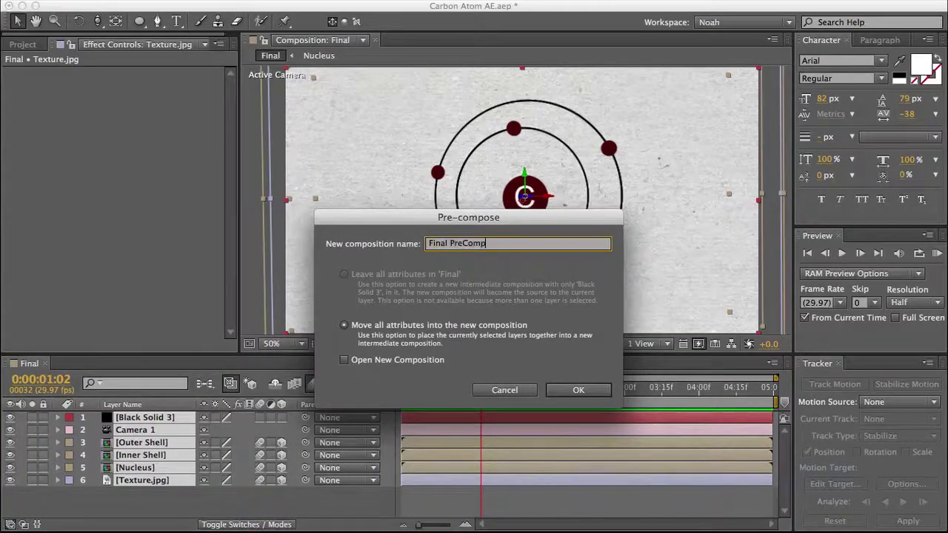
pyautogui.press('Return')
# Step: Make the Final PreComp layer 3D and add a white Spot light with 100% intensity, 90° cone angle and 50% cone feather
pyautogui.click(279, 433)
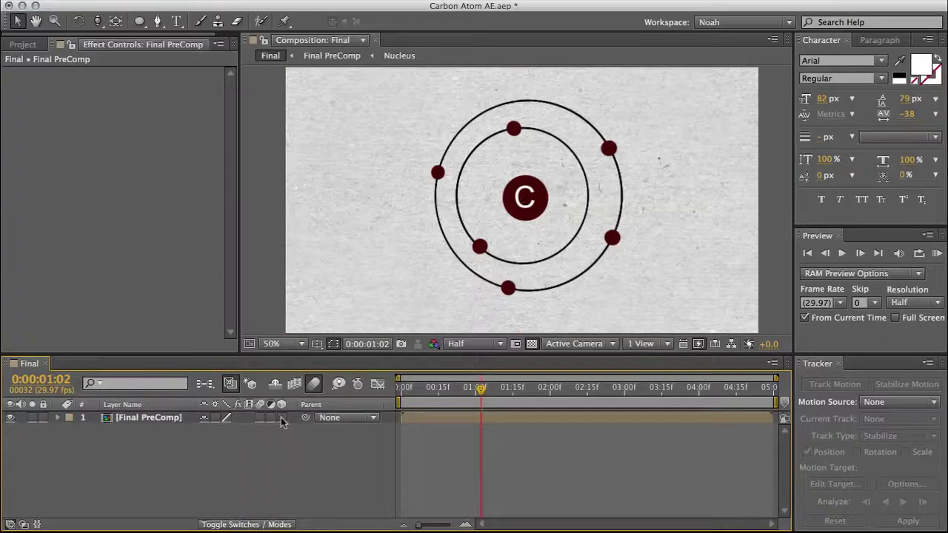
pyautogui.rightClick(280, 453)
pyautogui.moveTo(348, 448)
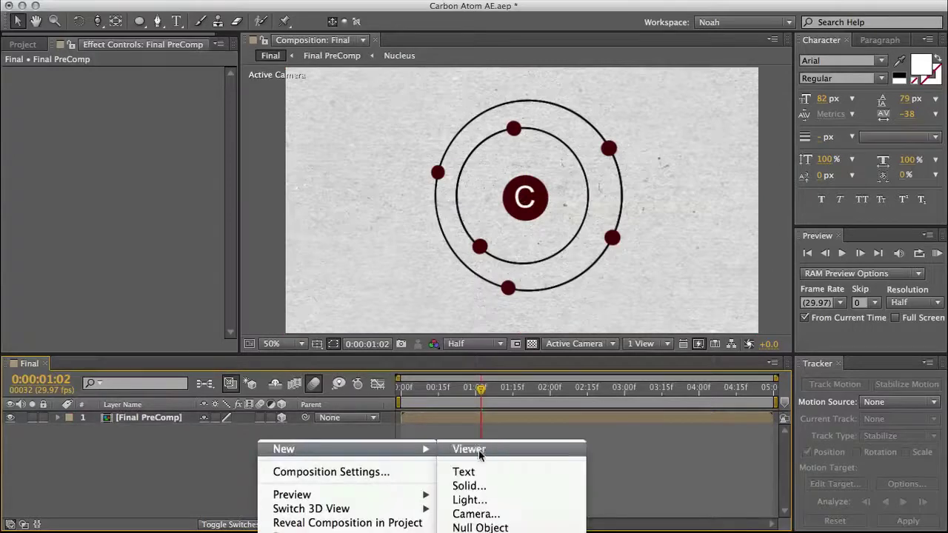
pyautogui.click(492, 504)
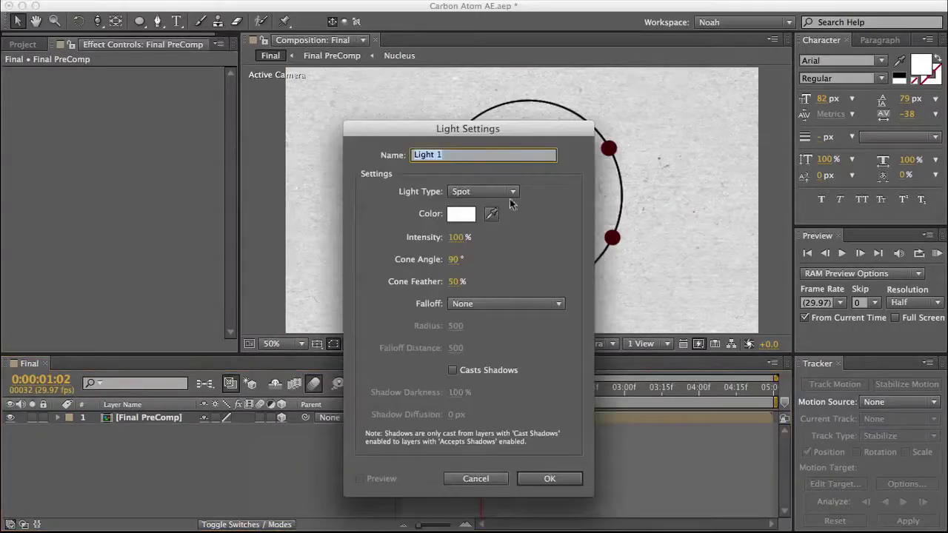
pyautogui.click(549, 480)
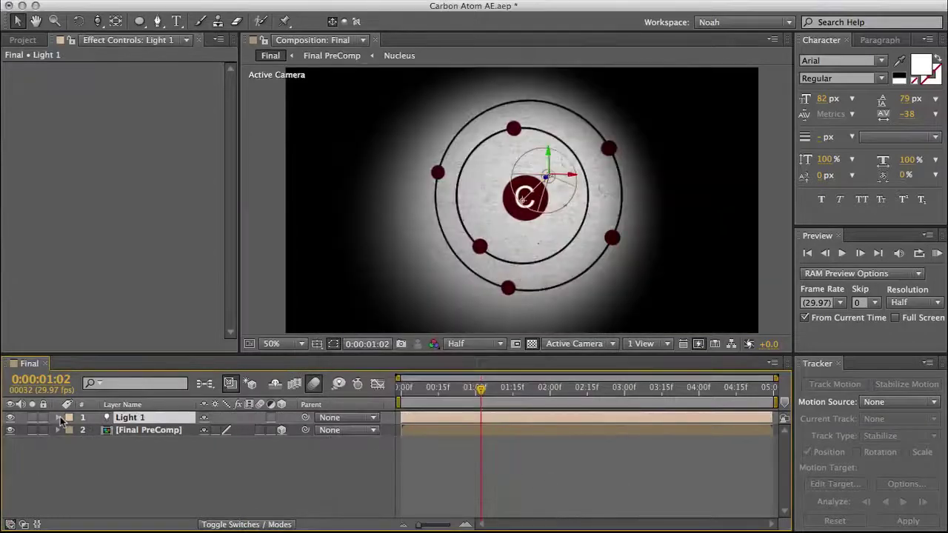
# Step: Adjust the spot light's distance from the atom along its Z axis and set its Cone Angle to 150°
pyautogui.click(59, 418)
pyautogui.click(70, 442)
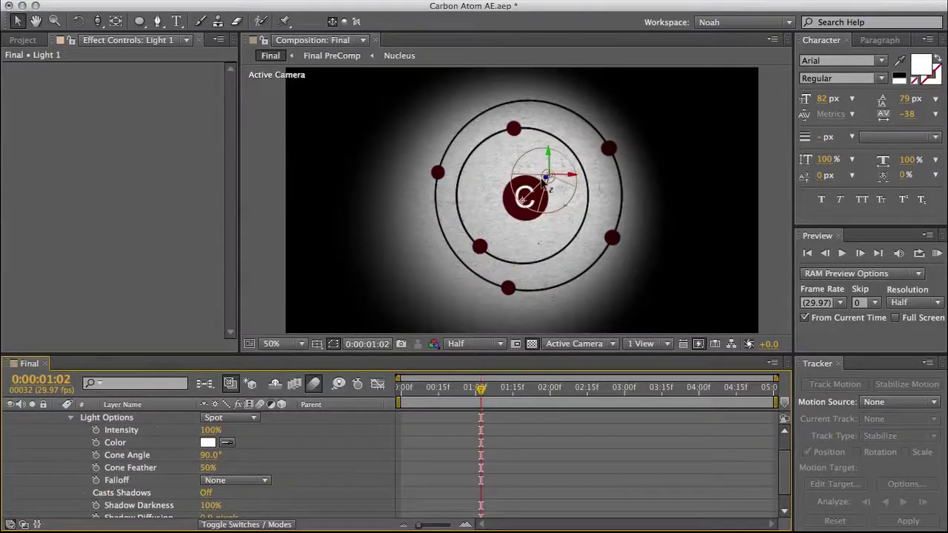
pyautogui.moveTo(543, 183); pyautogui.dragTo(604, 137)
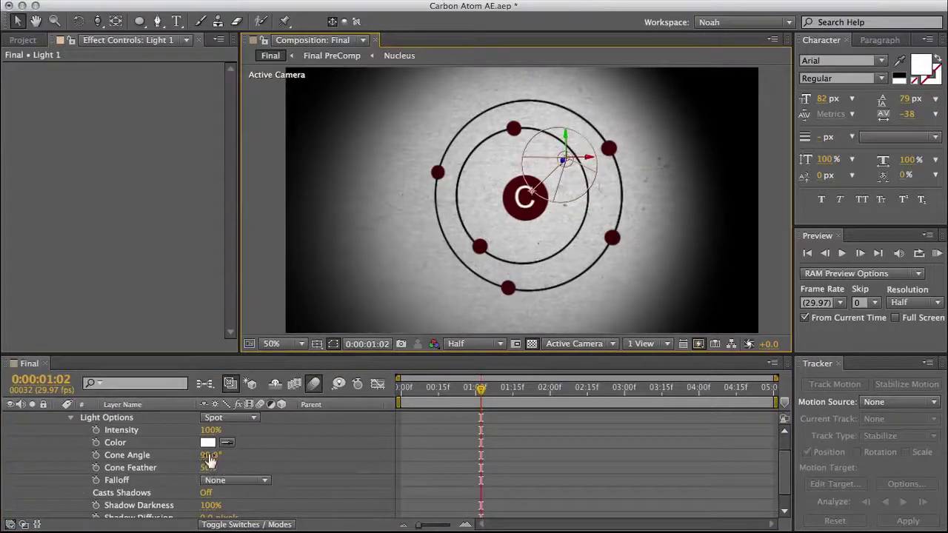
pyautogui.moveTo(211, 460); pyautogui.dragTo(240, 454)
pyautogui.moveTo(250, 454); pyautogui.dragTo(255, 454)
pyautogui.click(563, 161)
pyautogui.moveTo(563, 163); pyautogui.dragTo(265, 383)
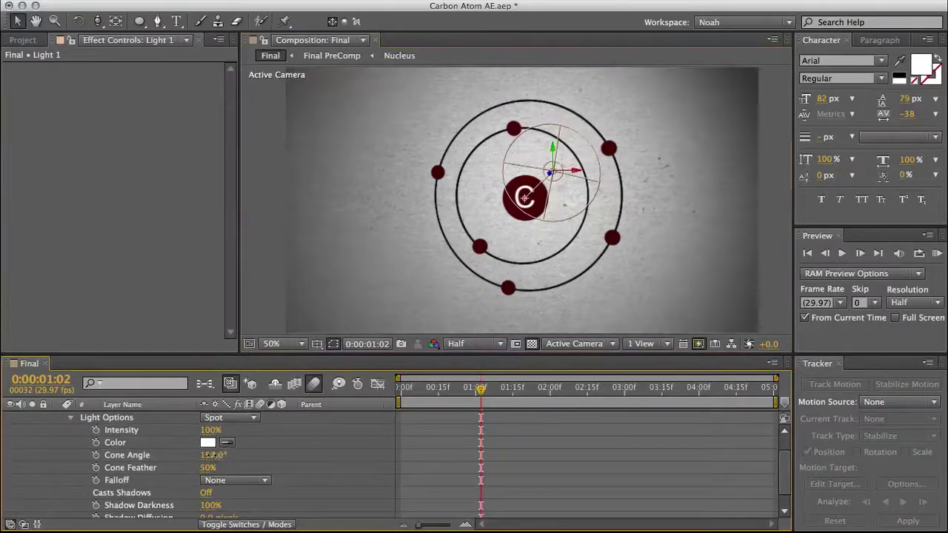
pyautogui.moveTo(214, 455); pyautogui.dragTo(212, 457)
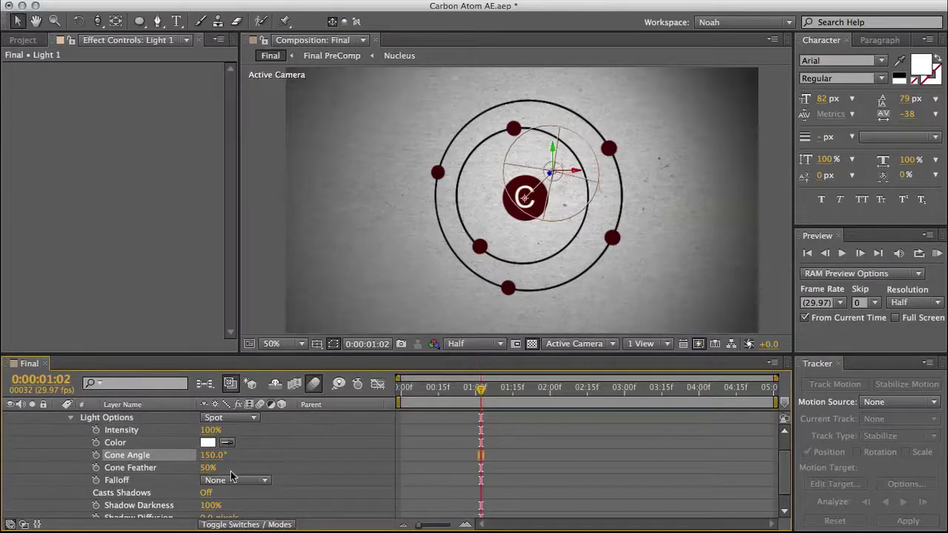
# Step: Set the light's Intensity to 119%, add the expression wiggle(1,8) to it, and collapse the light's properties at 0:00:00:00
pyautogui.moveTo(211, 431); pyautogui.dragTo(226, 429)
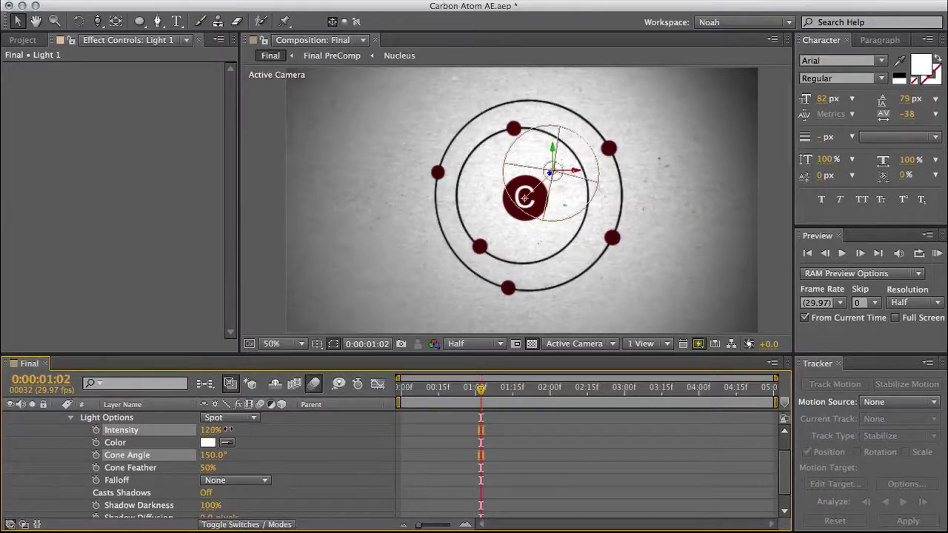
pyautogui.moveTo(227, 430); pyautogui.dragTo(227, 429)
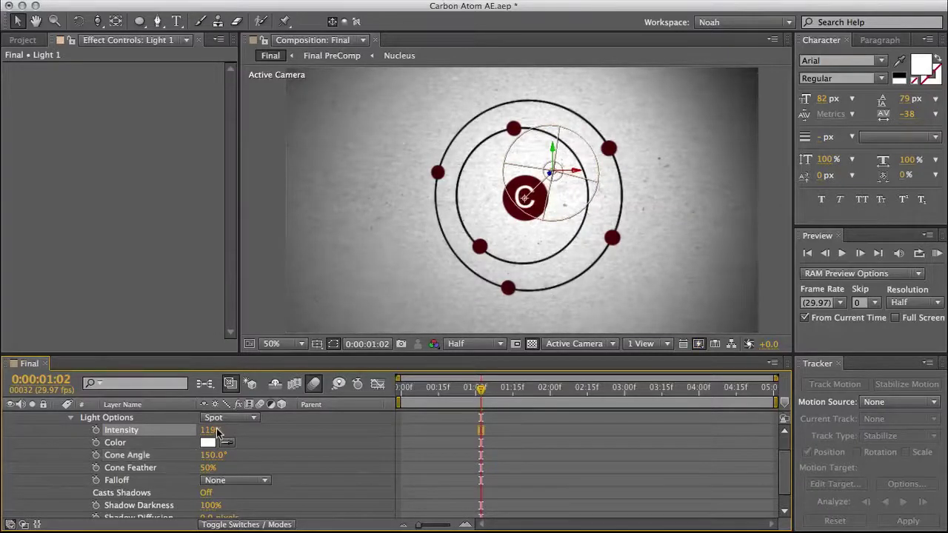
pyautogui.keyDown('alt'); pyautogui.click(96, 431); pyautogui.keyUp('alt')
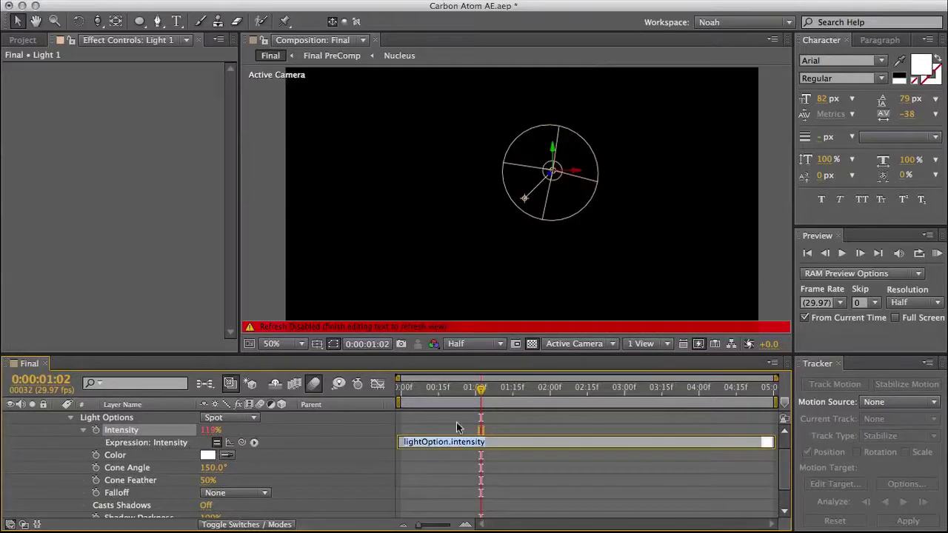
pyautogui.write('wiggle(1,8')
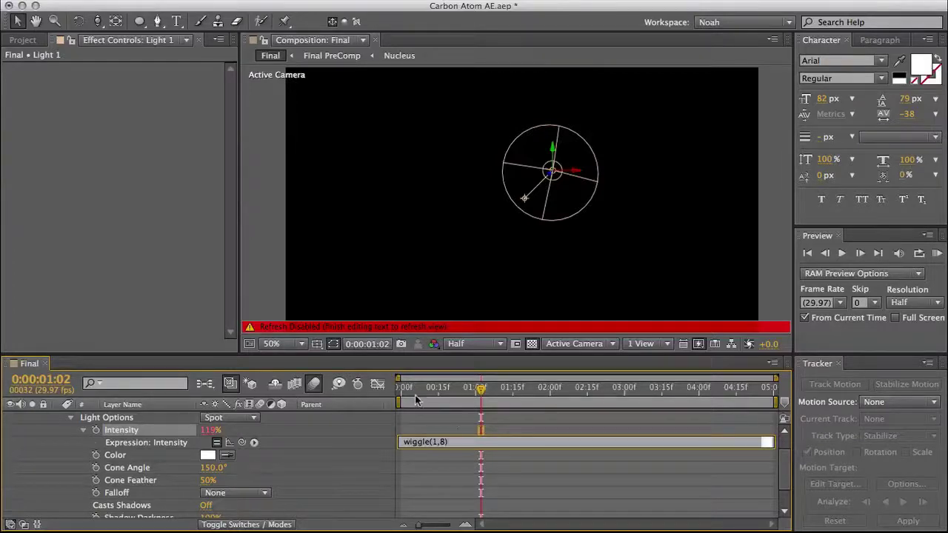
pyautogui.moveTo(424, 388); pyautogui.dragTo(384, 392)
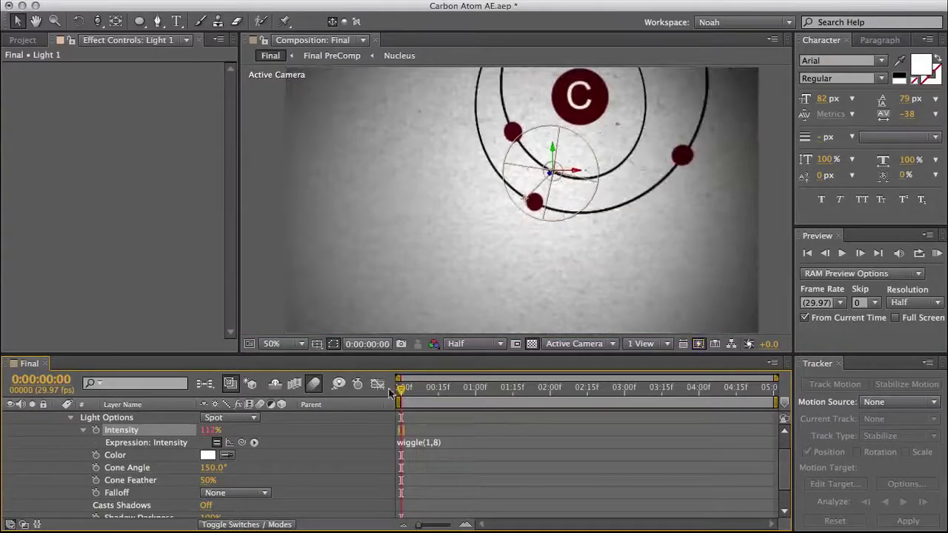
pyautogui.scroll(2, 133, 445)
pyautogui.click(59, 418)
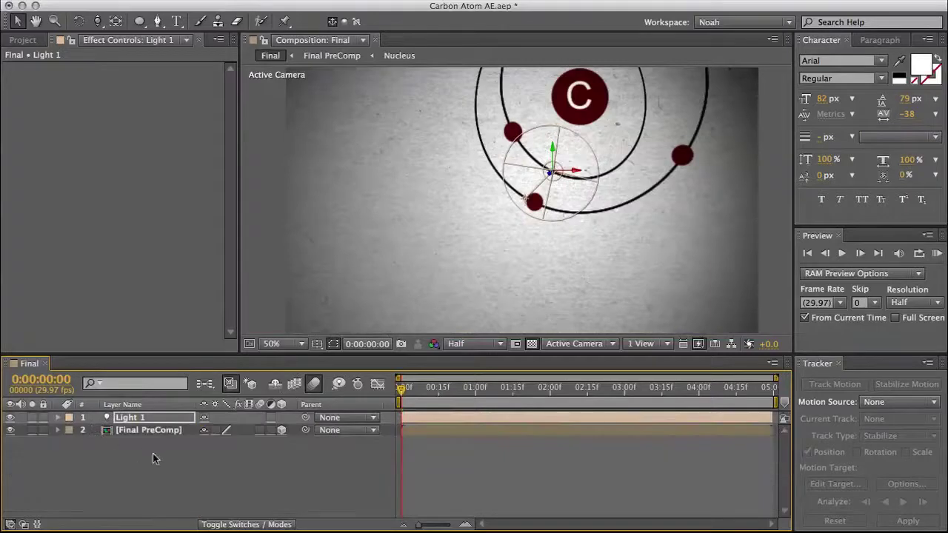
# Step: Add a frame-filling black solid above the light layer
pyautogui.rightClick(165, 461)
pyautogui.moveTo(254, 472)
pyautogui.click(391, 510)
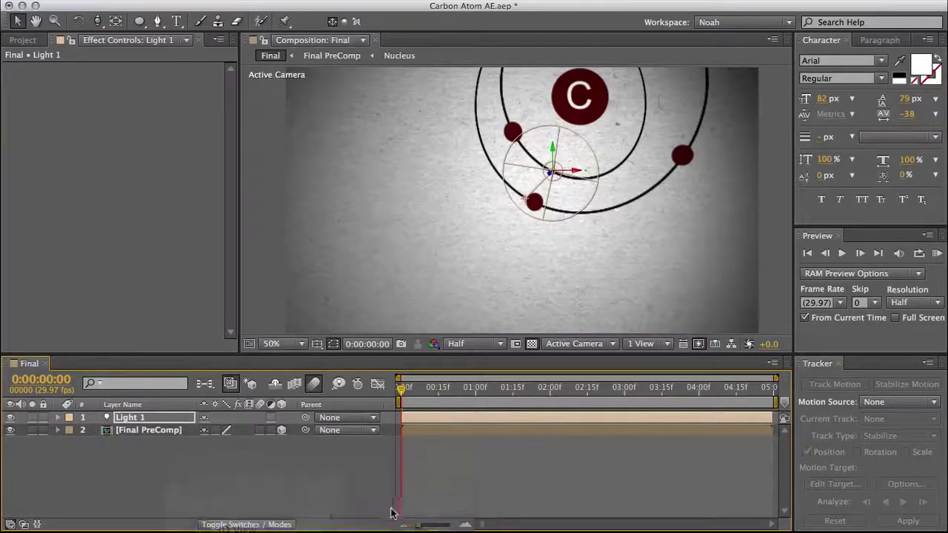
pyautogui.click(568, 412)
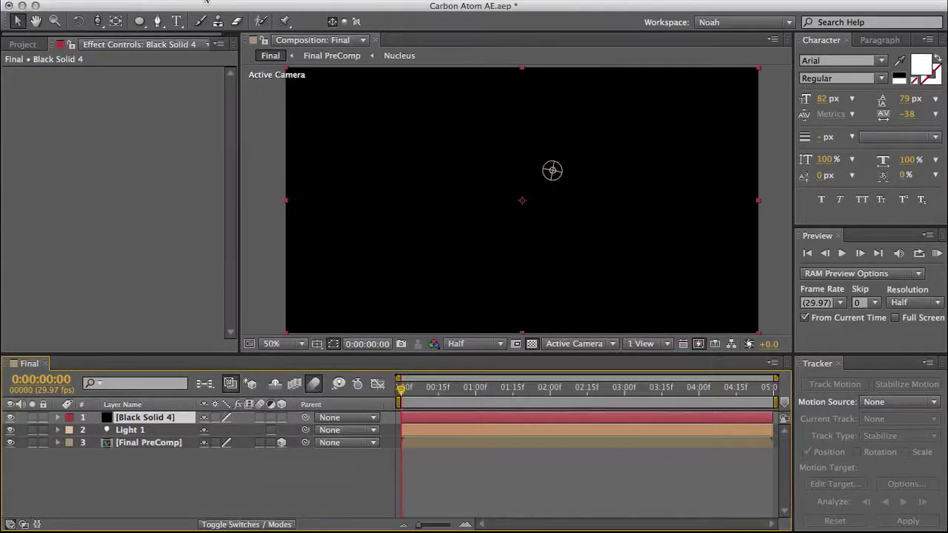
# Step: Draw a centered elliptical mask about three quarters of the frame's width on the new black solid and set its mode to Subtract
pyautogui.click(139, 21)
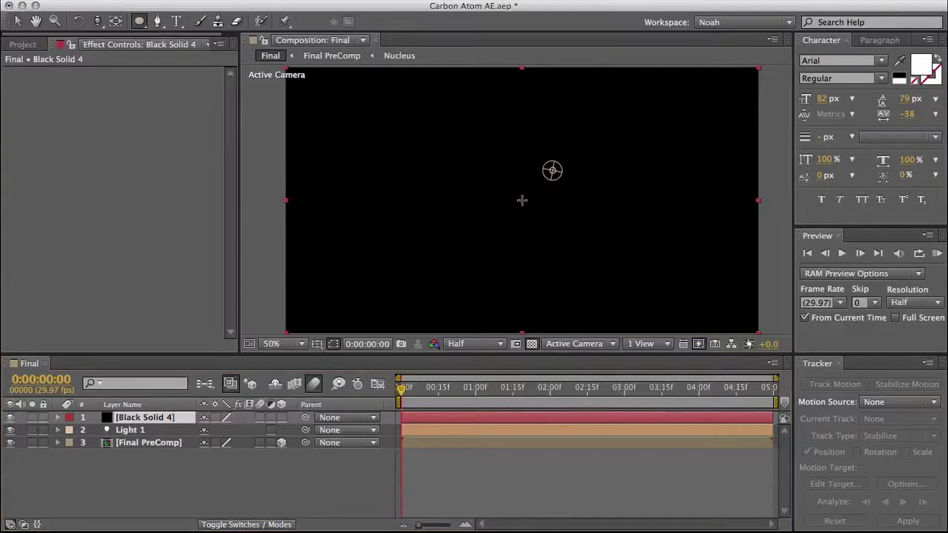
pyautogui.moveTo(522, 200); pyautogui.dragTo(700, 322)
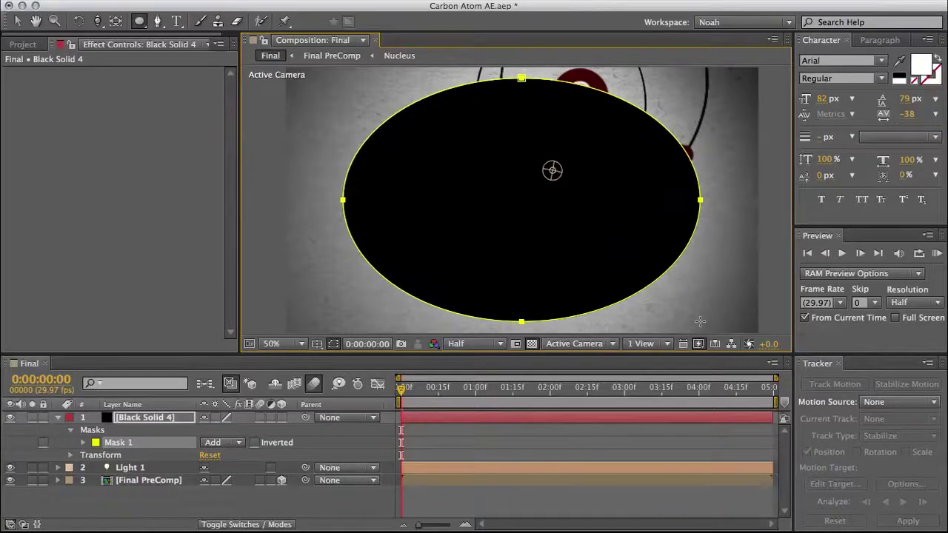
pyautogui.click(18, 20)
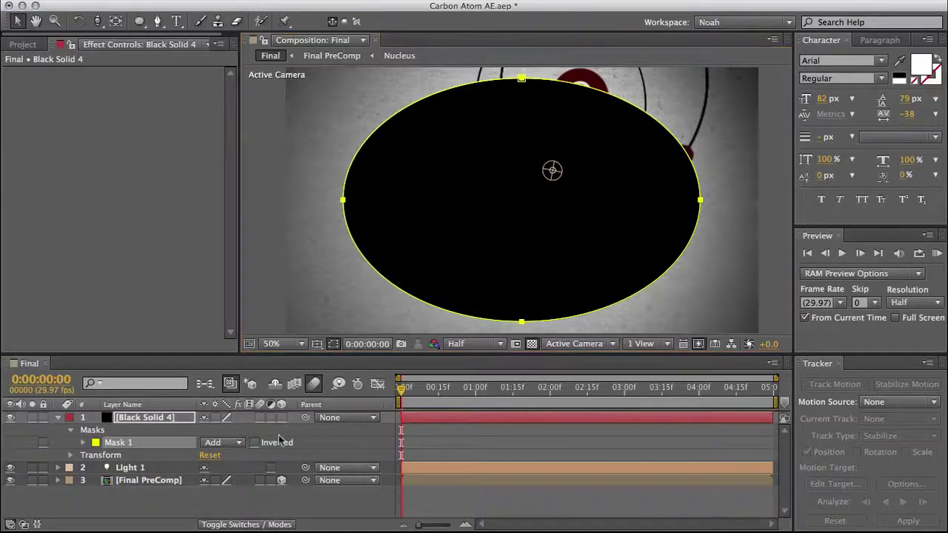
pyautogui.click(230, 443)
pyautogui.click(239, 482)
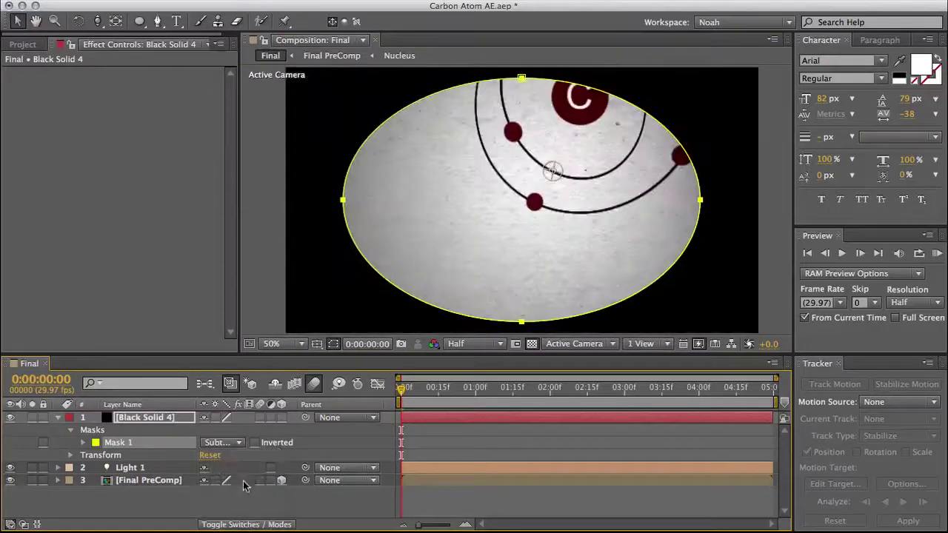
# Step: Feather Mask 1 on the black vignette solid by 1000 pixels
pyautogui.click(83, 442)
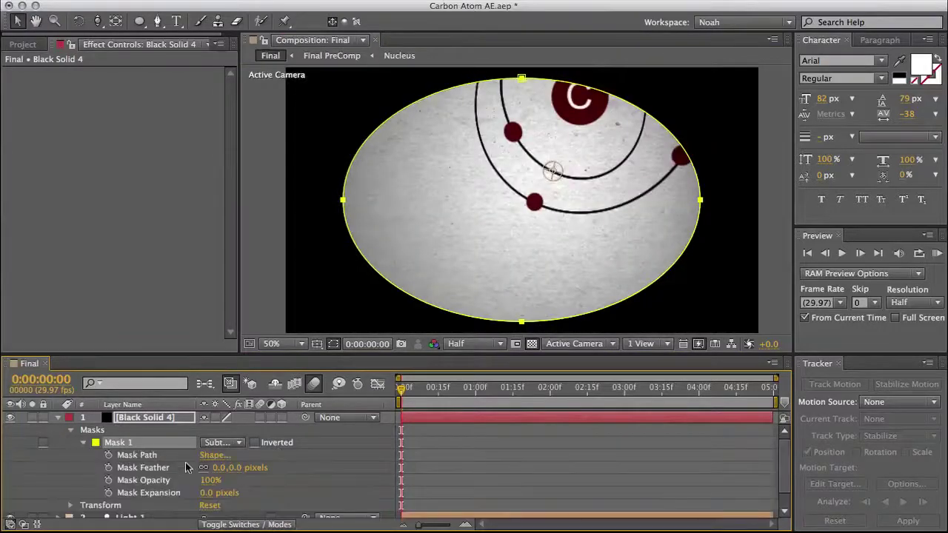
pyautogui.moveTo(215, 467); pyautogui.dragTo(741, 461)
pyautogui.moveTo(222, 467); pyautogui.dragTo(449, 456)
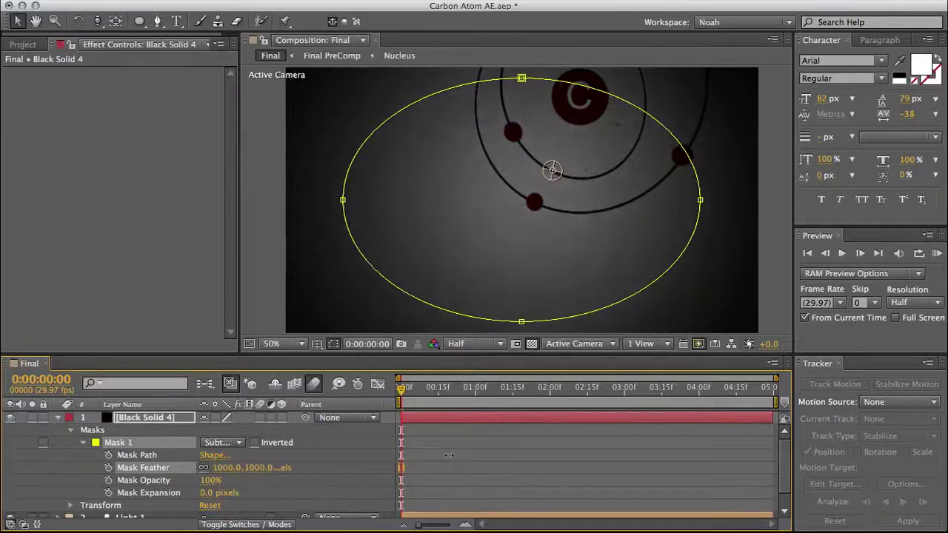
# Step: Show the layer modes and set the black vignette solid's blending mode to Overlay
pyautogui.click(211, 419)
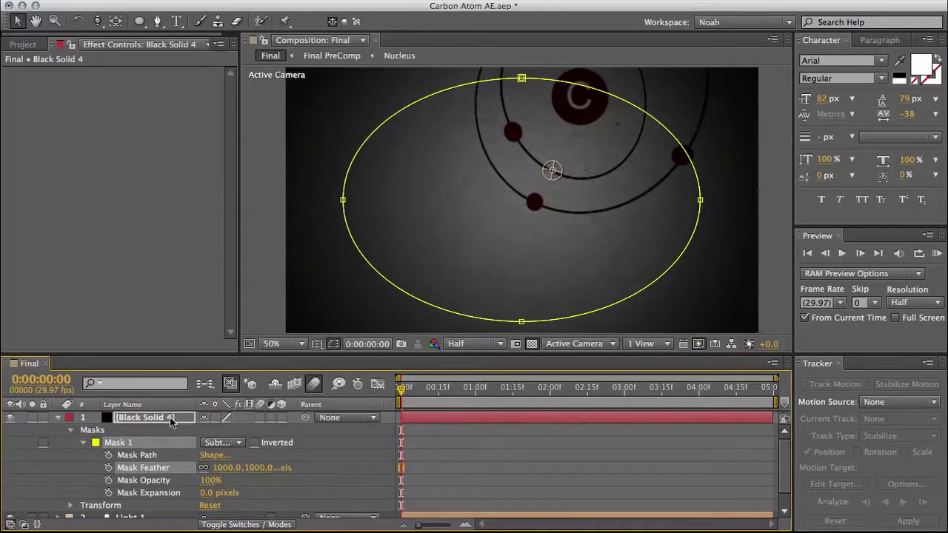
pyautogui.click(246, 525)
pyautogui.click(243, 419)
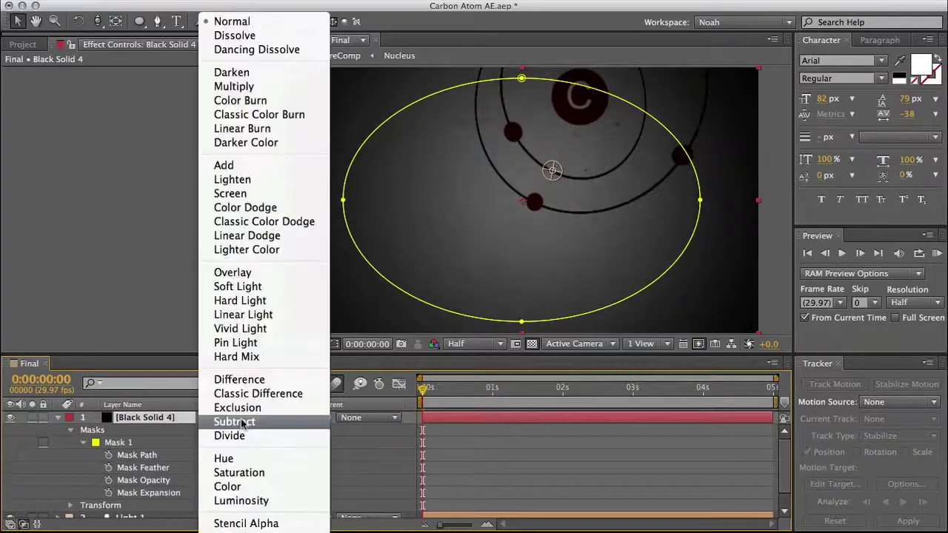
pyautogui.click(255, 271)
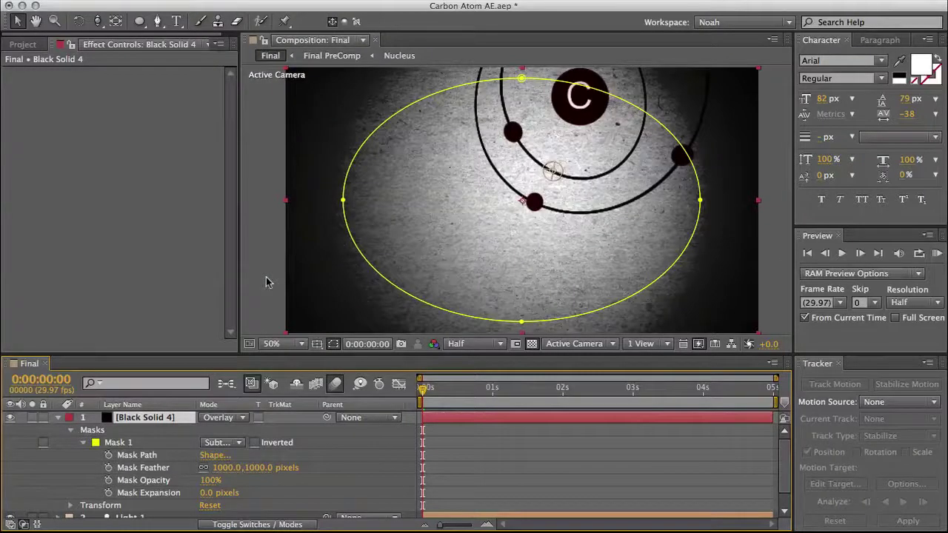
# Step: Reveal the vignette solid's Opacity, reduce it to 96%, and deselect the layer
pyautogui.press('t')
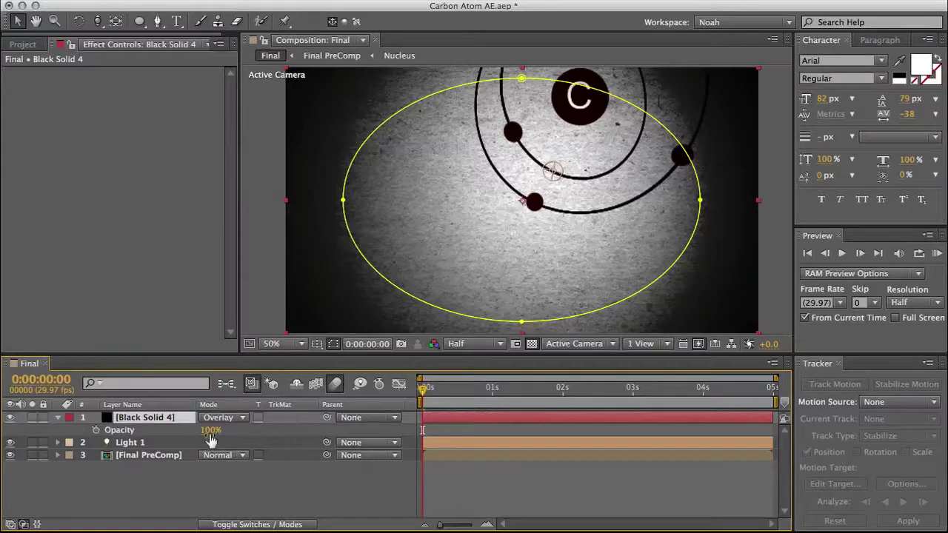
pyautogui.moveTo(212, 437)
pyautogui.mouseDown()
pyautogui.moveTo(200, 436)
pyautogui.moveTo(222, 435)
pyautogui.mouseUp()
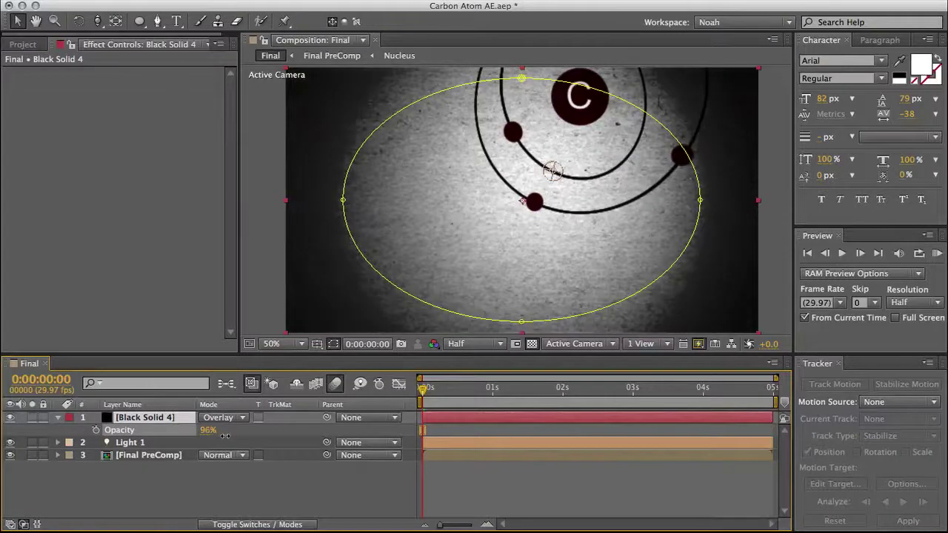
pyautogui.click(259, 476)
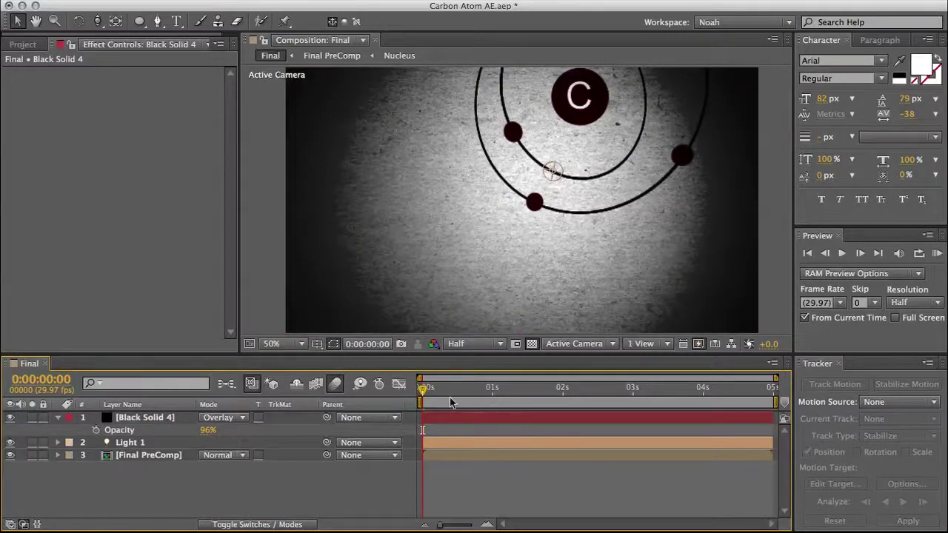
# Step: RAM preview the Final composition from 0:00:00:00 to check the vignette over the animation
pyautogui.moveTo(440, 388); pyautogui.dragTo(405, 396)
pyautogui.click(937, 253)
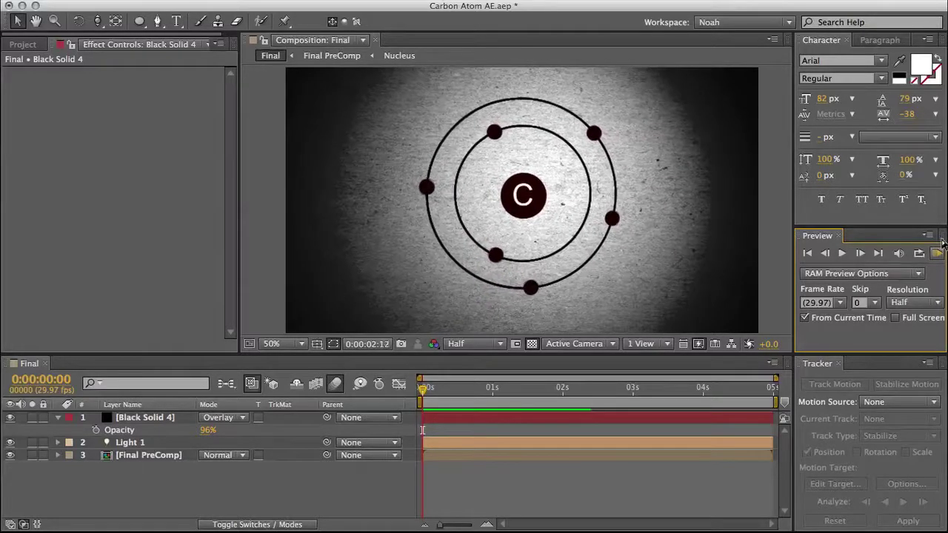
pyautogui.press('space')
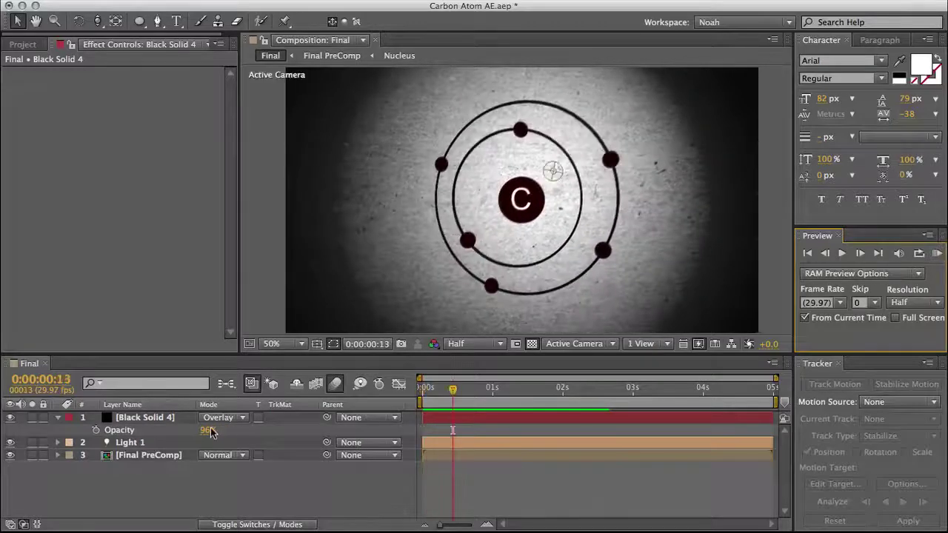
# Step: Set the vignette solid's Opacity to 79% and RAM preview the composition from 0:00:00:00
pyautogui.moveTo(211, 431); pyautogui.dragTo(197, 430)
pyautogui.moveTo(454, 391); pyautogui.dragTo(420, 393)
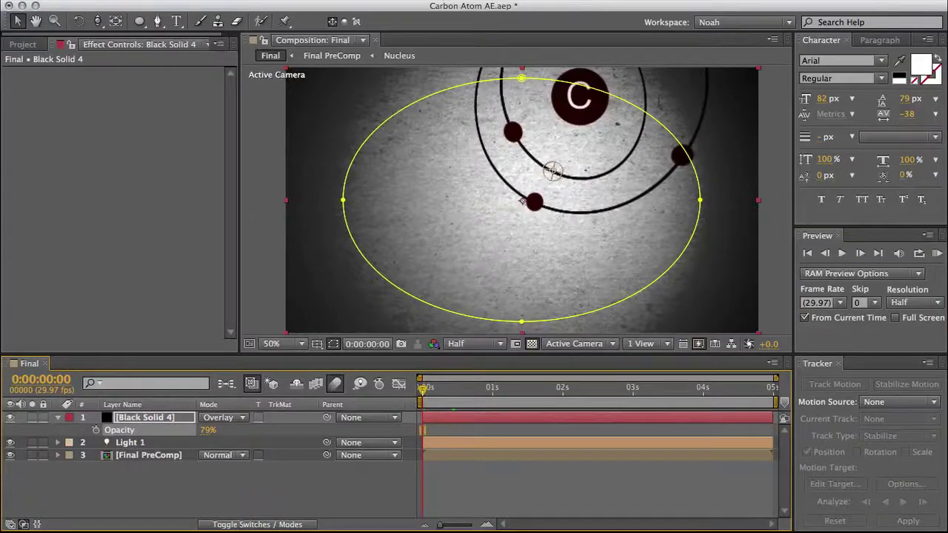
pyautogui.click(939, 252)
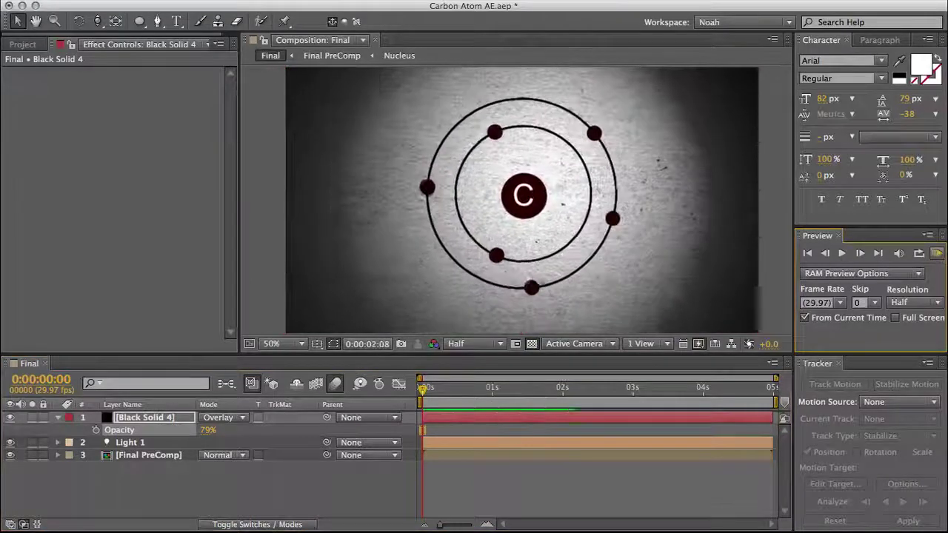